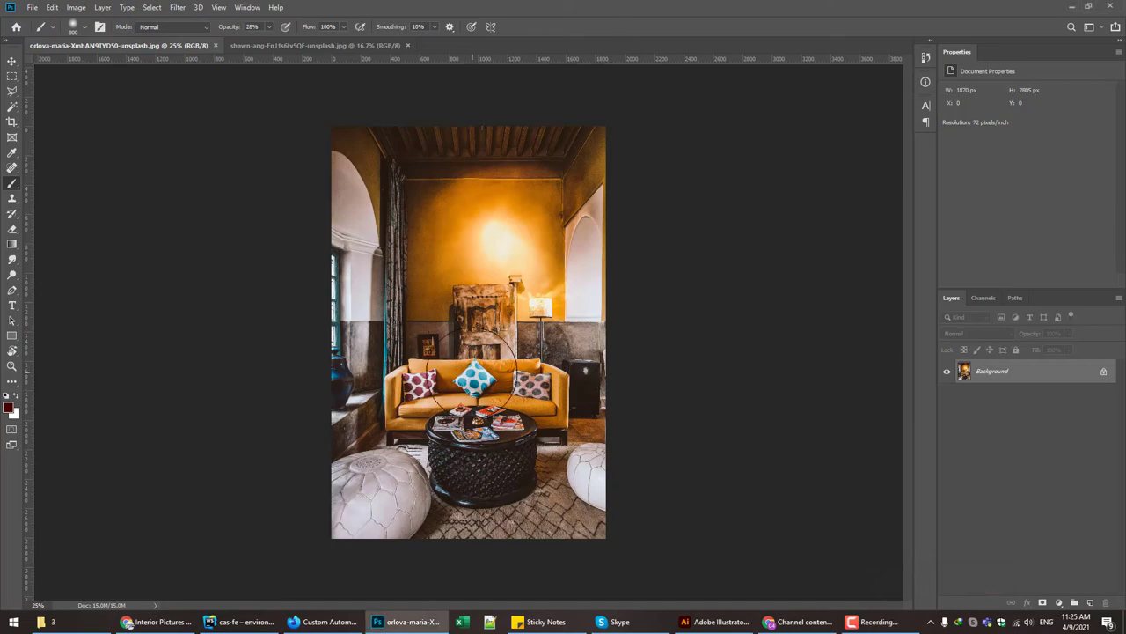
Step: Switch to the Freeform Pen with Magnetic on and anchor the path at the sofa arm's corner
key("p")
scroll(557, 373, "up", 8)
scroll(682, 324, "up", 4)
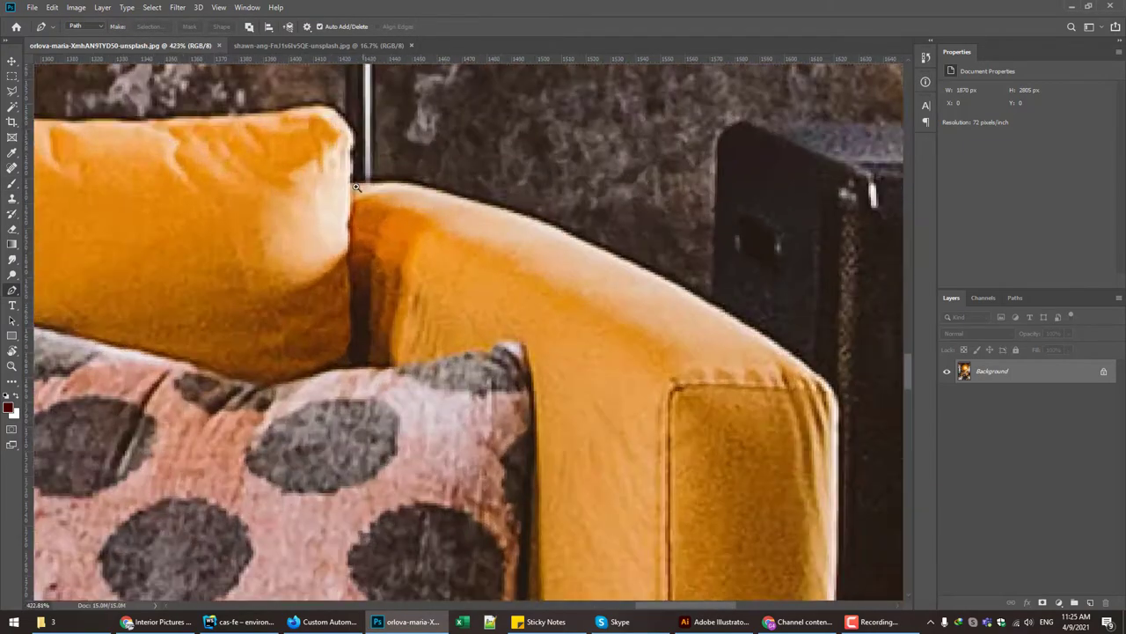
left_click(352, 185)
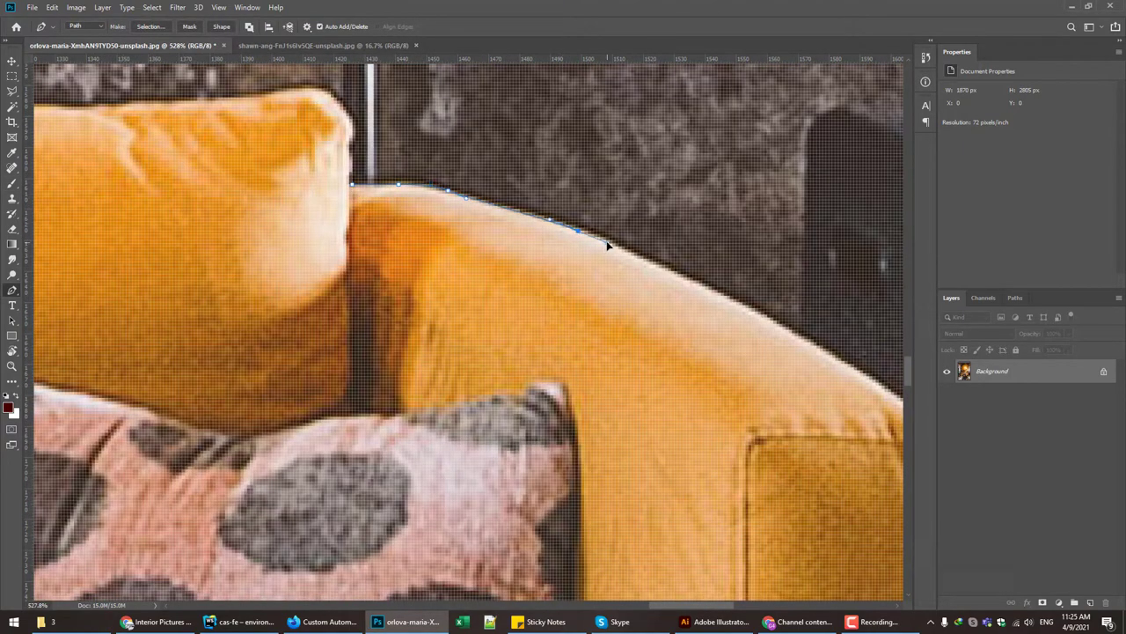
Step: Trace the path down the sofa's right arm and leg to the round table's right edge
scroll(619, 258, "right", 5)
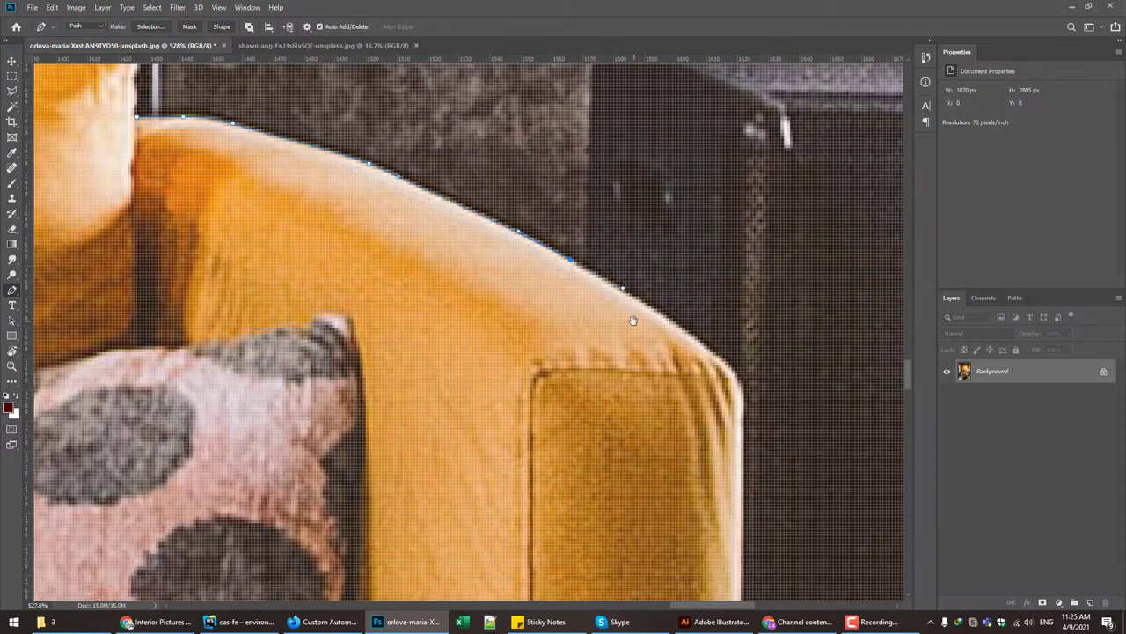
scroll(634, 319, "right", 5)
scroll(501, 352, "down", 5)
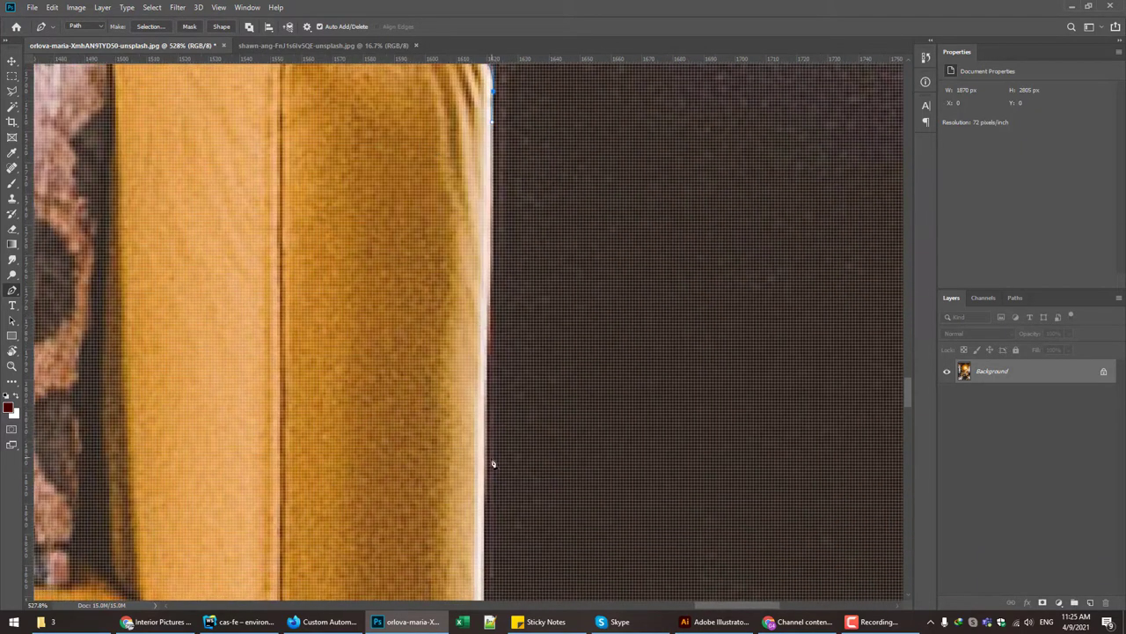
scroll(490, 530, "down", 5)
scroll(464, 555, "down", 5)
scroll(420, 516, "down", 5)
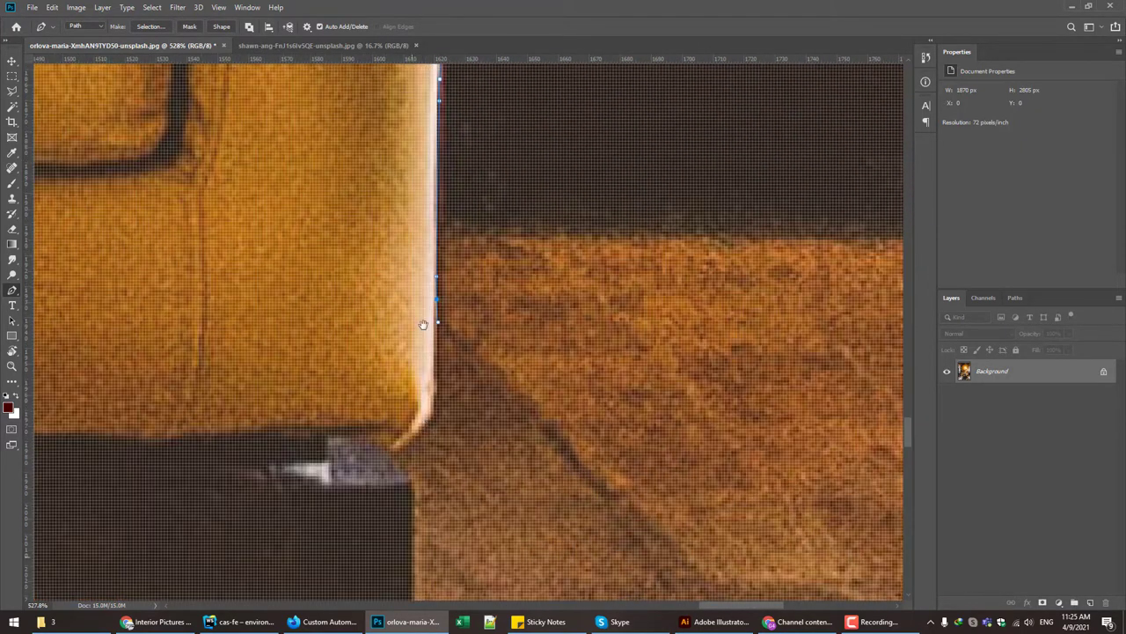
scroll(402, 473, "down", 5)
scroll(401, 472, "left", 3)
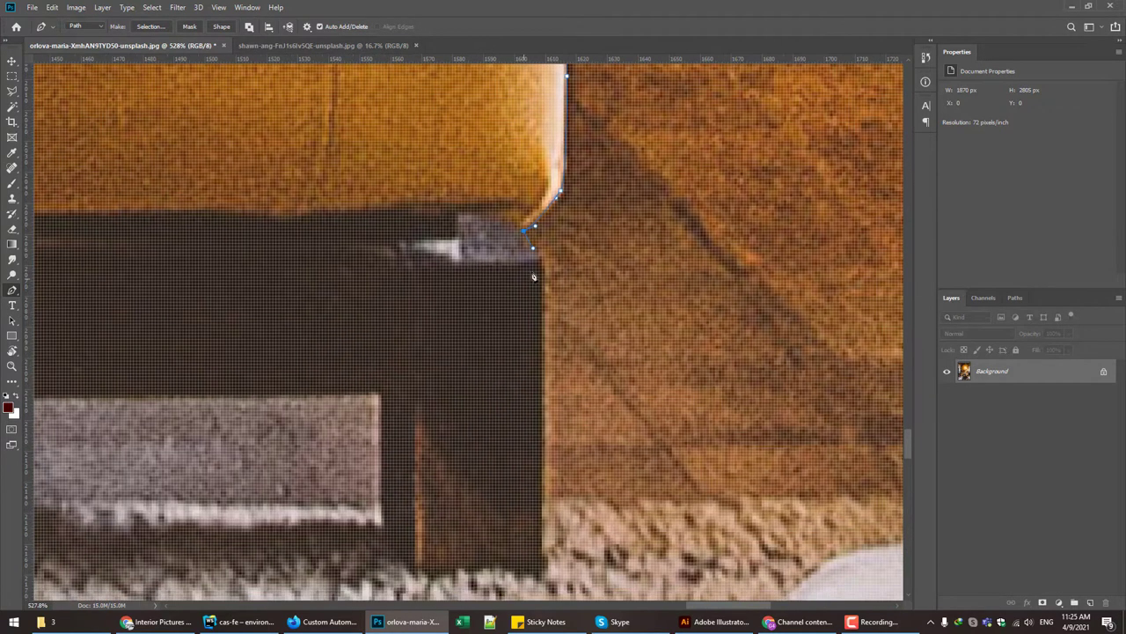
scroll(570, 497, "down", 2)
scroll(570, 497, "left", 1)
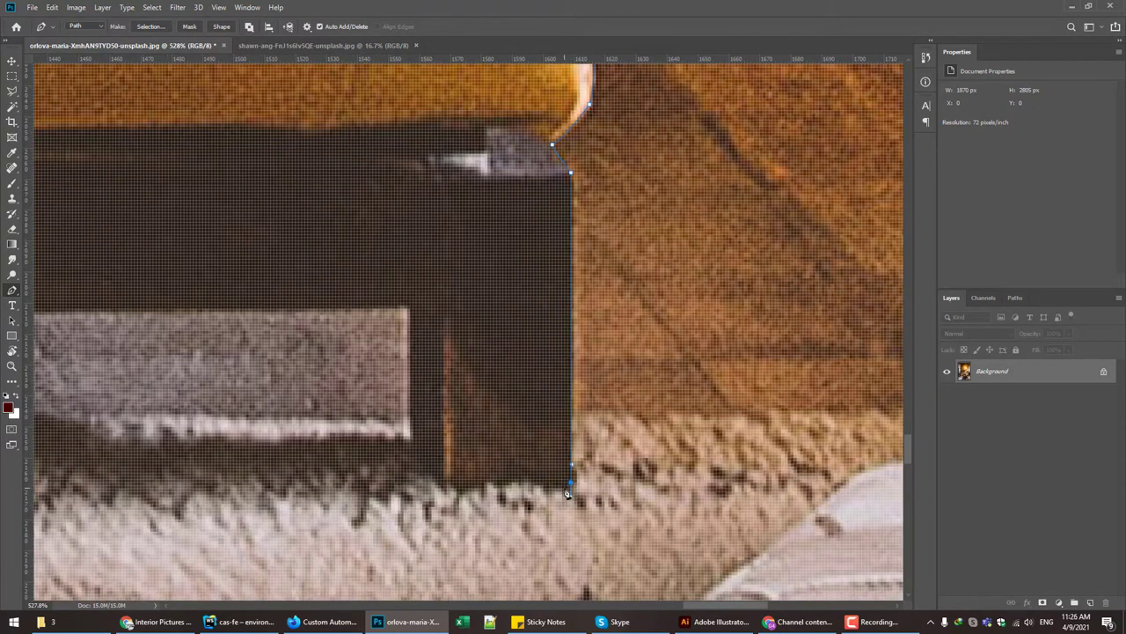
scroll(423, 413, "up", 3)
scroll(423, 412, "left", 2)
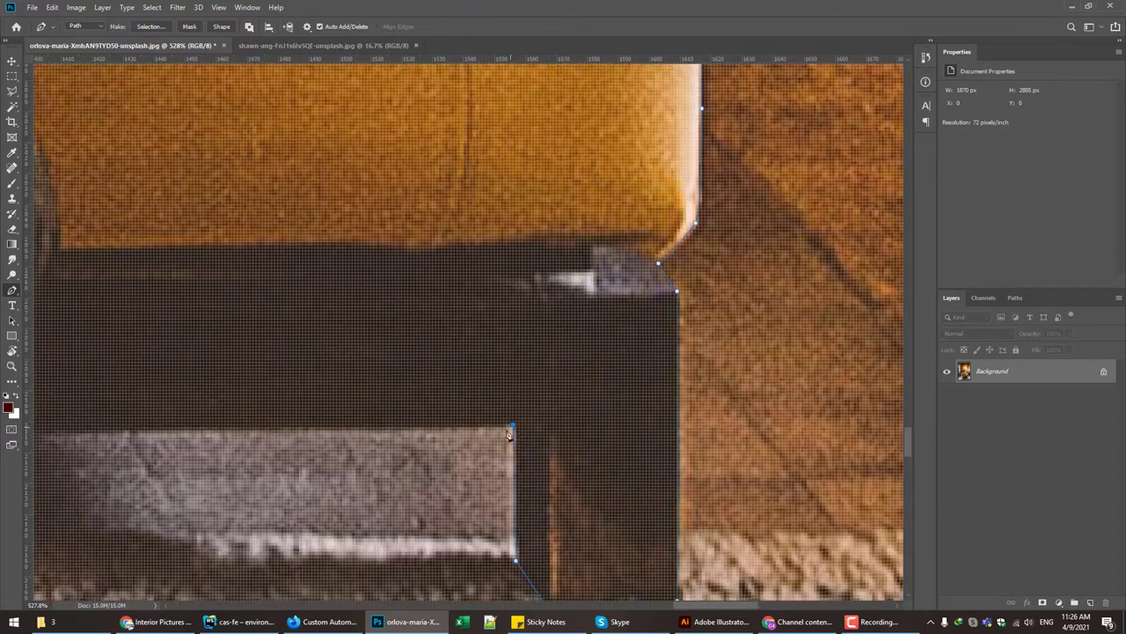
scroll(411, 442, "left", 6)
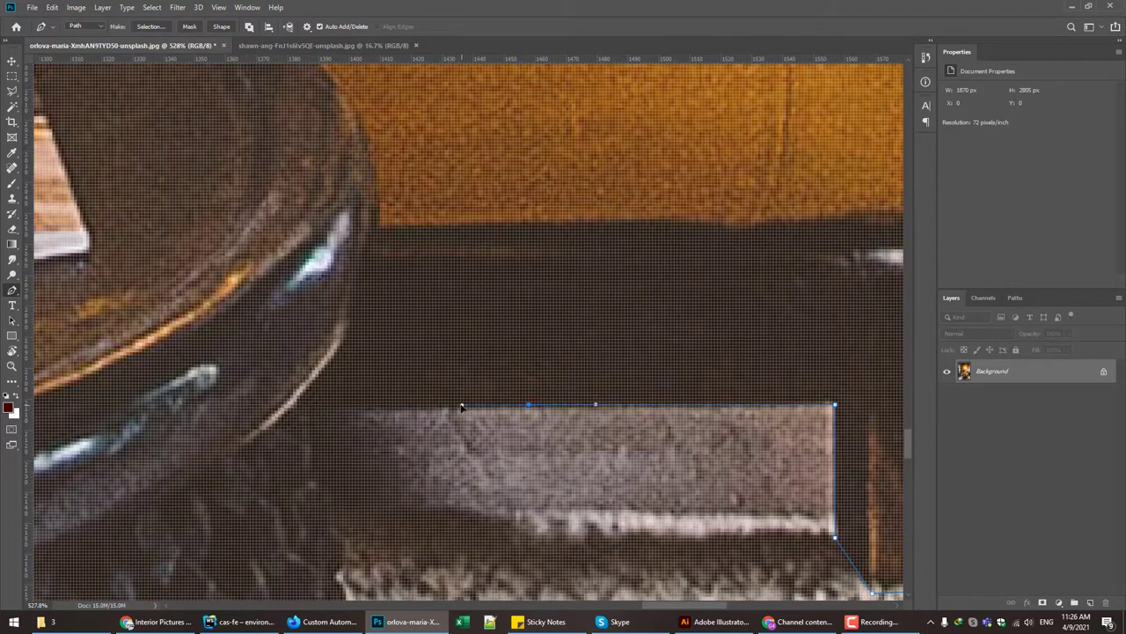
scroll(461, 407, "down", 2)
scroll(432, 410, "down", 2)
scroll(432, 410, "left", 3)
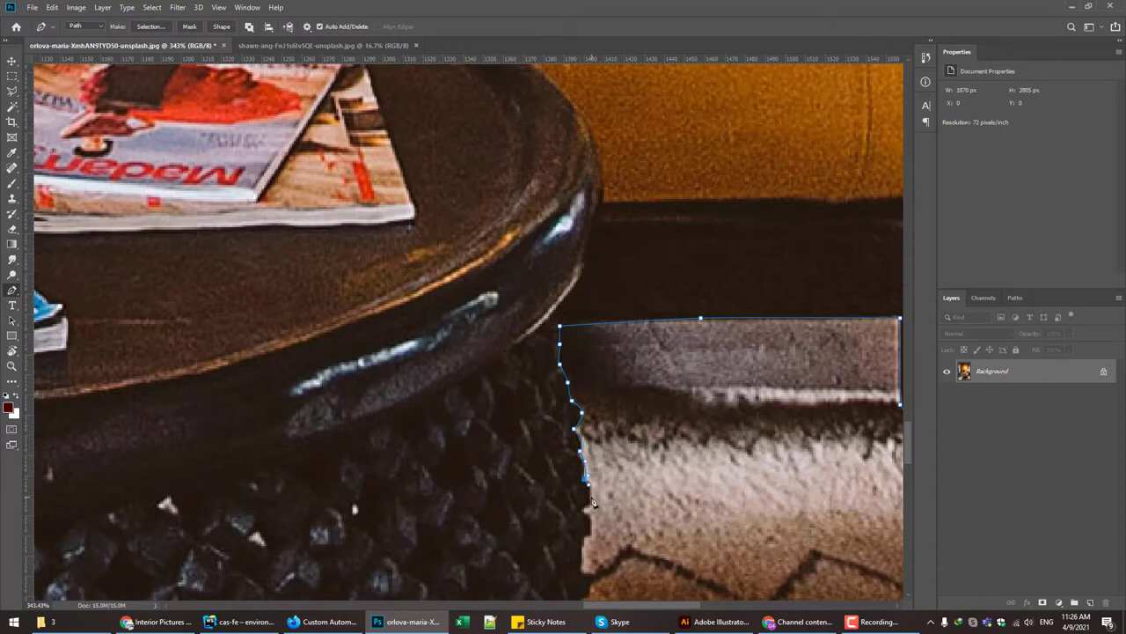
scroll(584, 513, "down", 4)
scroll(584, 512, "right", 2)
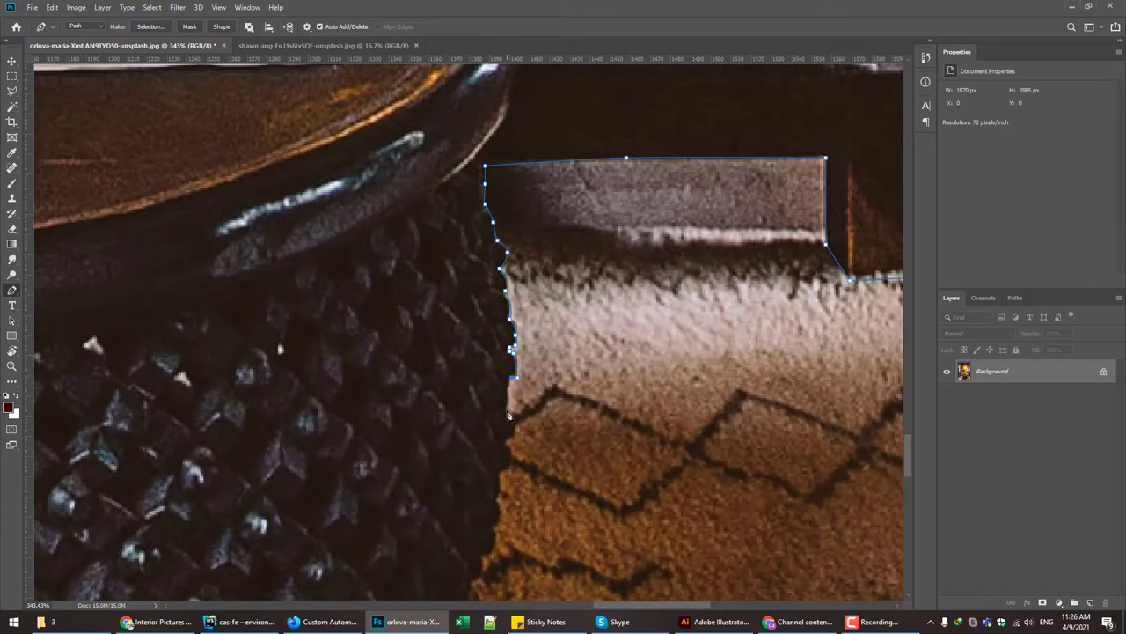
scroll(509, 415, "down", 3)
scroll(509, 415, "left", 1)
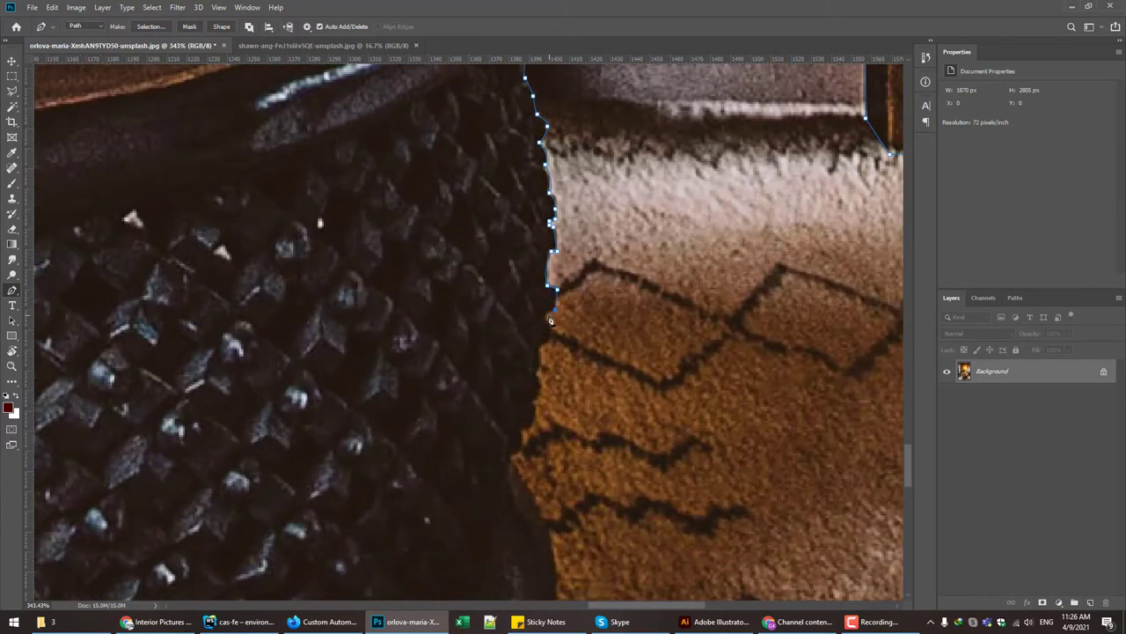
scroll(523, 434, "down", 5)
scroll(524, 435, "left", 1)
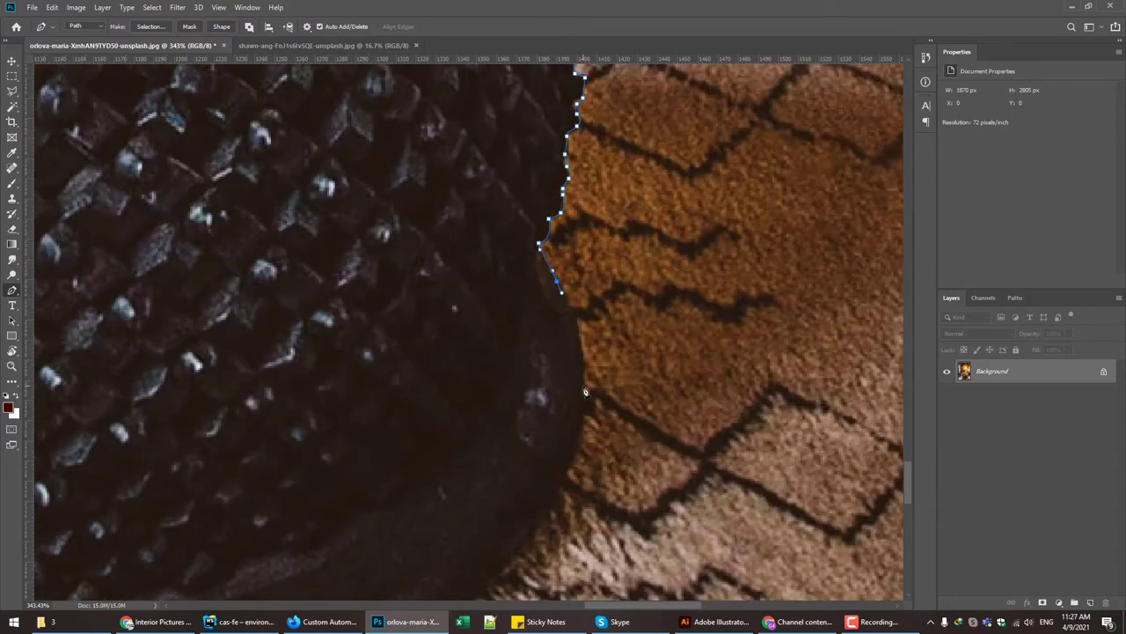
left_click(582, 435)
Step: Curve the pen path around the round table's base and up its left side
scroll(583, 435, "down", 6)
scroll(583, 436, "left", 2)
left_click_drag(601, 350, 579, 378)
left_click_drag(414, 483, 305, 530)
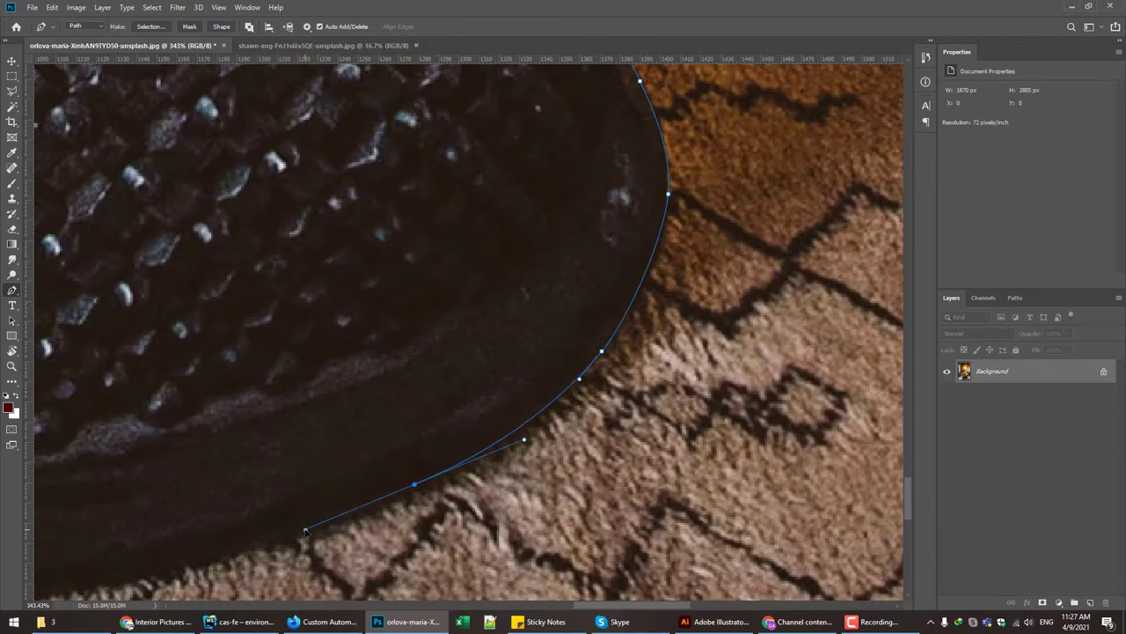
scroll(304, 530, "down", 3)
scroll(304, 530, "left", 5)
left_click_drag(226, 445, 231, 407)
scroll(232, 407, "left", 10)
left_click_drag(347, 429, 270, 394)
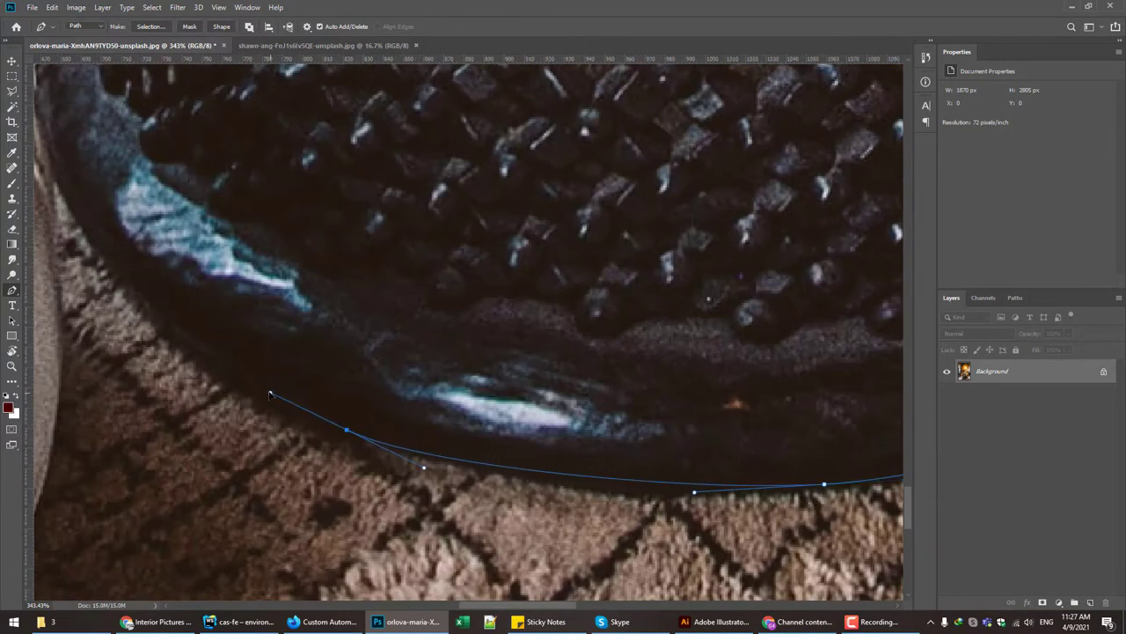
scroll(270, 393, "up", 4)
scroll(270, 393, "left", 7)
left_click_drag(376, 409, 337, 290)
left_click_drag(304, 210, 308, 139)
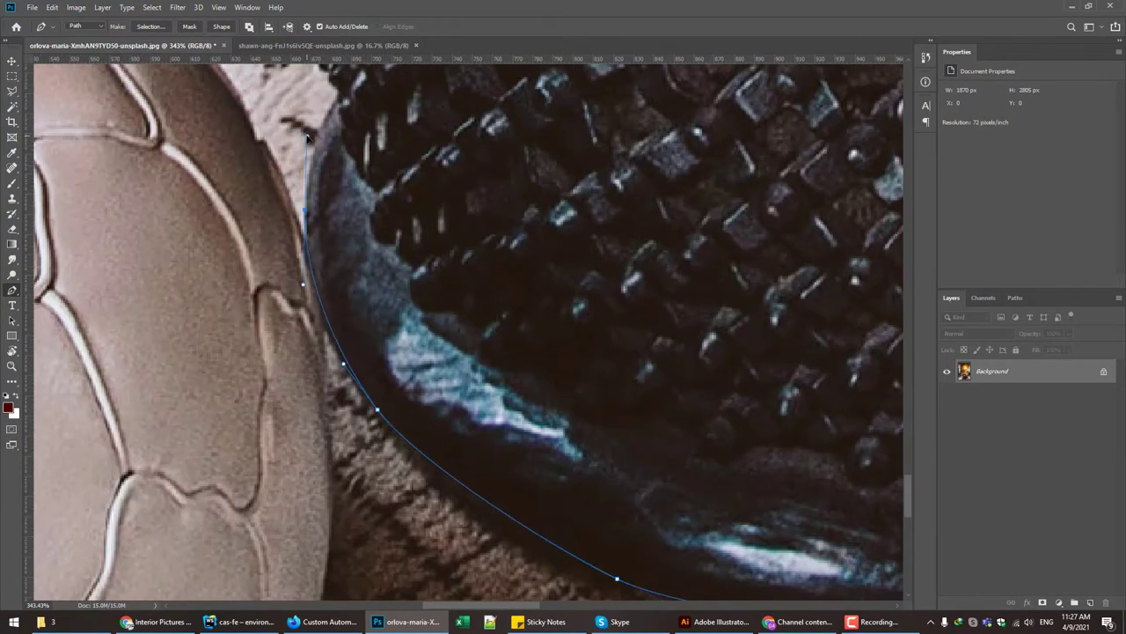
scroll(350, 346, "up", 5)
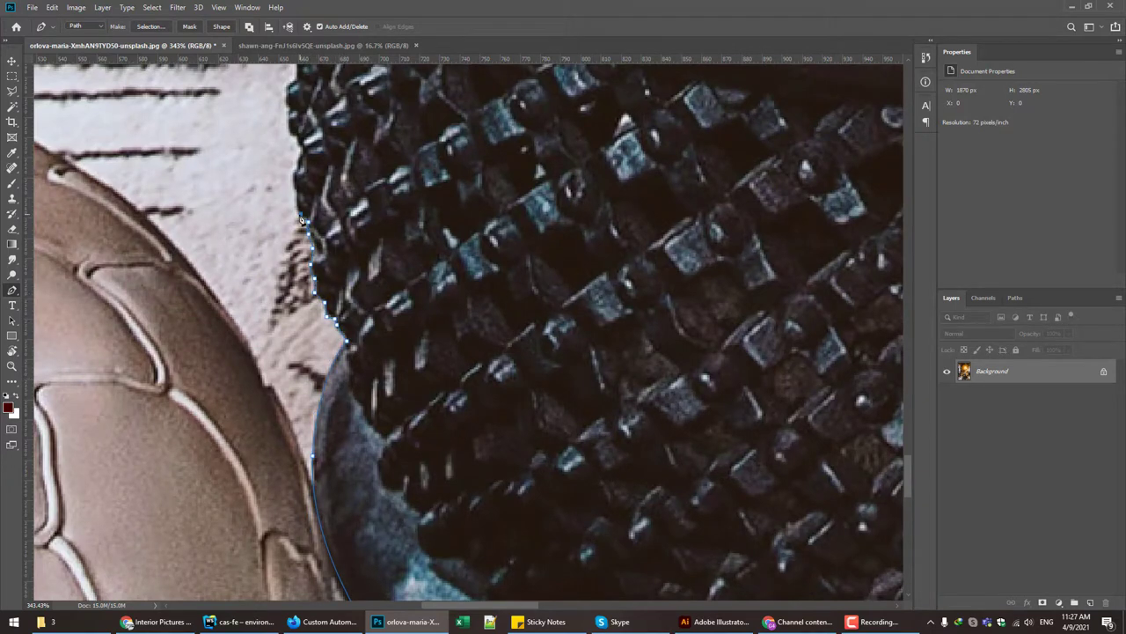
Step: Run a straight edge under the sofa frame to the left leg, then follow the left armrest up
left_click_drag(302, 220, 459, 387)
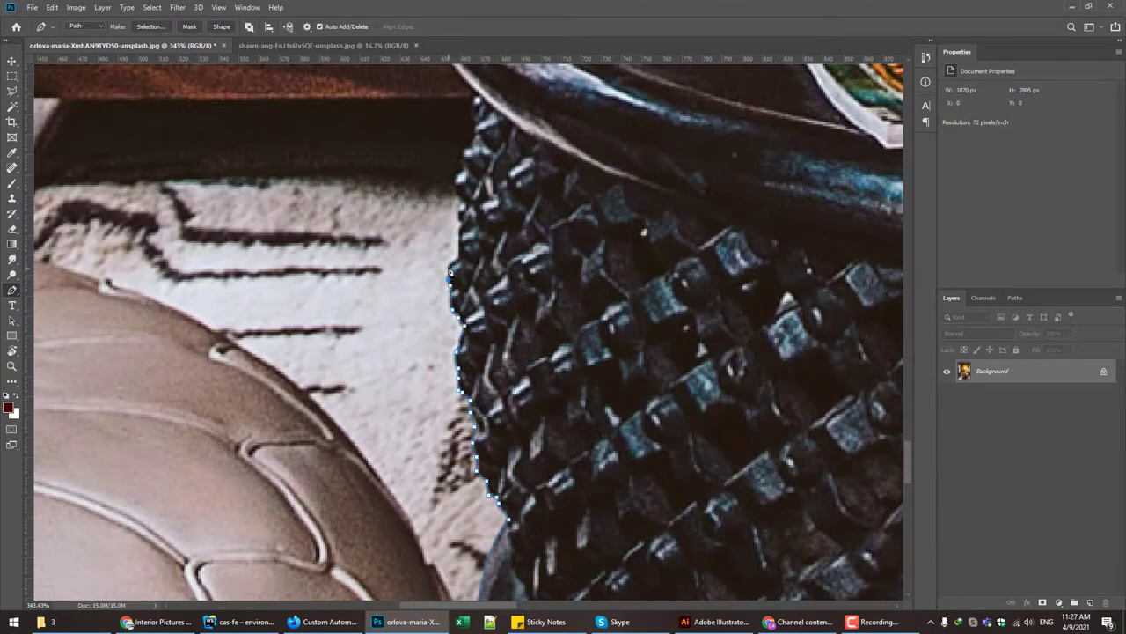
left_click_drag(449, 273, 489, 411)
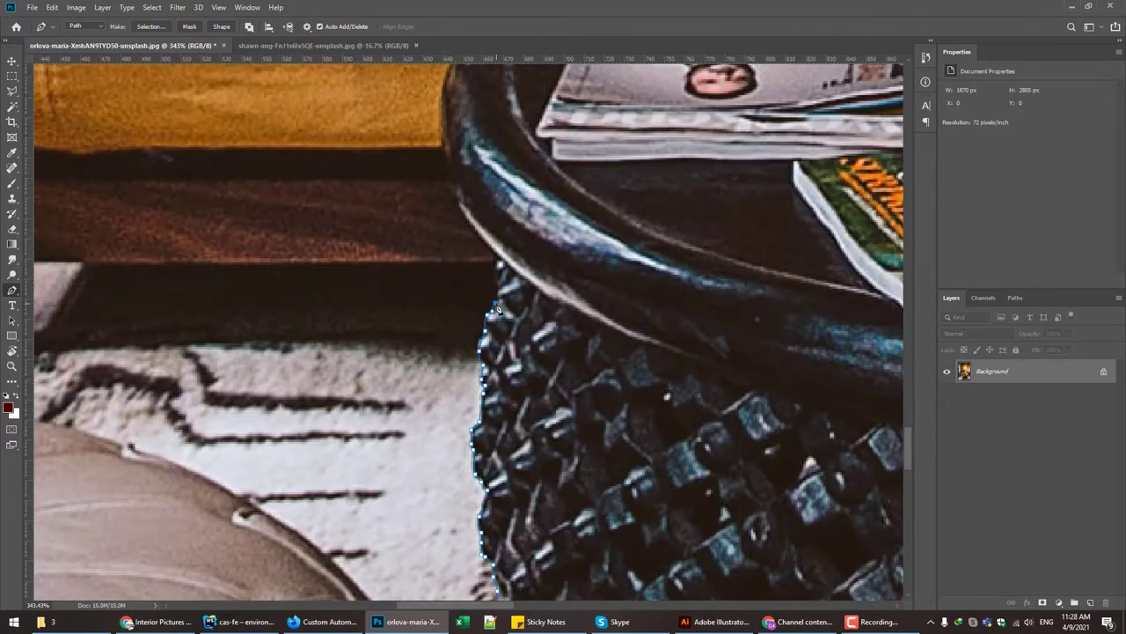
left_click_drag(497, 308, 685, 433)
left_click(510, 392)
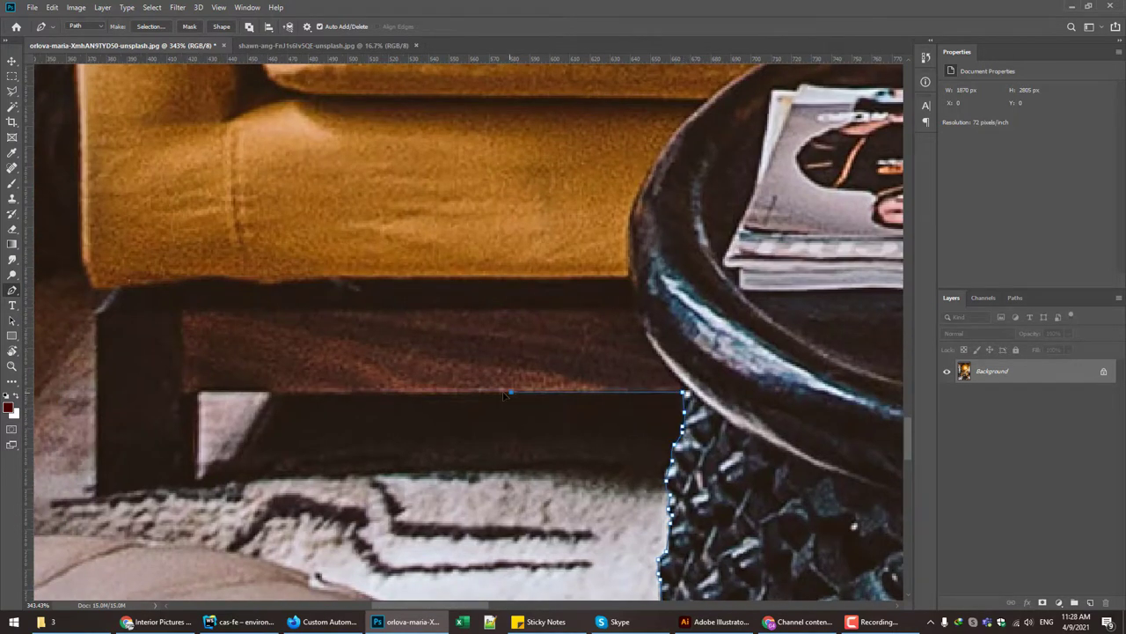
left_click(235, 392)
left_click_drag(191, 408, 434, 428)
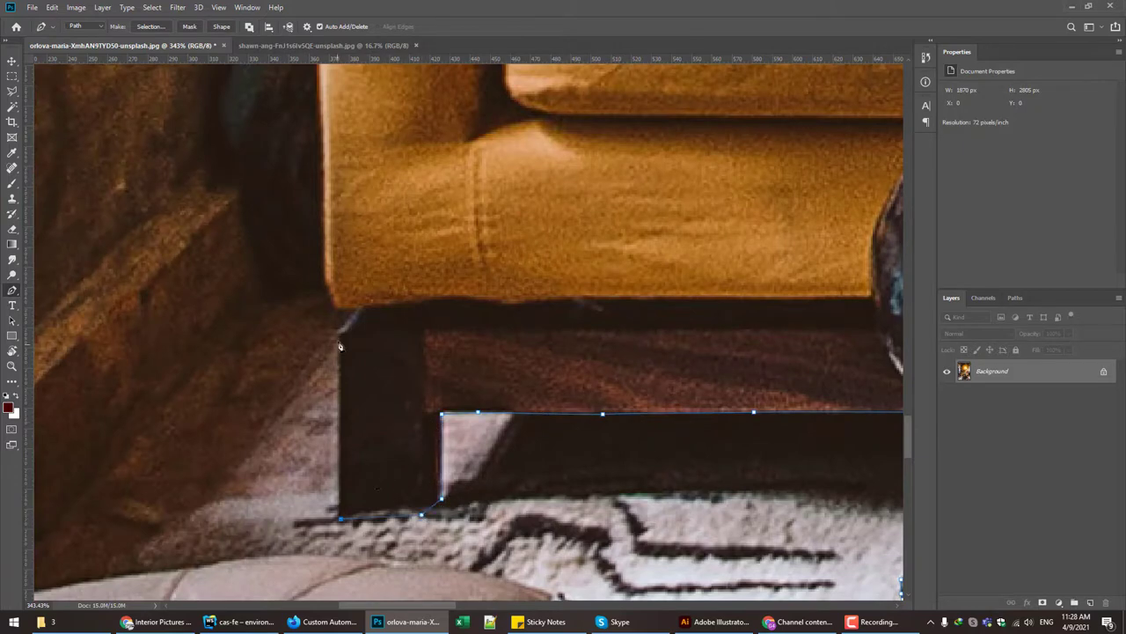
left_click_drag(359, 313, 471, 428)
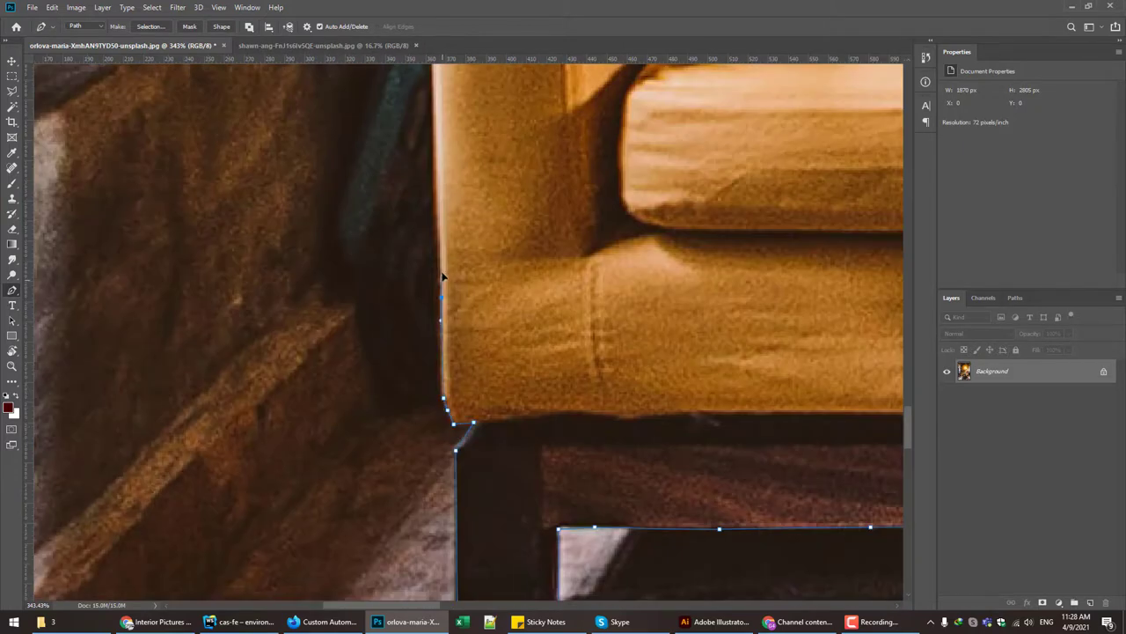
left_click_drag(443, 277, 486, 293)
mouse_move(478, 214)
left_mouse_down()
mouse_move(507, 234)
mouse_move(531, 345)
left_mouse_up()
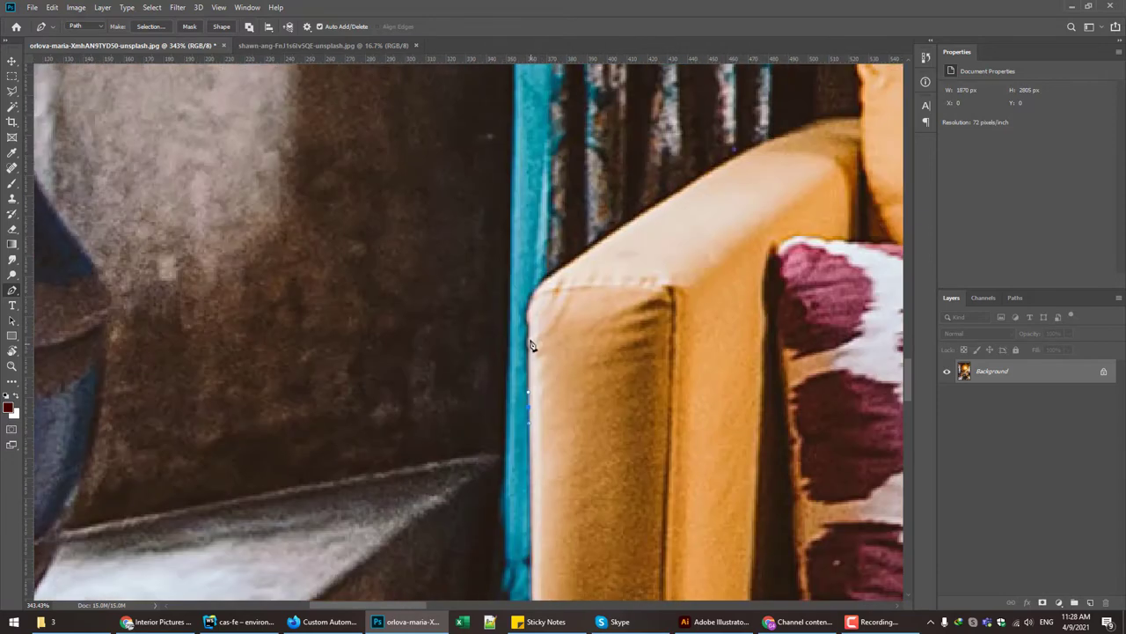
left_click_drag(686, 207, 540, 349)
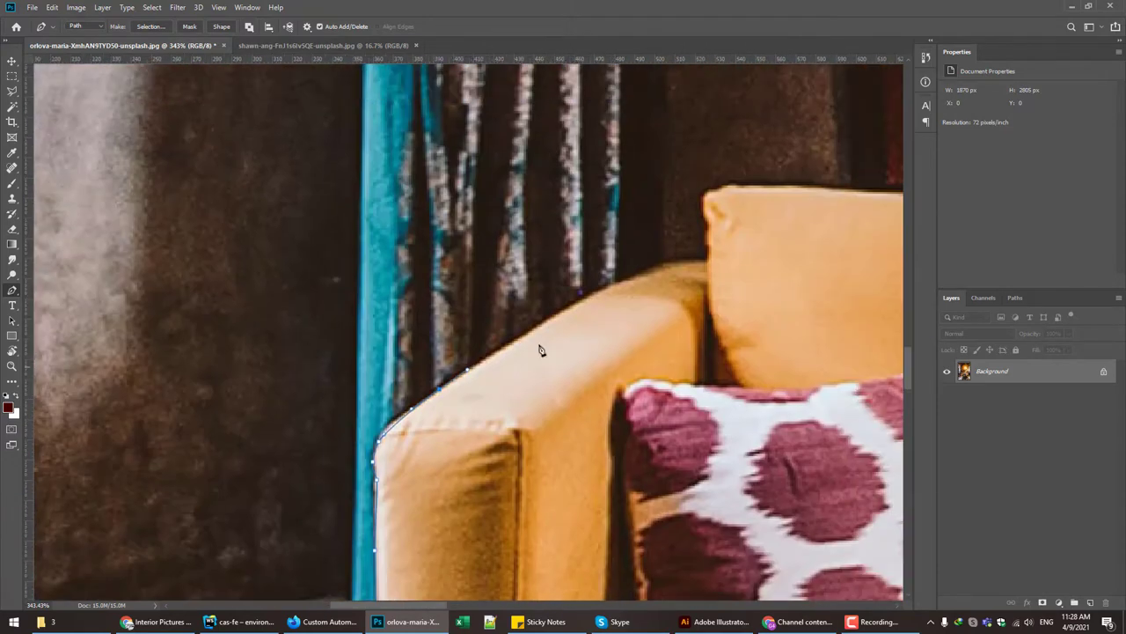
Step: Extend the path across the top of the left back cushion and the blue pillow
scroll(709, 268, "up", 2)
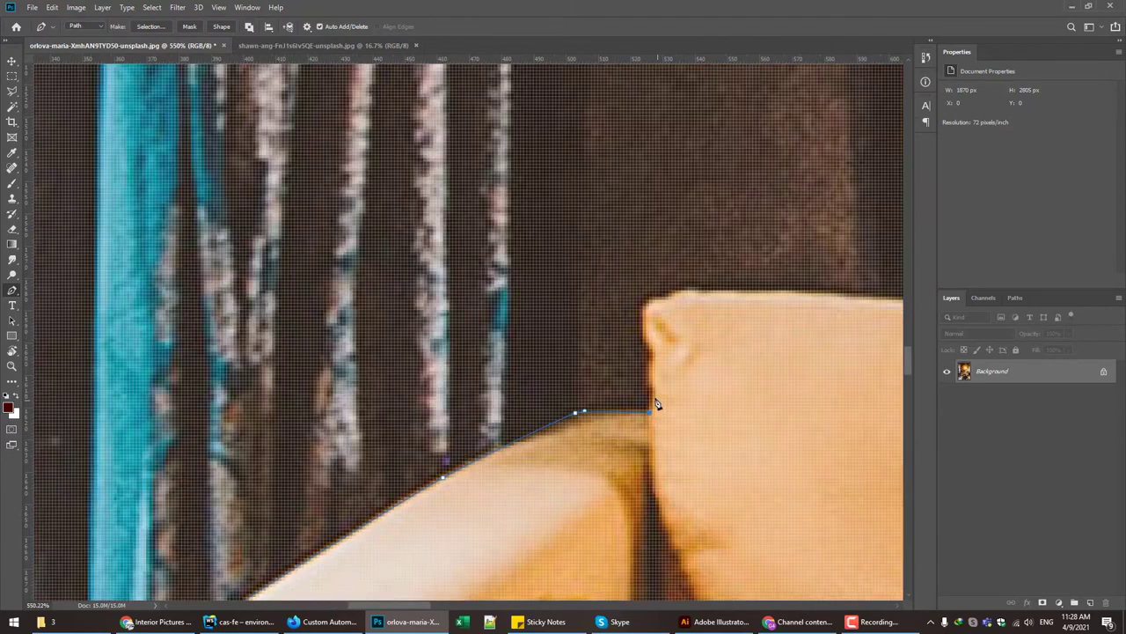
left_click_drag(704, 294, 519, 320)
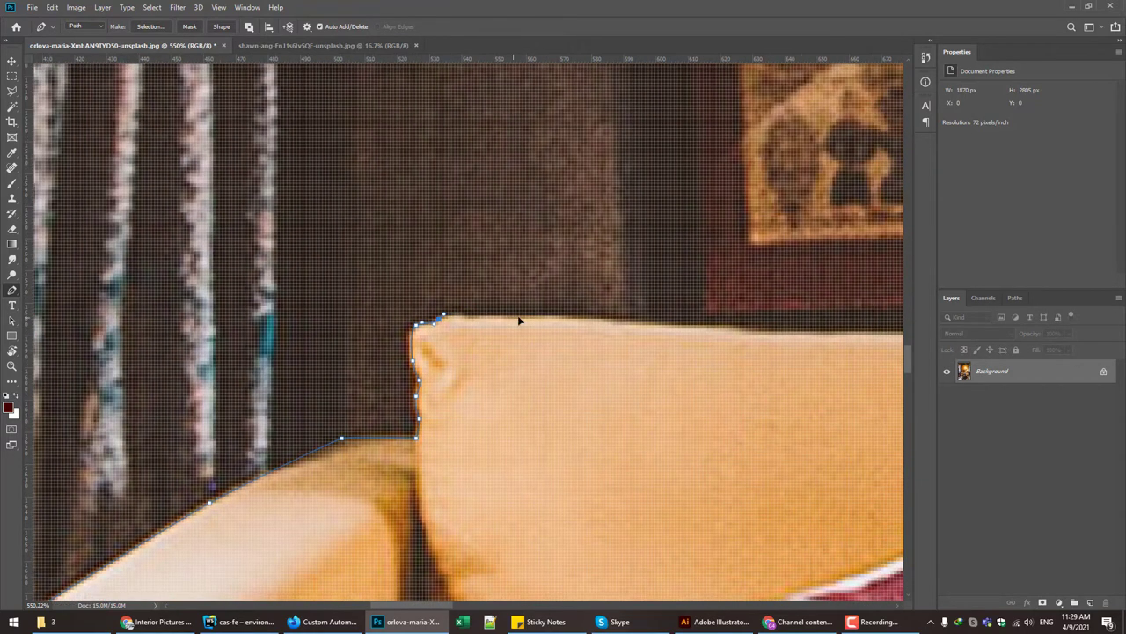
left_click_drag(774, 334, 528, 348)
left_click_drag(716, 370, 418, 386)
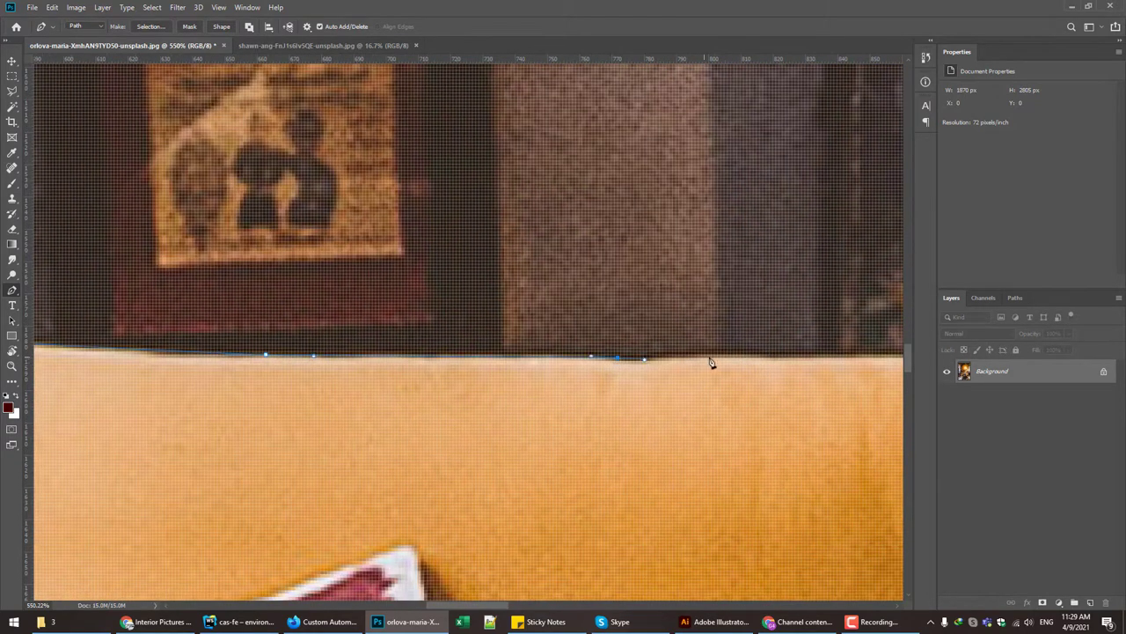
left_click_drag(710, 362, 293, 385)
left_click_drag(666, 378, 403, 382)
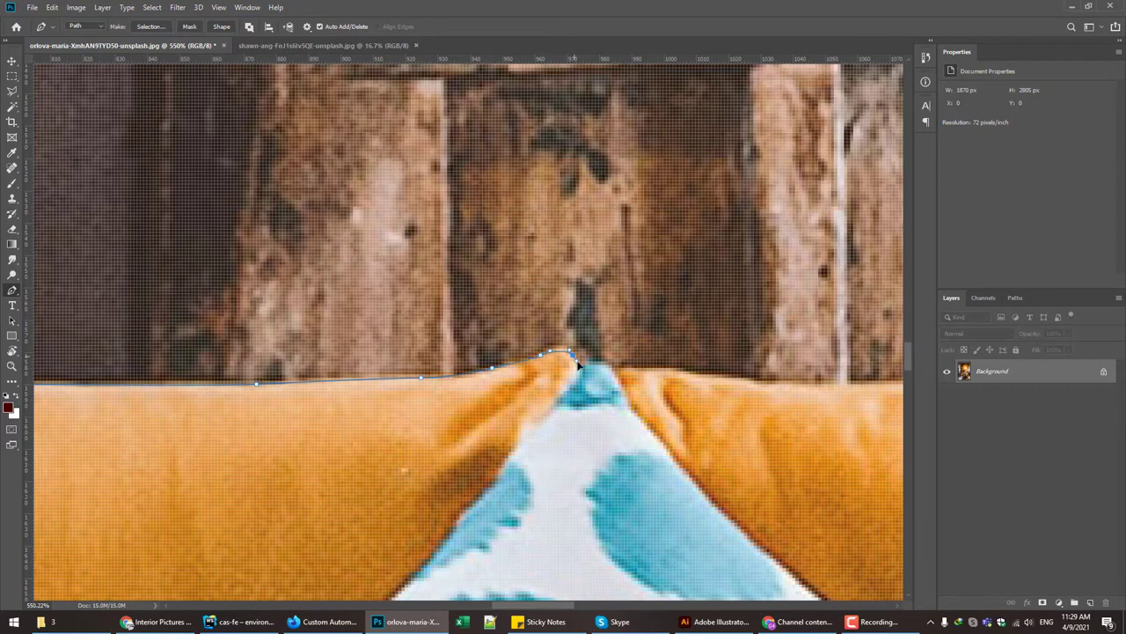
left_click_drag(614, 371, 270, 379)
left_click(368, 393)
left_click(475, 392)
left_click(386, 392)
mouse_move(499, 398)
left_mouse_down()
mouse_move(210, 397)
mouse_move(534, 392)
left_mouse_up()
Step: Continue along the sofa back's top edge and close the path at its starting point
left_click_drag(739, 391, 423, 423)
left_click(424, 421)
mouse_move(589, 421)
left_mouse_down()
mouse_move(615, 420)
mouse_move(246, 414)
left_mouse_up()
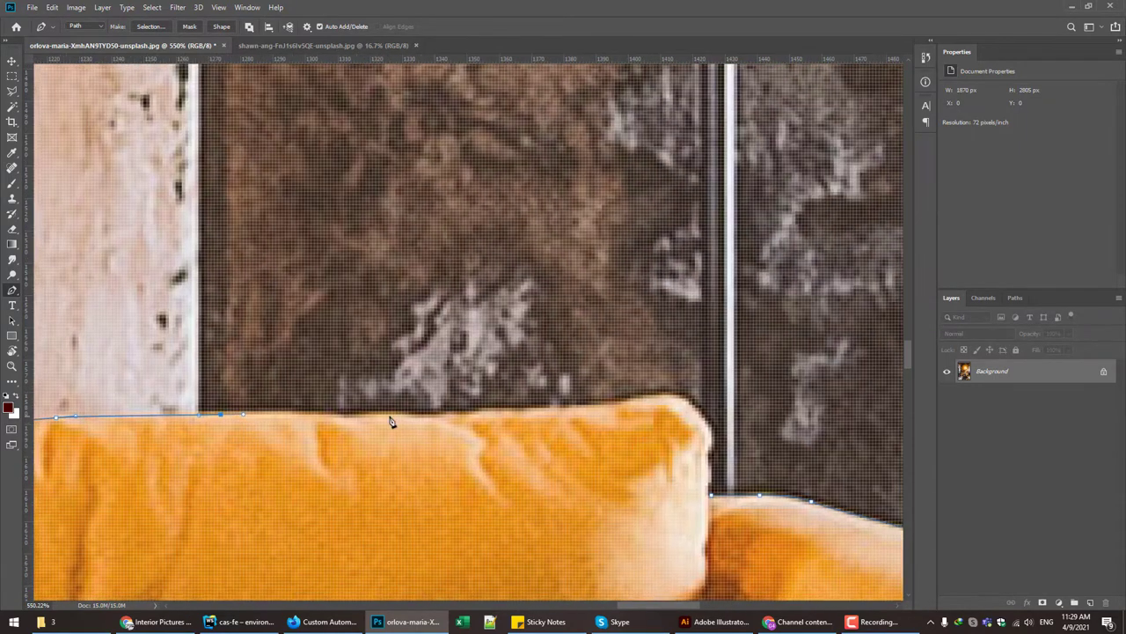
left_click(385, 415)
left_click_drag(615, 405, 631, 399)
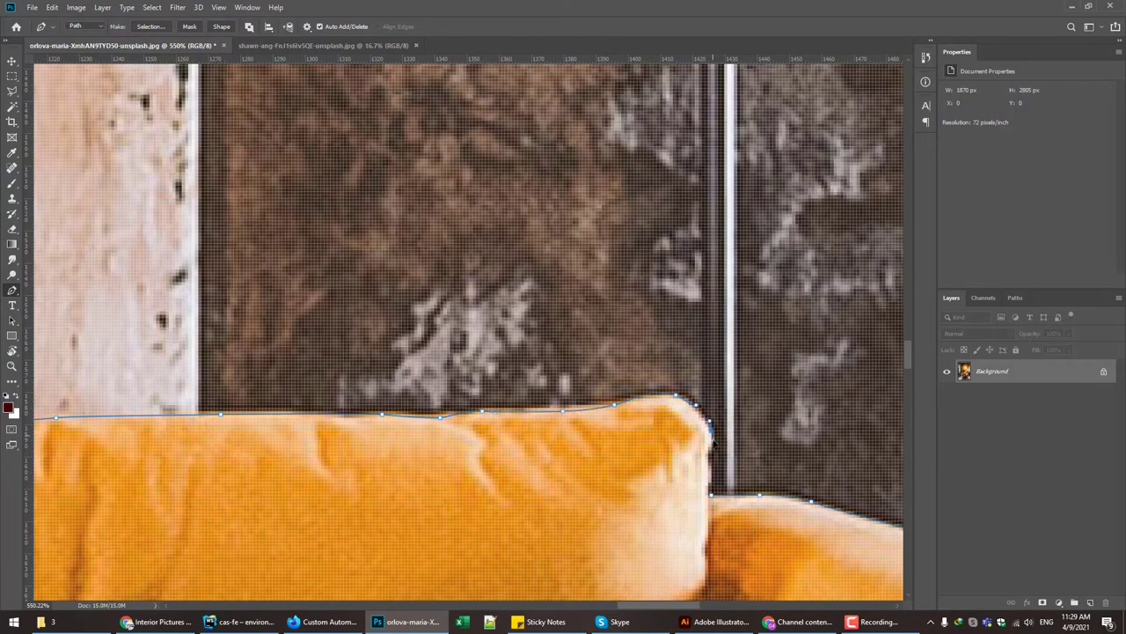
left_click(710, 498)
Step: Make a selection from the path and add a layer mask hiding the background
scroll(710, 498, "down", 5)
scroll(710, 498, "down", 5)
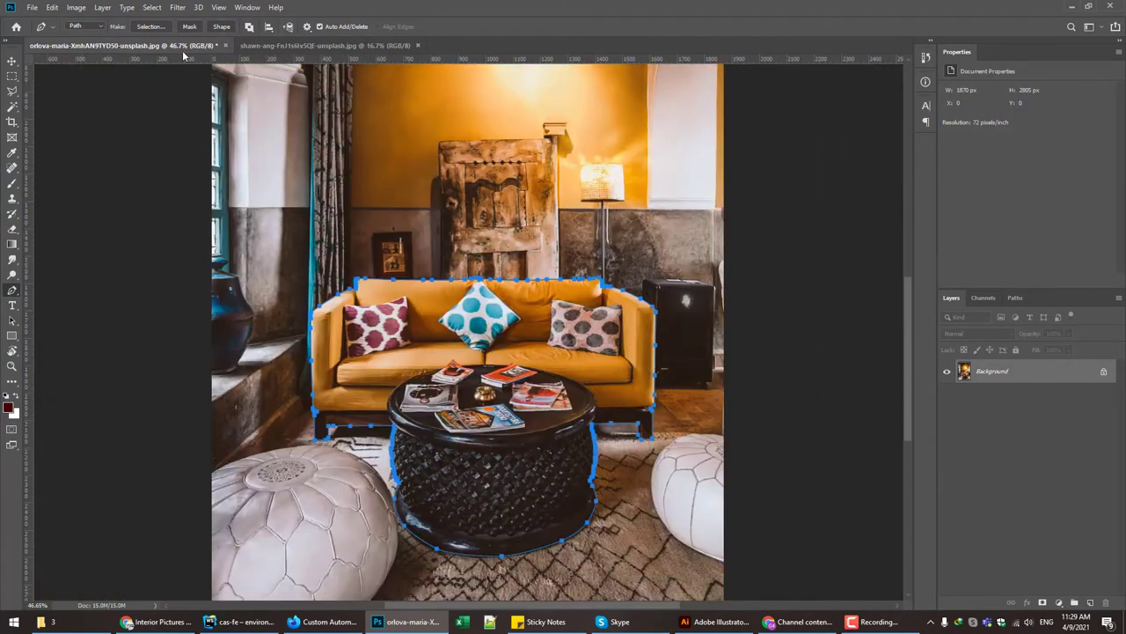
right_click(598, 140)
left_click(620, 165)
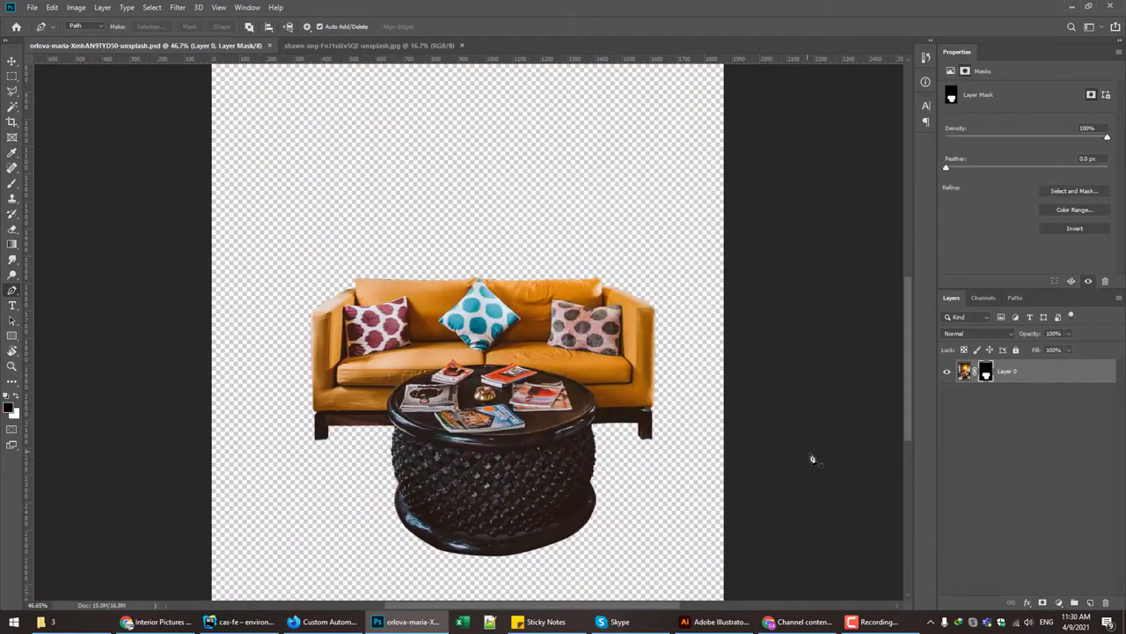
left_click(392, 48)
Step: Glance at the second room photo, then return to the cut-out's layer mask options
left_click(145, 45)
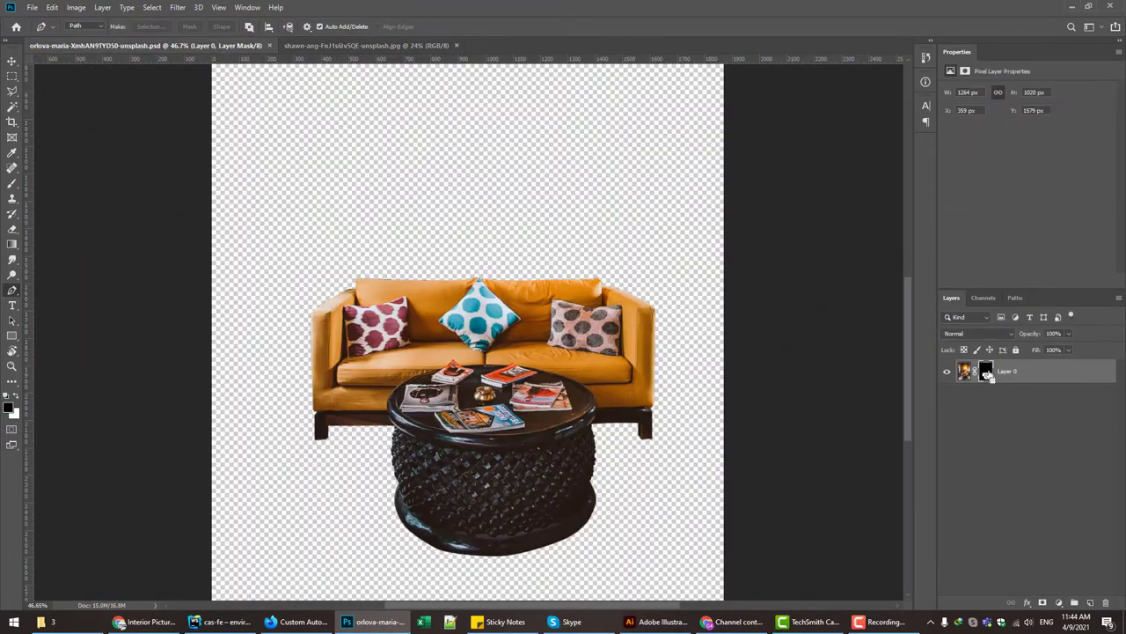
left_click(985, 370, "ctrl")
right_click(986, 371)
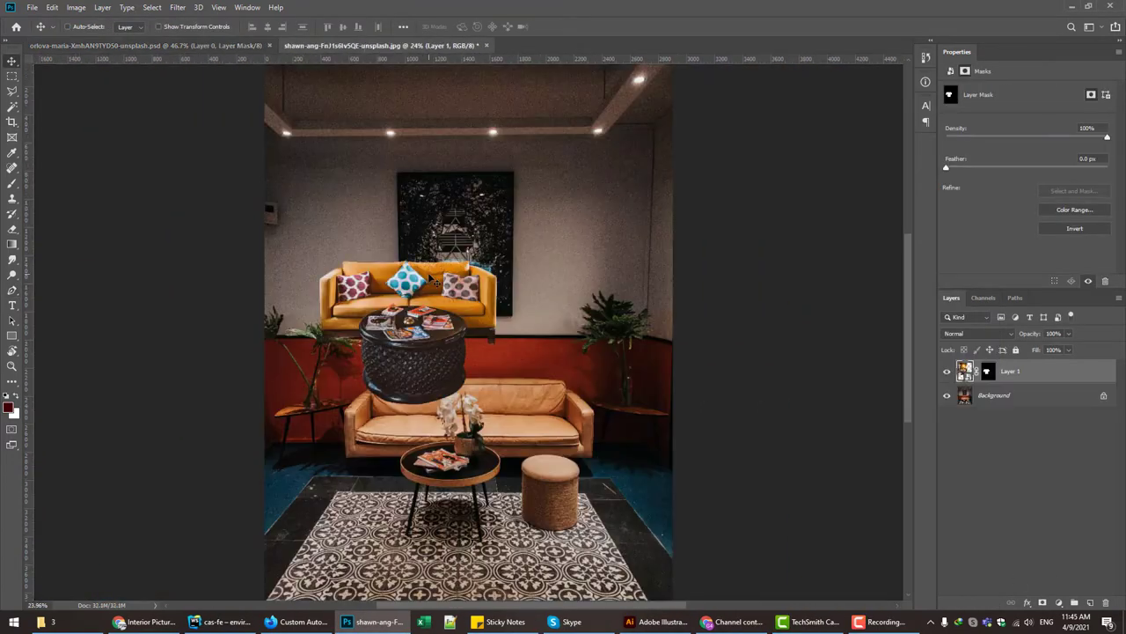
Step: Move the cut-out layer into the second room photo and apply its layer mask
left_click_drag(431, 280, 458, 400)
scroll(602, 352, "up", 2)
key("ctrl+t")
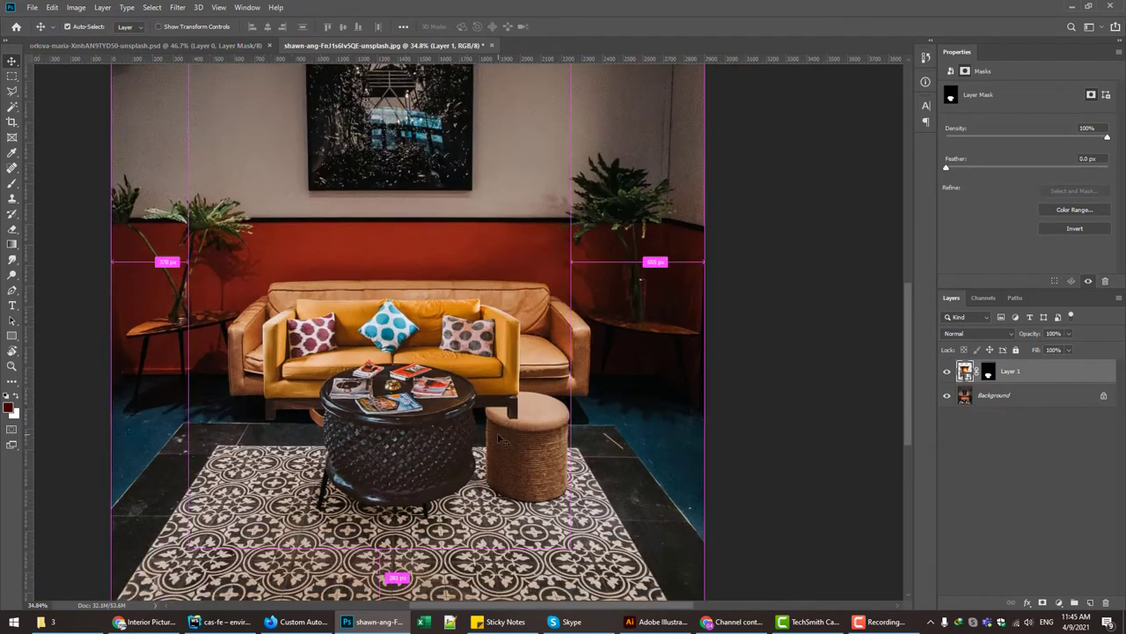
right_click(987, 370)
left_click(933, 359)
Step: Scale the sofa and table to about 133% and centre them over the old sofa
key("ctrl+t")
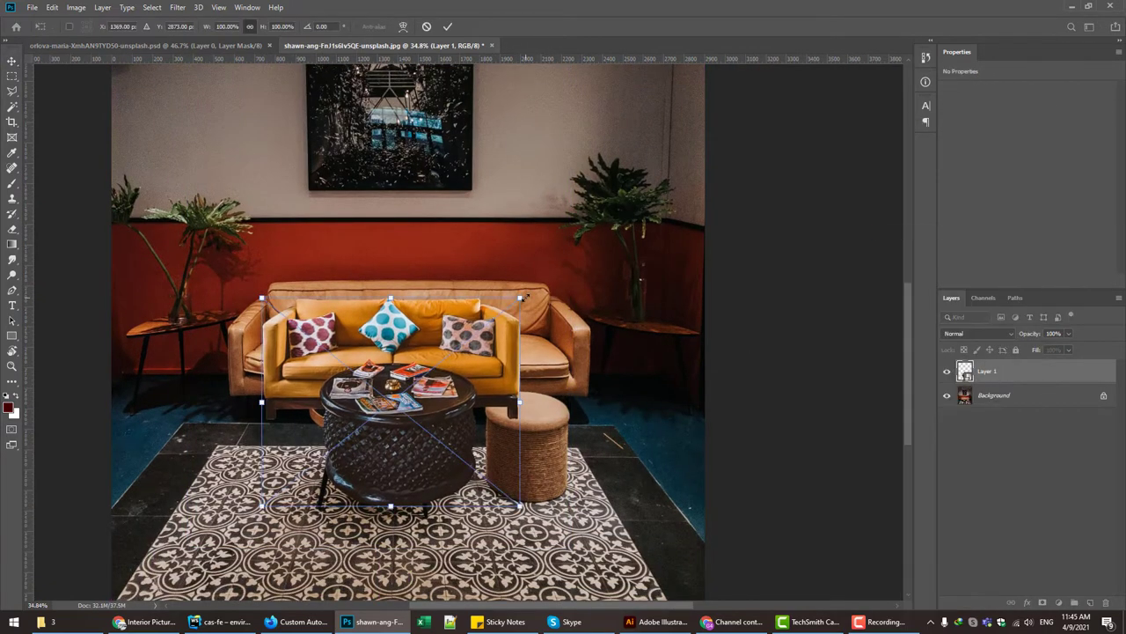
left_click_drag(528, 280, 596, 297)
left_click_drag(440, 335, 470, 350)
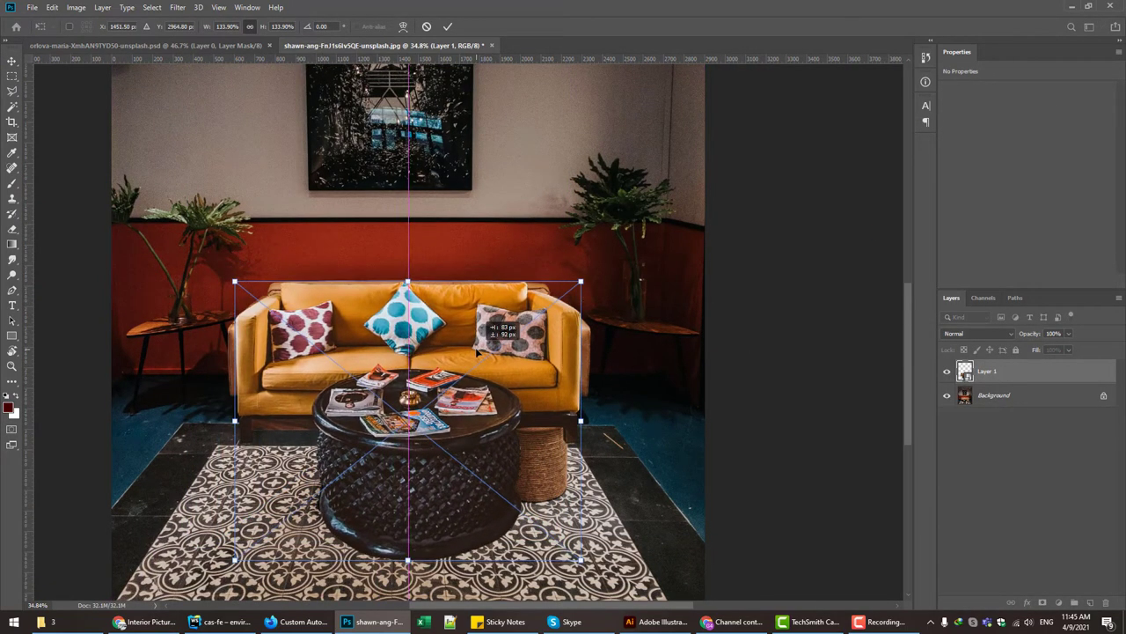
left_click_drag(583, 284, 578, 278)
left_click_drag(497, 349, 499, 323)
Step: Commit the scale, fit the photo on screen, and toggle Layer 1 to compare with the original
key("Return")
key("ctrl+0")
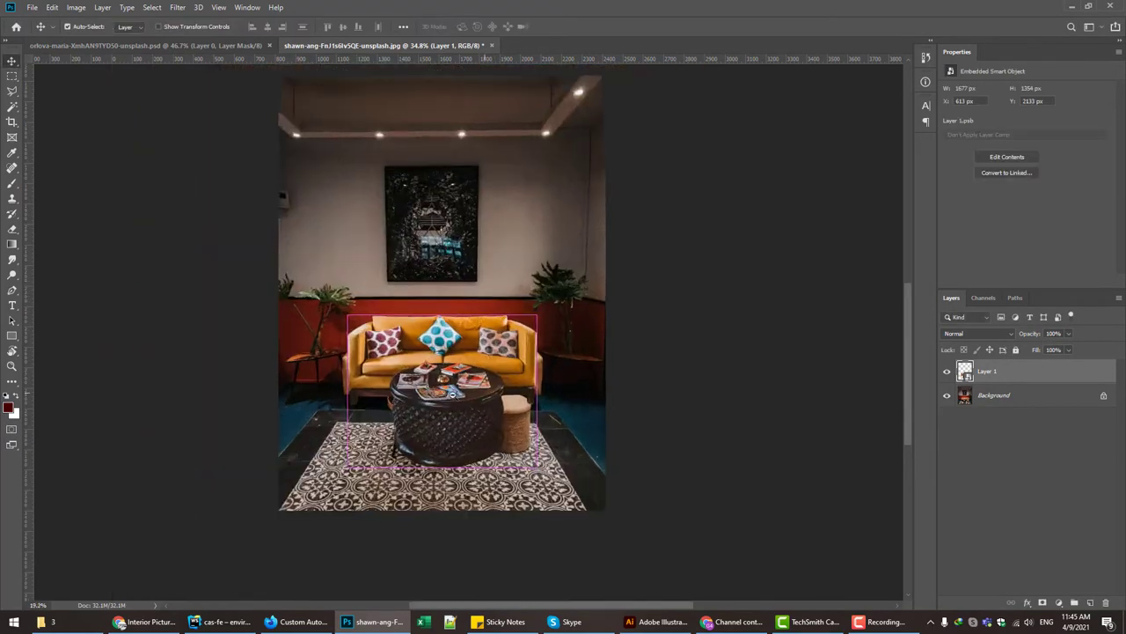
scroll(477, 450, "up", 2)
left_click(947, 372)
left_click(947, 372)
left_click(946, 371)
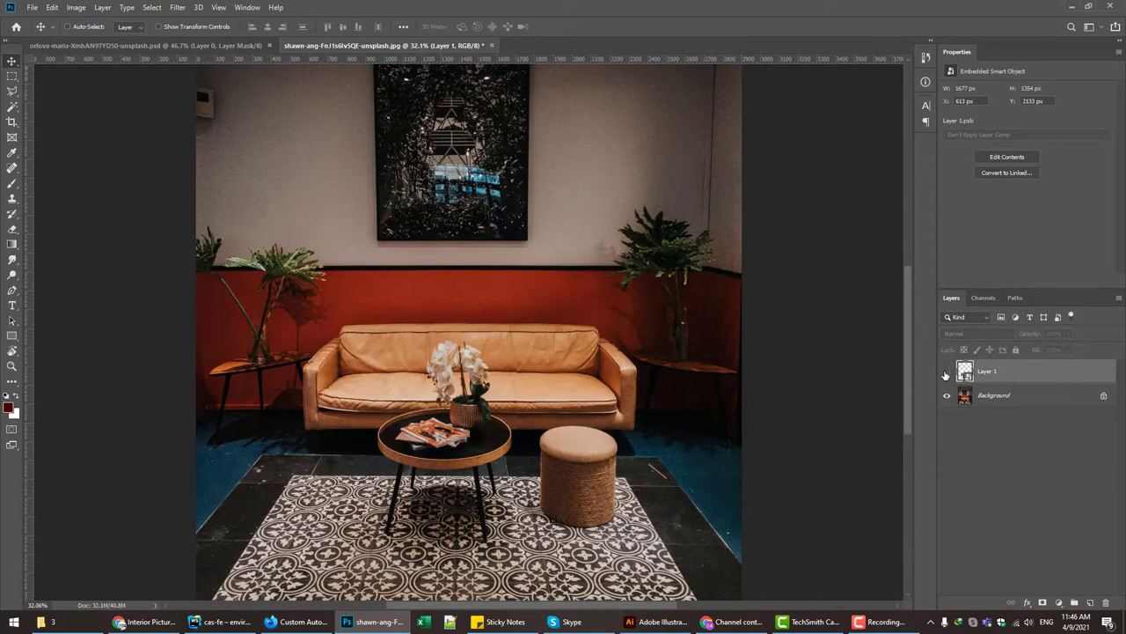
left_click(947, 371)
left_click(947, 371)
left_click(947, 371)
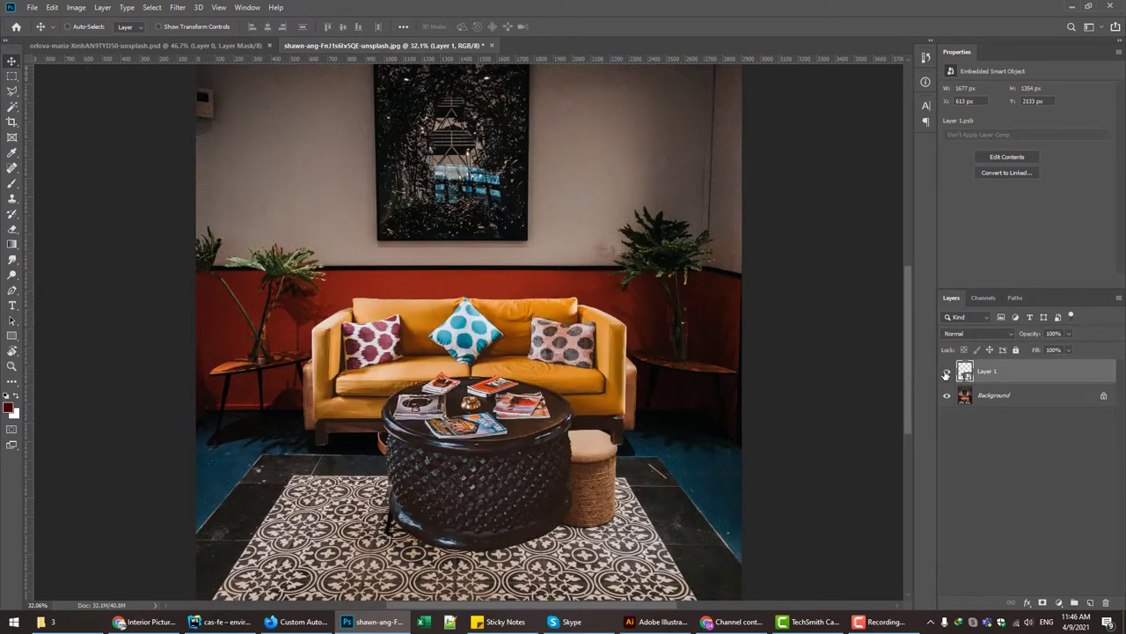
Step: Align the sofa layer at 69% opacity over the original, then restore 100% opacity
scroll(482, 352, "up", 3)
left_click_drag(482, 352, 482, 342)
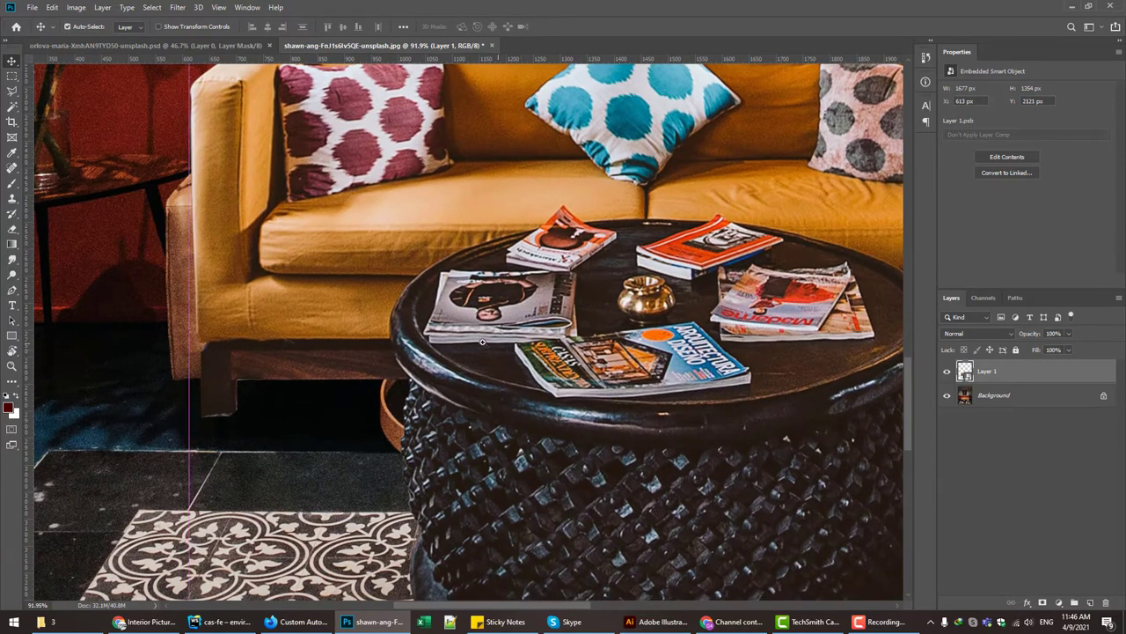
scroll(482, 341, "down", 3)
left_click_drag(532, 291, 532, 304)
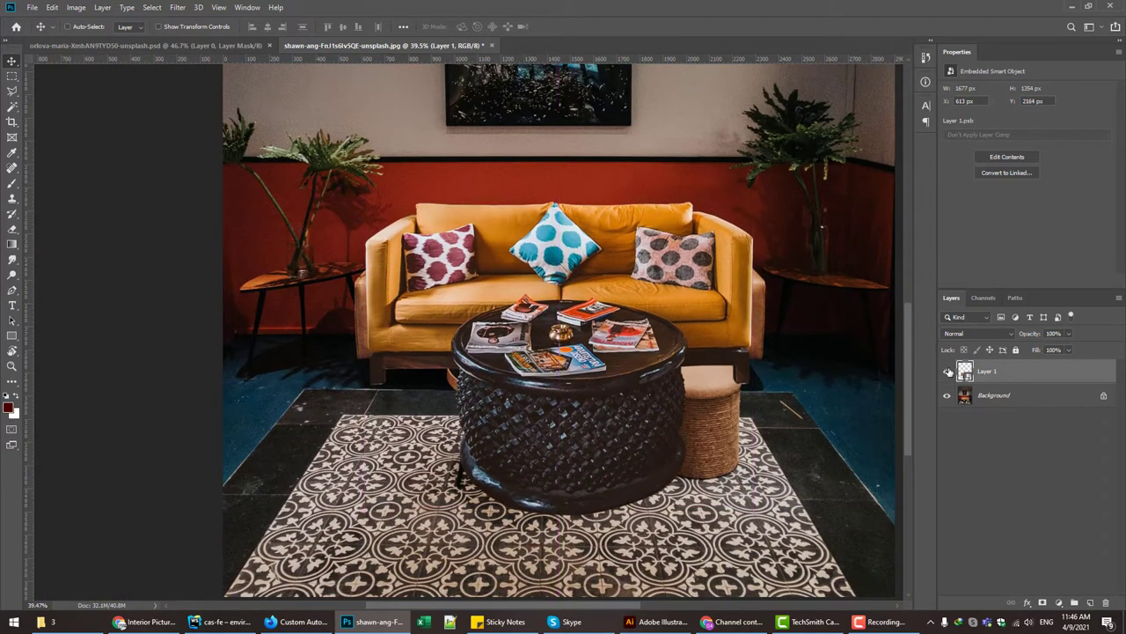
key("6")
key("9")
key("ctrl+t")
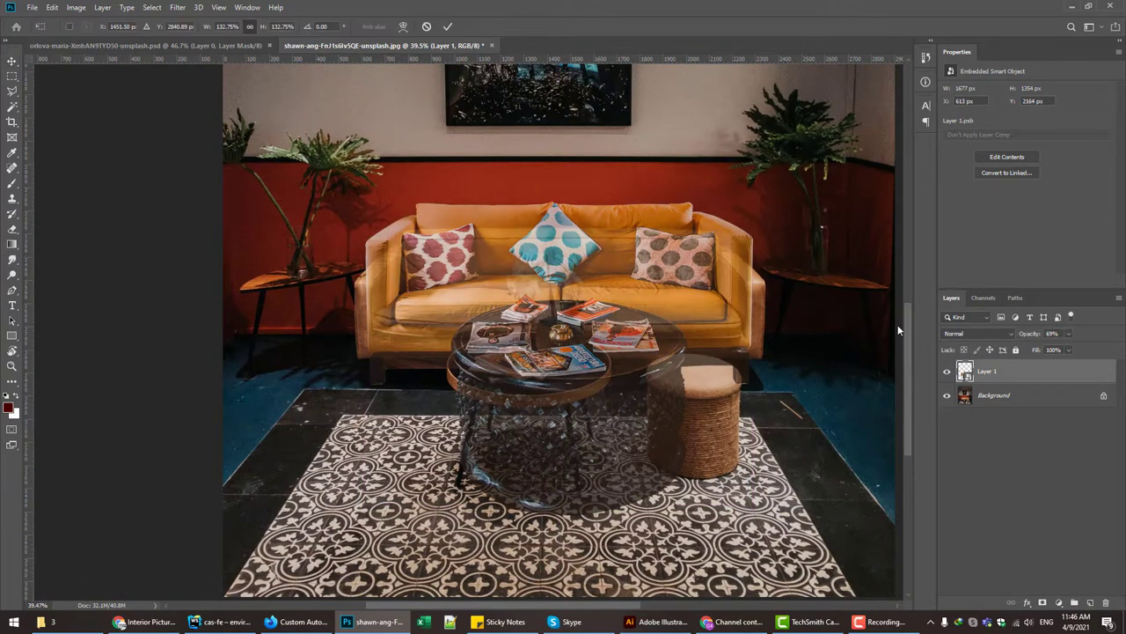
left_click_drag(898, 330, 900, 328)
key("Return")
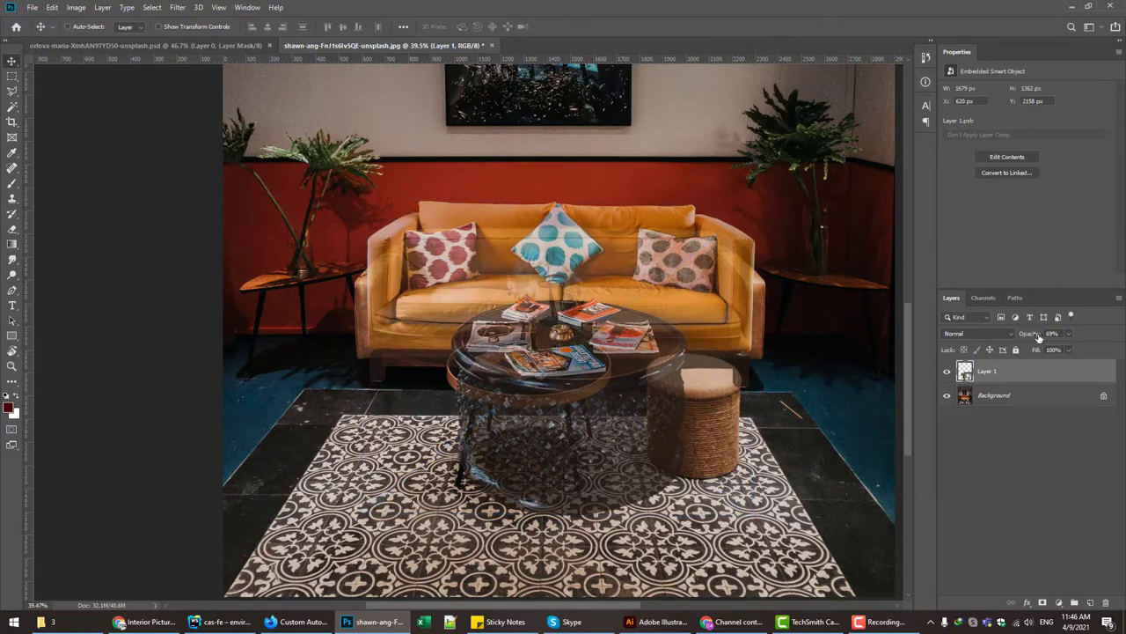
key("0")
Step: Save the room photo as a PSD
scroll(624, 348, "up", 2)
key("ctrl+shift+s")
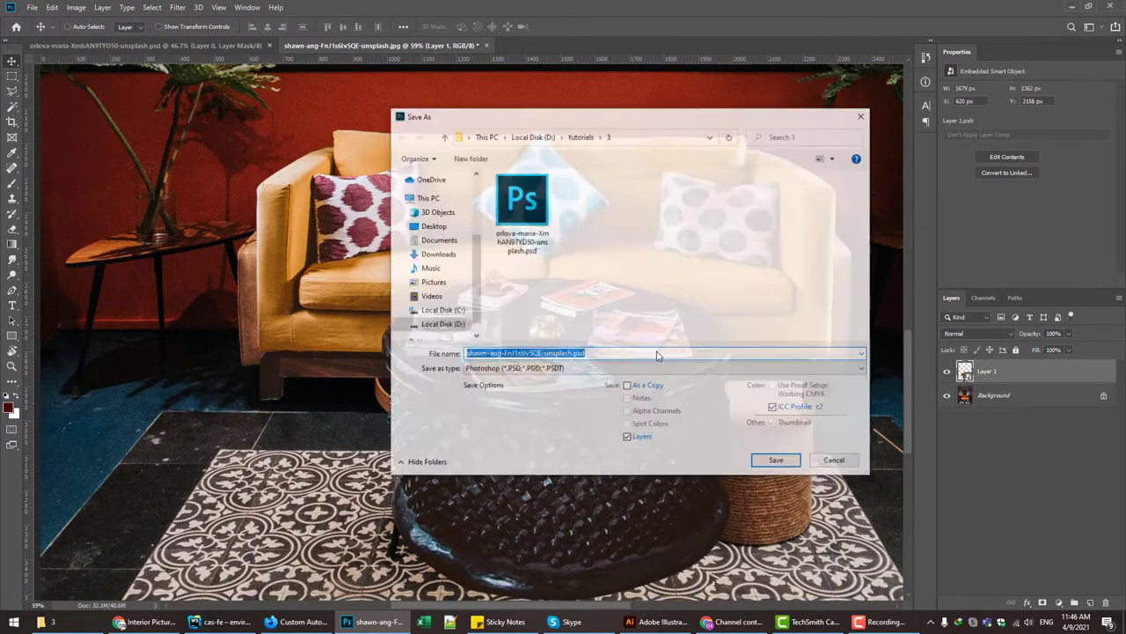
key("Return")
scroll(676, 305, "down", 1)
scroll(675, 304, "down", 1)
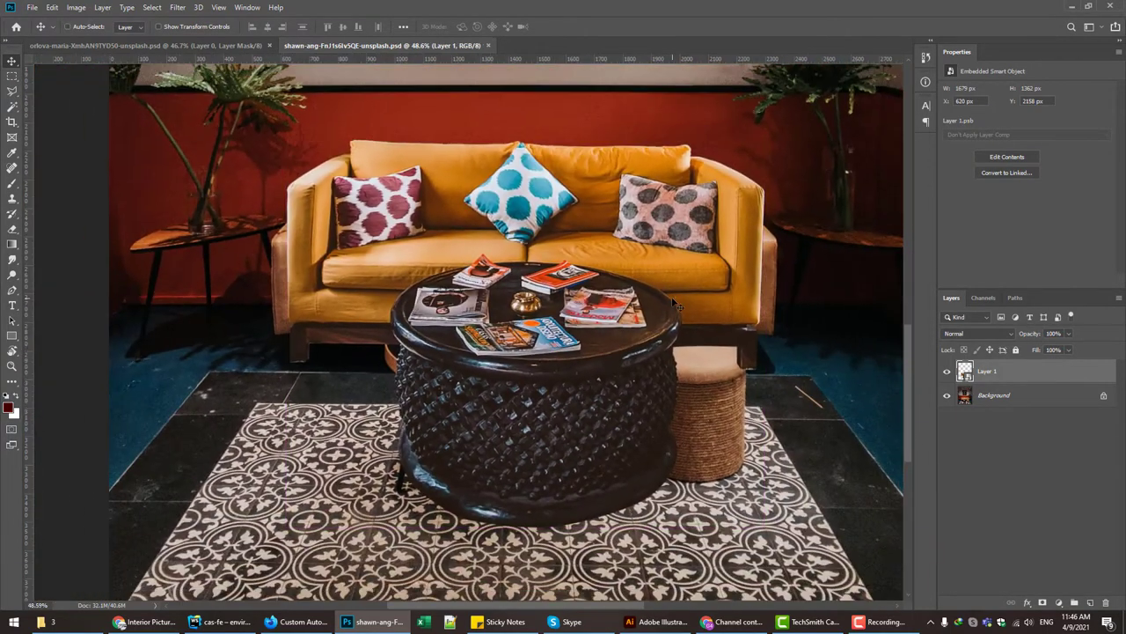
Step: Enlarge the sofa and table to about 140% and move them up
key("ctrl+t")
left_click_drag(762, 166, 783, 171)
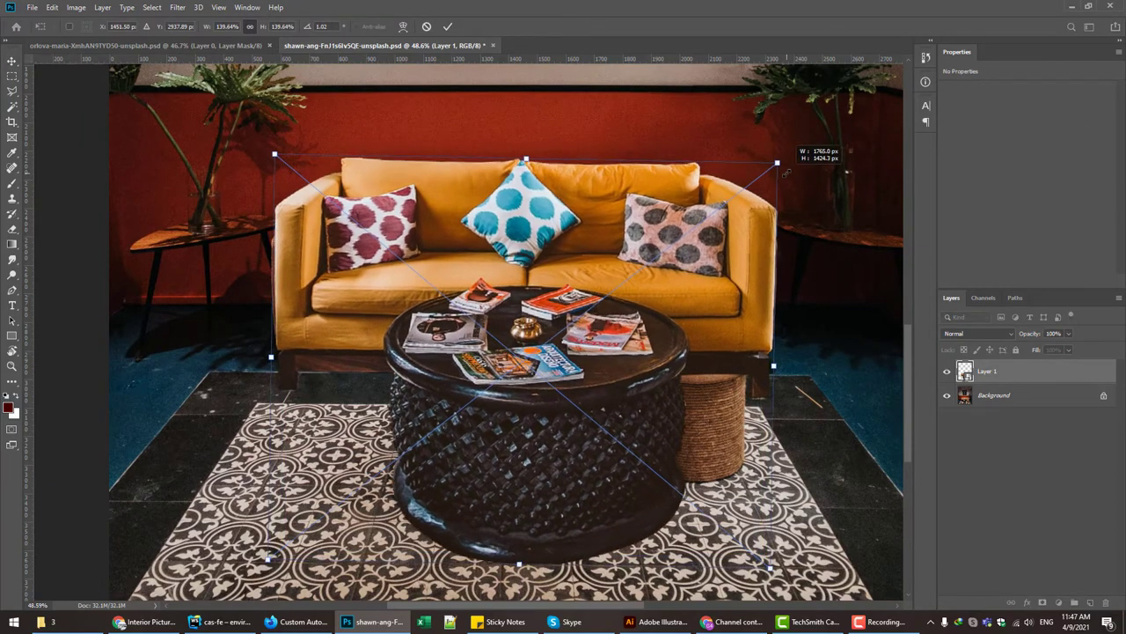
key("Return")
scroll(551, 347, "down", 3)
scroll(555, 437, "up", 4)
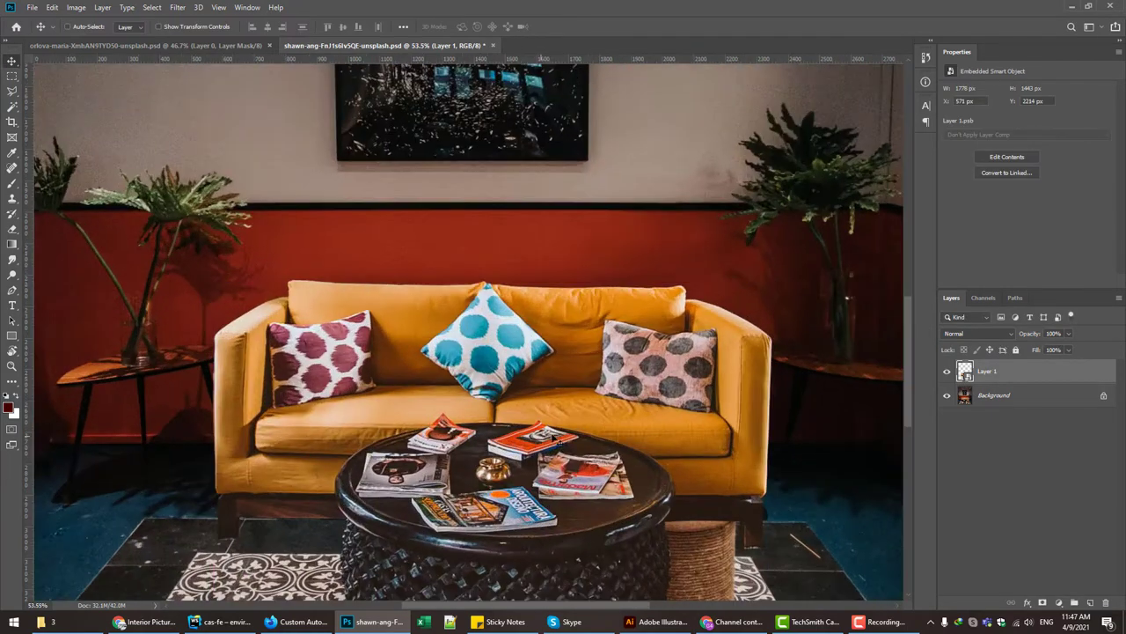
left_click_drag(567, 420, 561, 373)
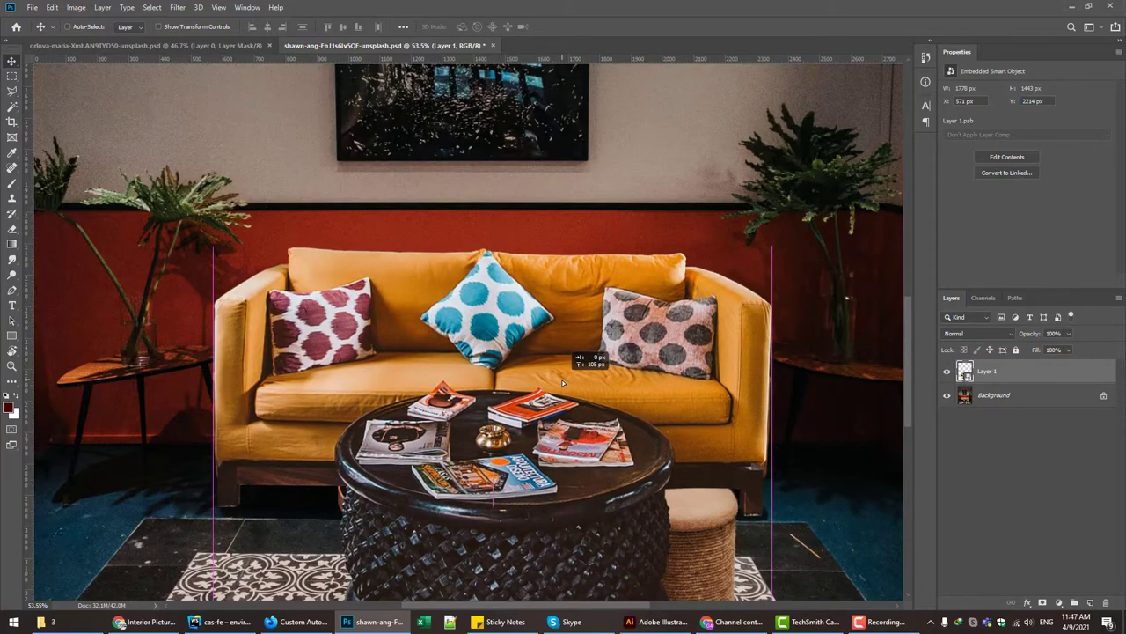
Step: Toggle the new sofa's visibility to check it fully hides the original
scroll(561, 373, "down", 2)
scroll(471, 397, "up", 1)
scroll(471, 397, "down", 2)
left_click(947, 370)
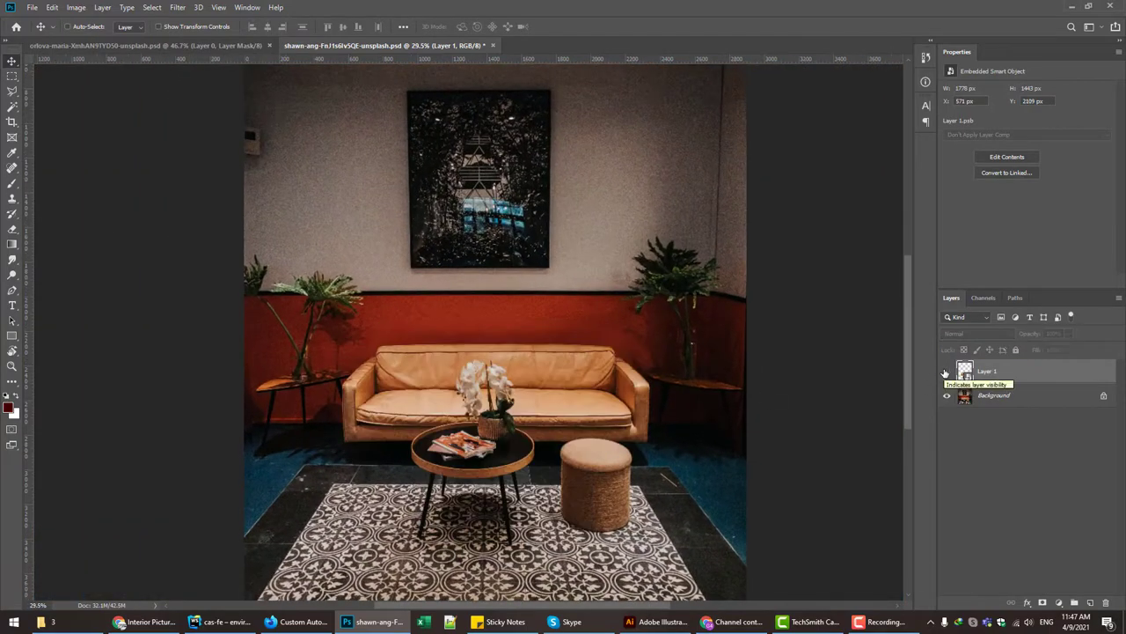
left_click(947, 370)
scroll(466, 435, "up", 2)
scroll(467, 436, "up", 1)
scroll(466, 435, "down", 1)
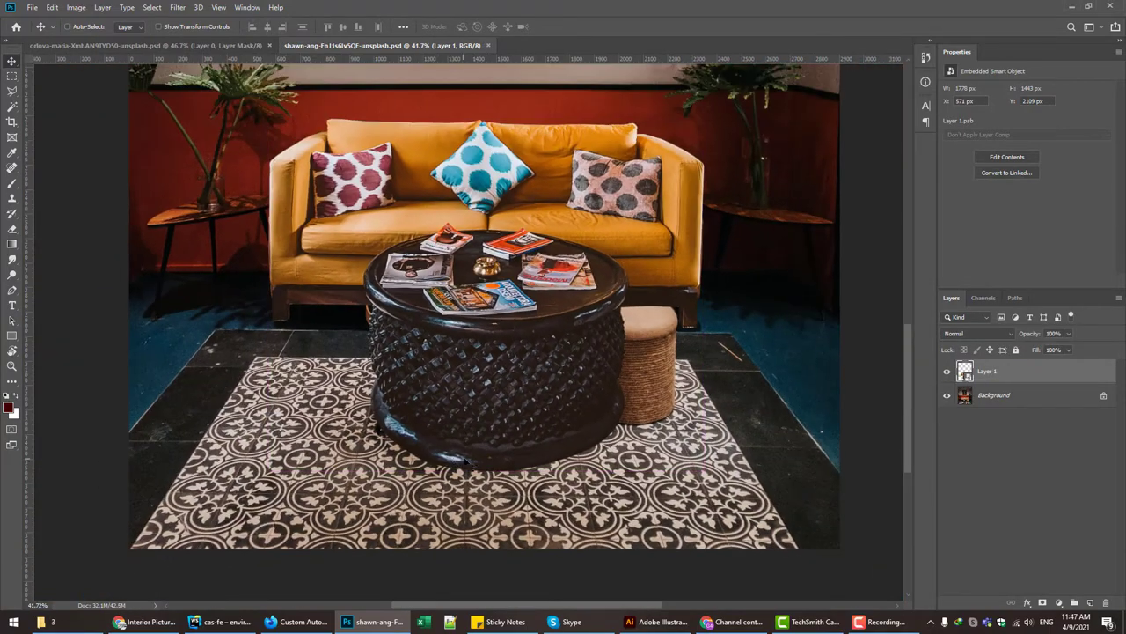
Step: Lasso a rug section onto a new layer, flip it horizontally, and cover the rug's right side
key("l")
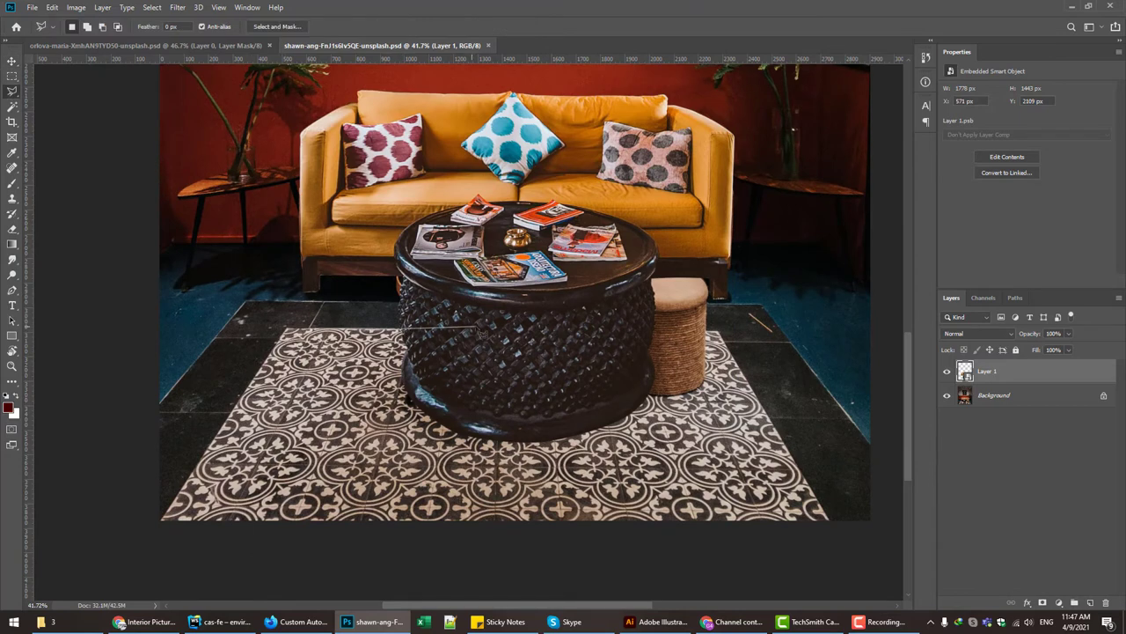
mouse_move(482, 333)
left_mouse_down()
mouse_move(357, 334)
mouse_move(481, 333)
left_mouse_up()
key("ctrl+j")
key("ctrl+t")
mouse_move(396, 440)
left_mouse_down()
mouse_move(356, 461)
mouse_move(716, 447)
left_mouse_up()
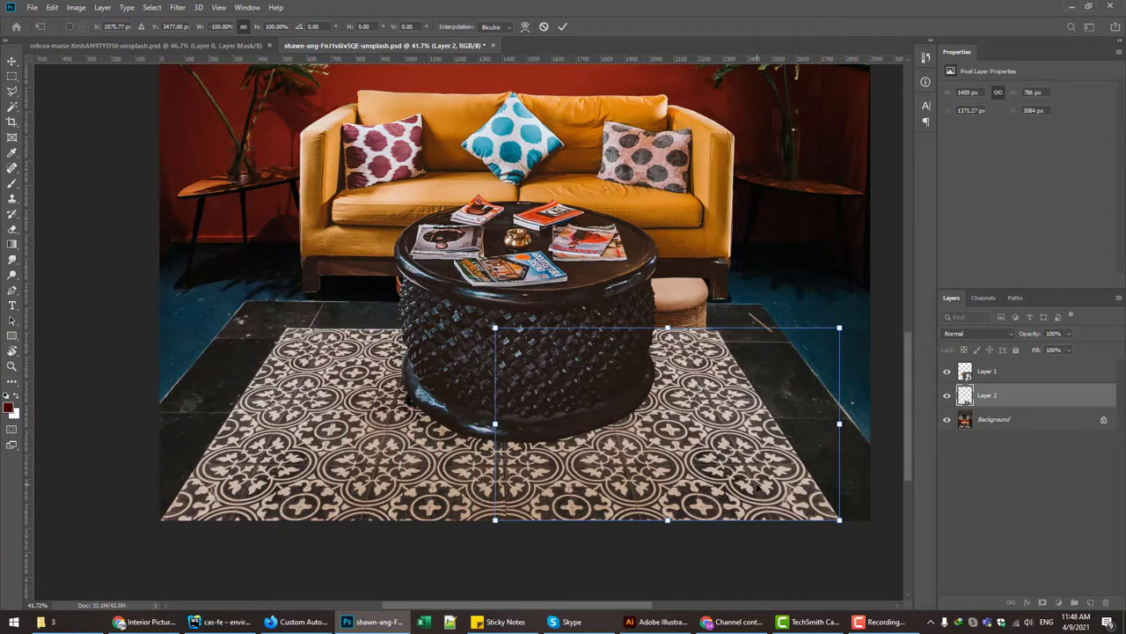
key("Return")
left_click_drag(689, 488, 683, 460)
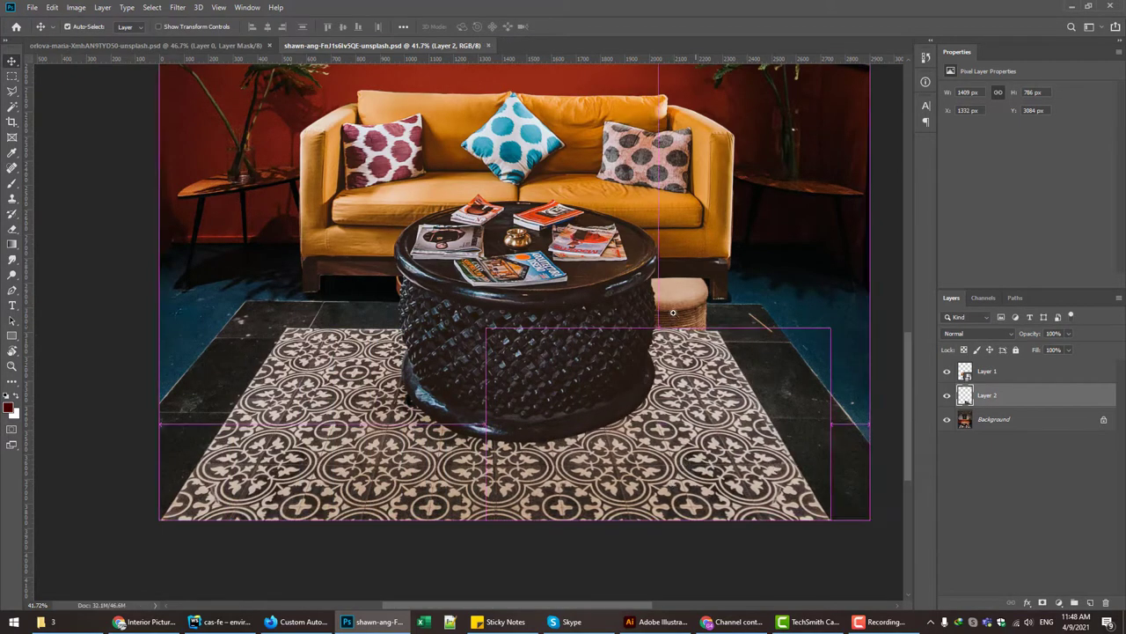
left_click_drag(673, 312, 818, 389)
Step: On a new layer, clone blue floor texture over the stool's base and right side
left_click(1092, 605)
key("s")
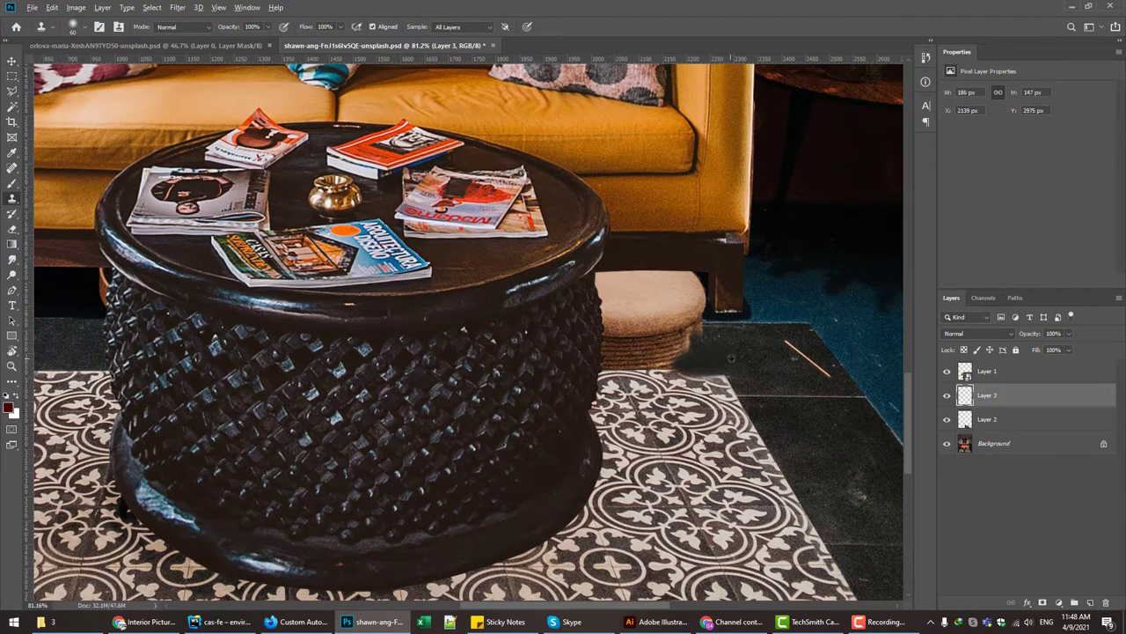
mouse_move(690, 353)
left_mouse_down()
mouse_move(669, 349)
mouse_move(689, 352)
left_mouse_up()
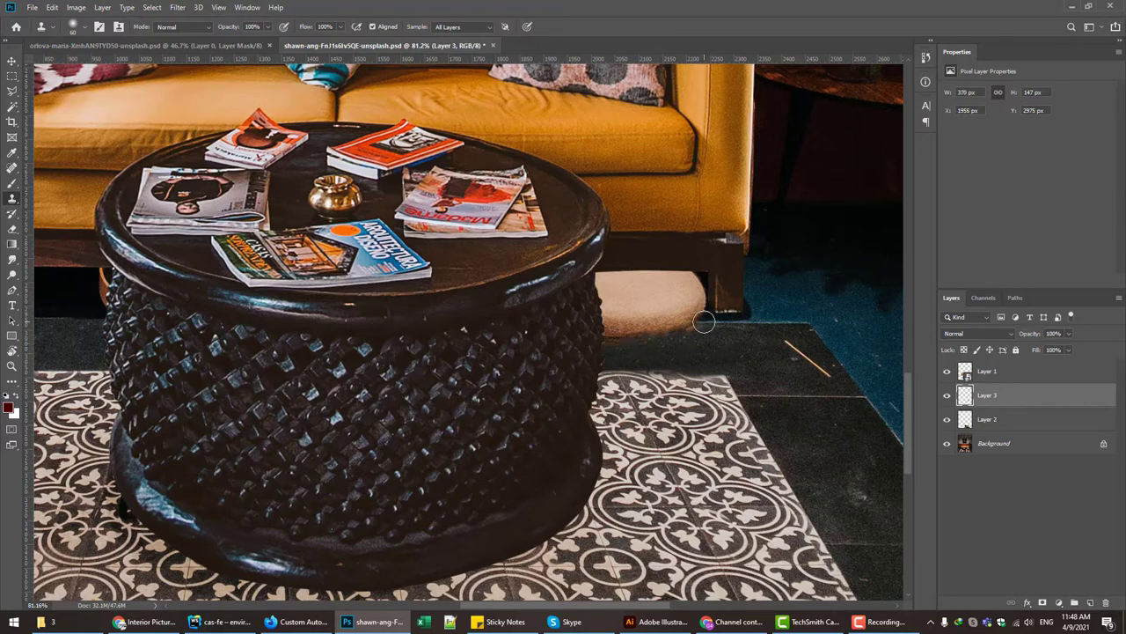
left_click_drag(704, 322, 607, 327)
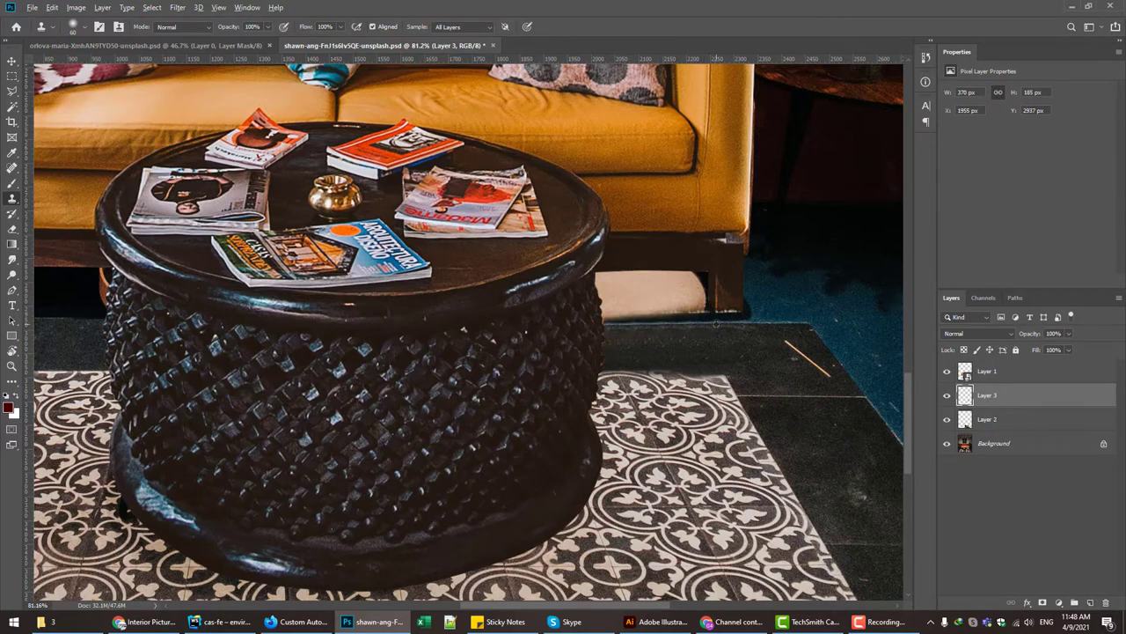
left_click(946, 370)
left_click_drag(718, 308, 667, 309)
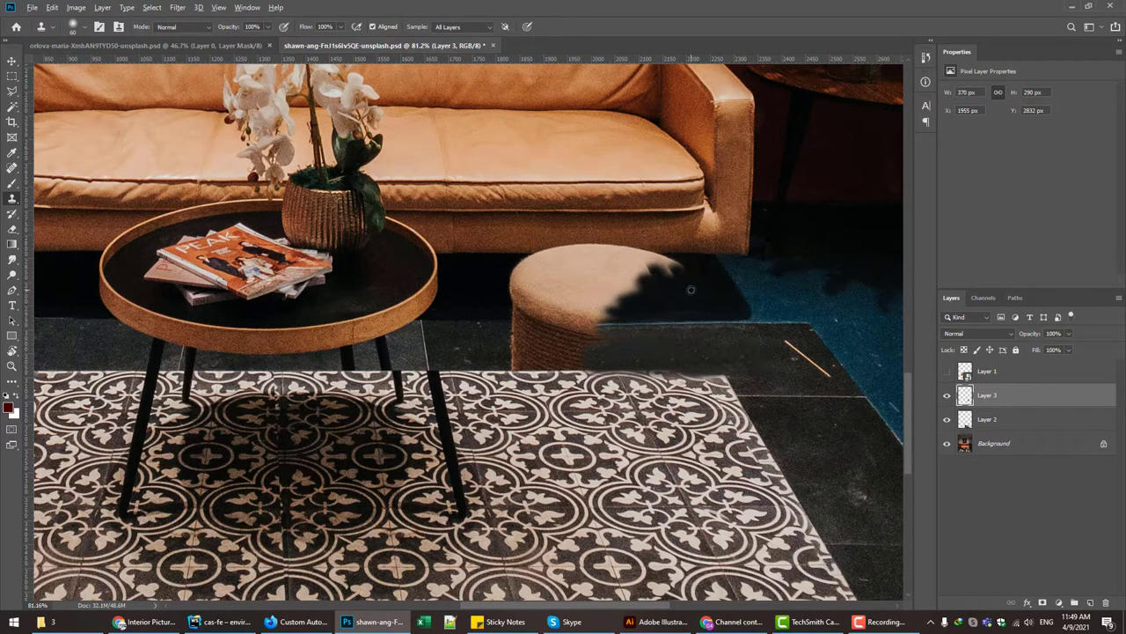
mouse_move(673, 296)
left_mouse_down()
mouse_move(607, 308)
mouse_move(617, 293)
left_mouse_up()
Step: Clone more blue floor over the dark patch by the sofa leg, toggling Layer 1 to check
left_click(947, 371)
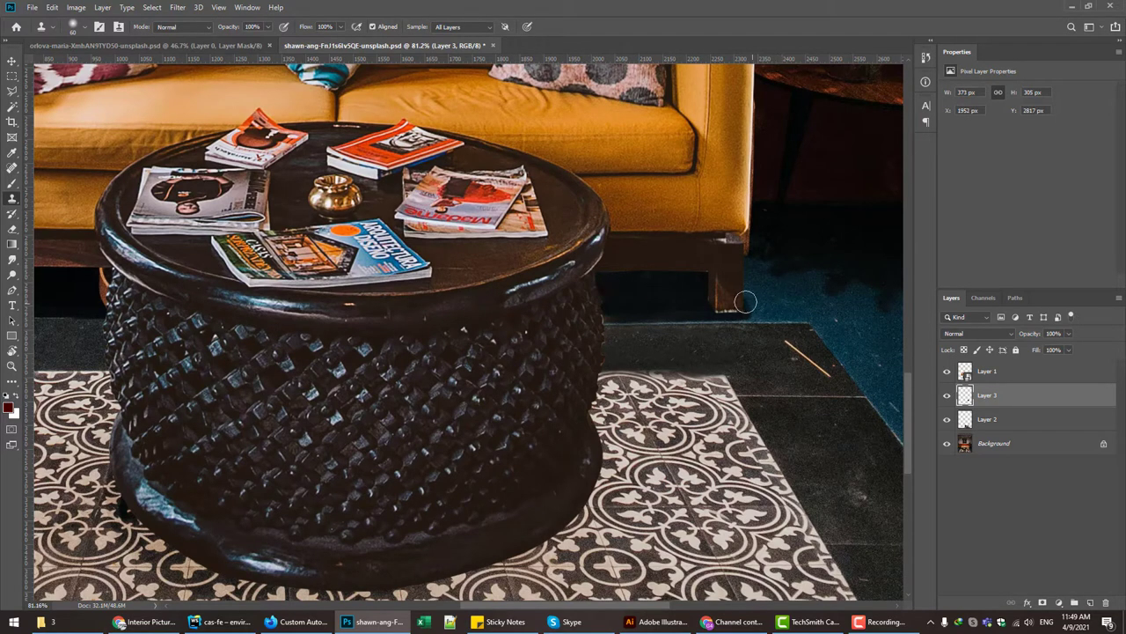
mouse_move(746, 302)
left_mouse_down()
mouse_move(772, 320)
mouse_move(712, 322)
mouse_move(728, 321)
left_mouse_up()
left_click(948, 372)
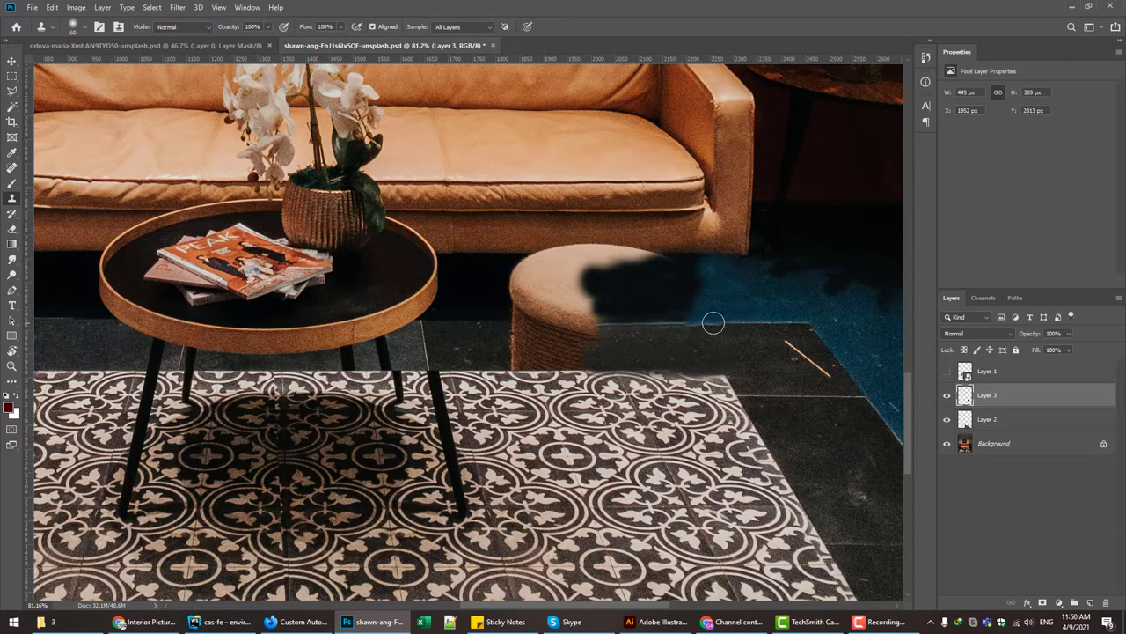
left_click_drag(713, 323, 627, 307)
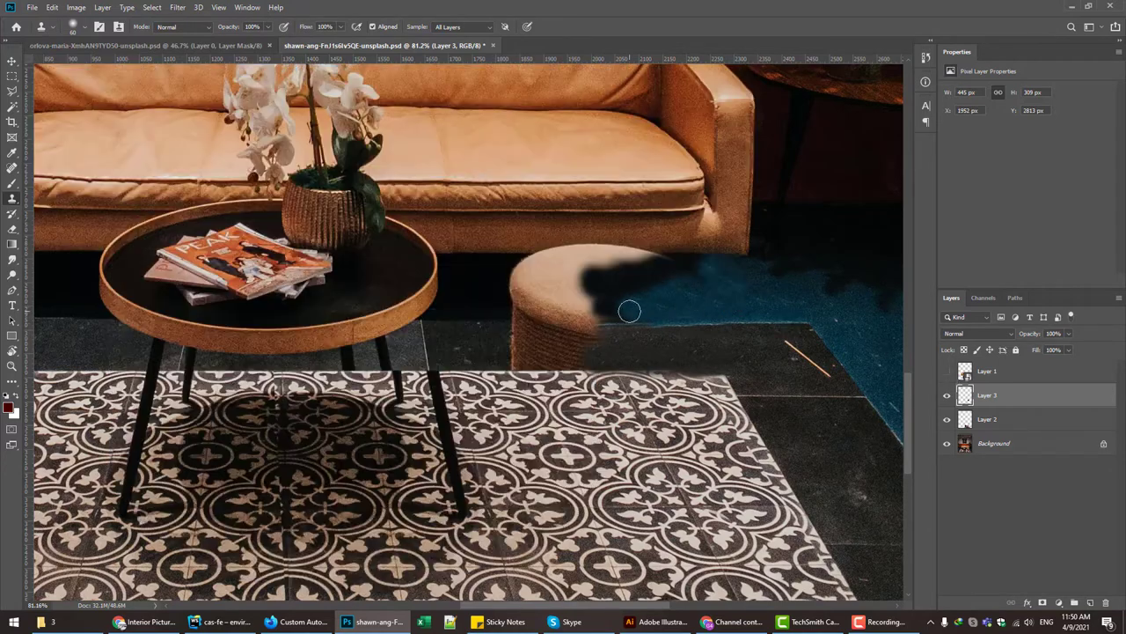
mouse_move(627, 307)
left_mouse_down()
mouse_move(698, 288)
mouse_move(598, 280)
left_mouse_up()
left_click(947, 371)
scroll(464, 332, "down", 2)
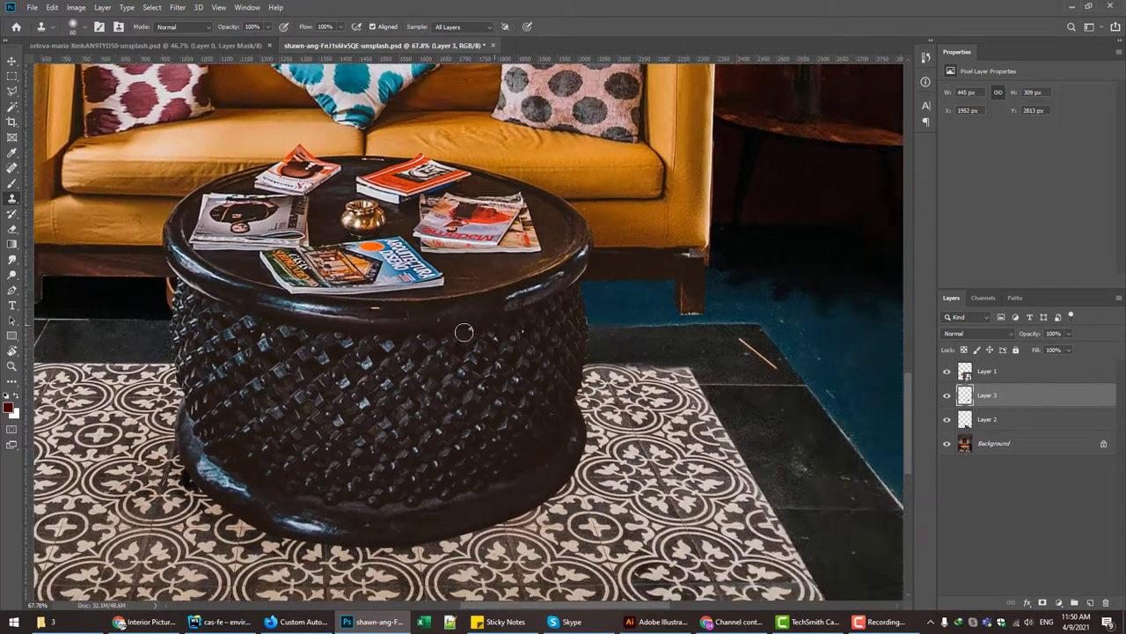
scroll(482, 266, "up", 1)
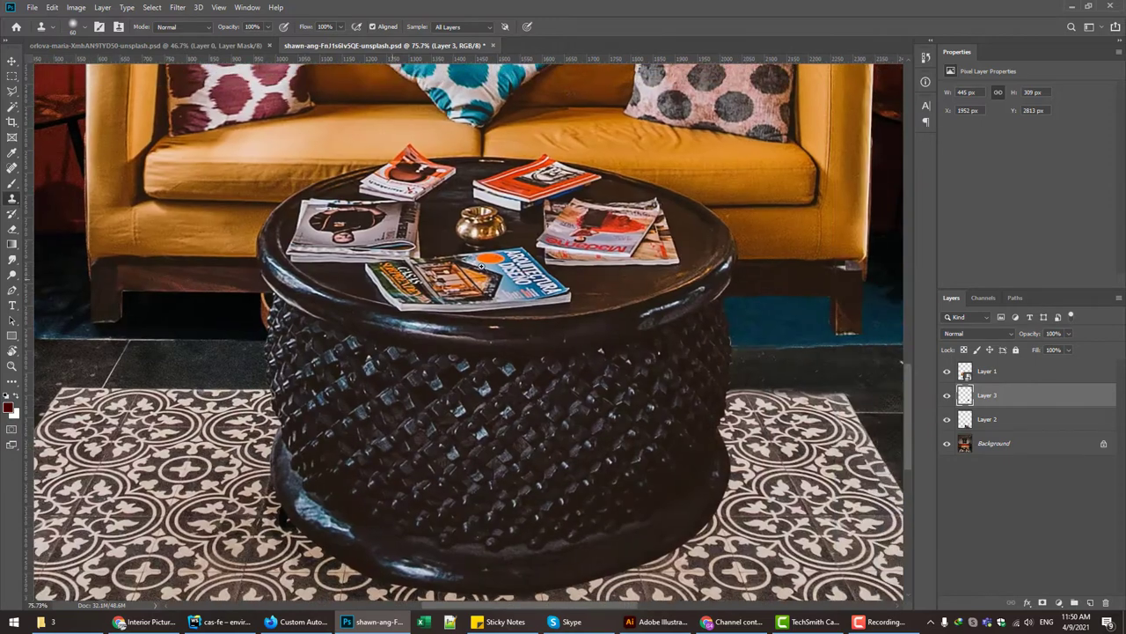
scroll(624, 345, "down", 1)
left_click(12, 290)
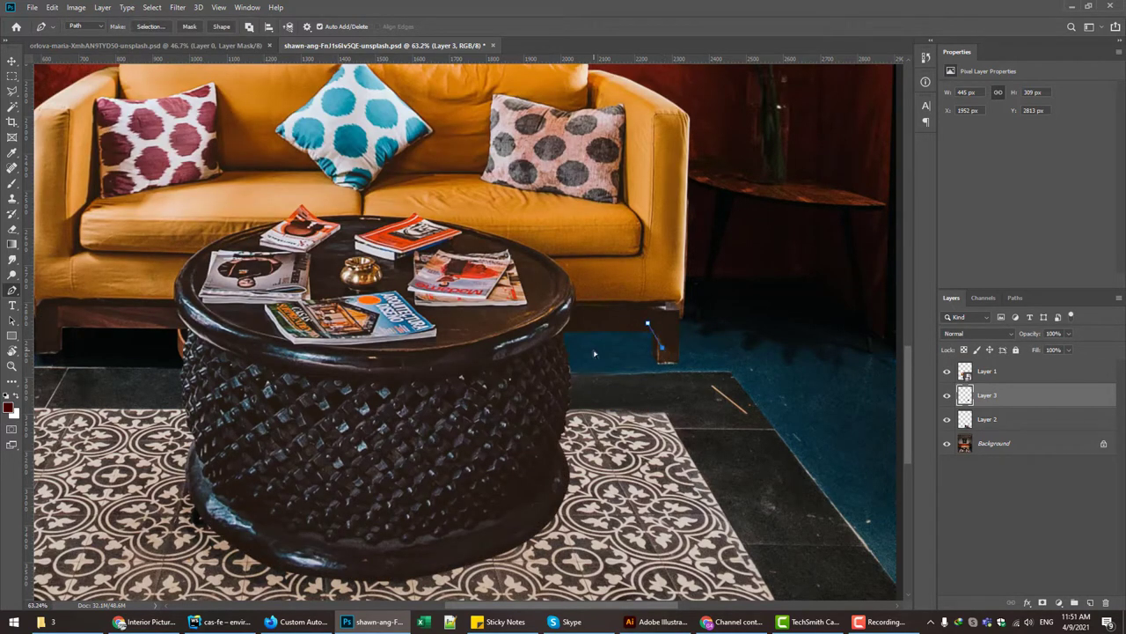
Step: Add a white layer mask to Layer 3 and create a new empty Layer 4
key("b")
left_click(1059, 603)
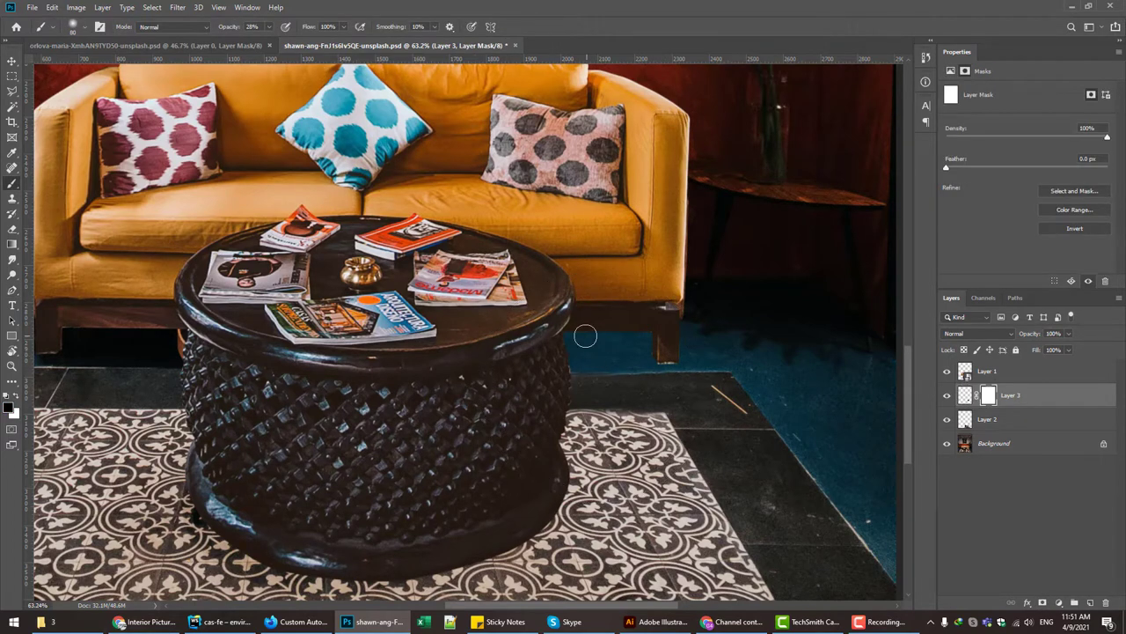
key("x")
key("x")
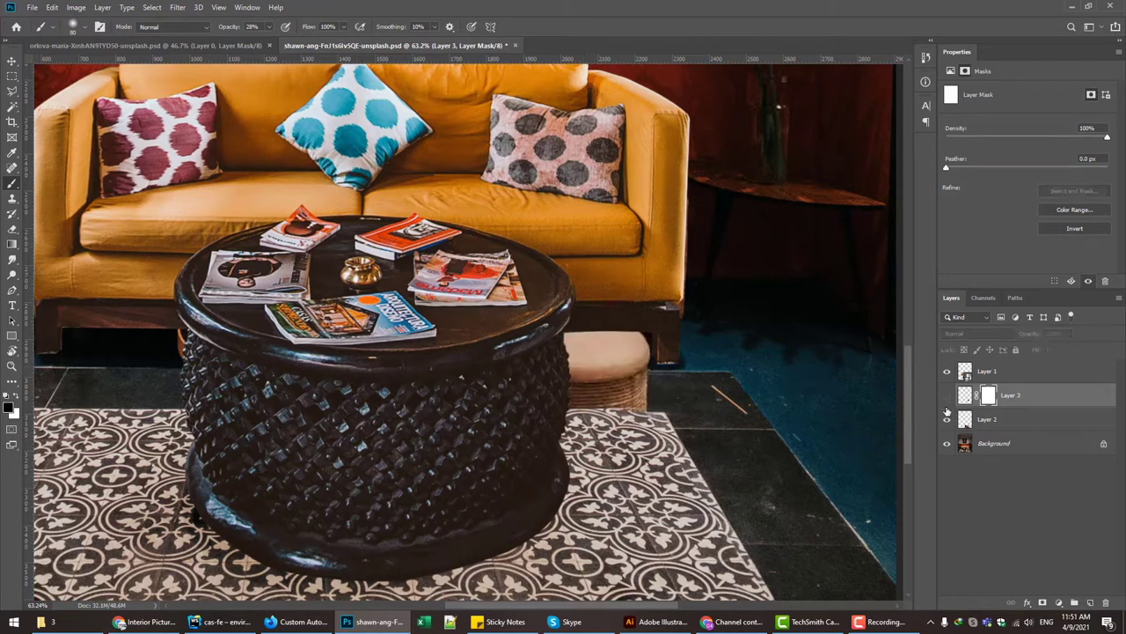
left_click(1091, 603)
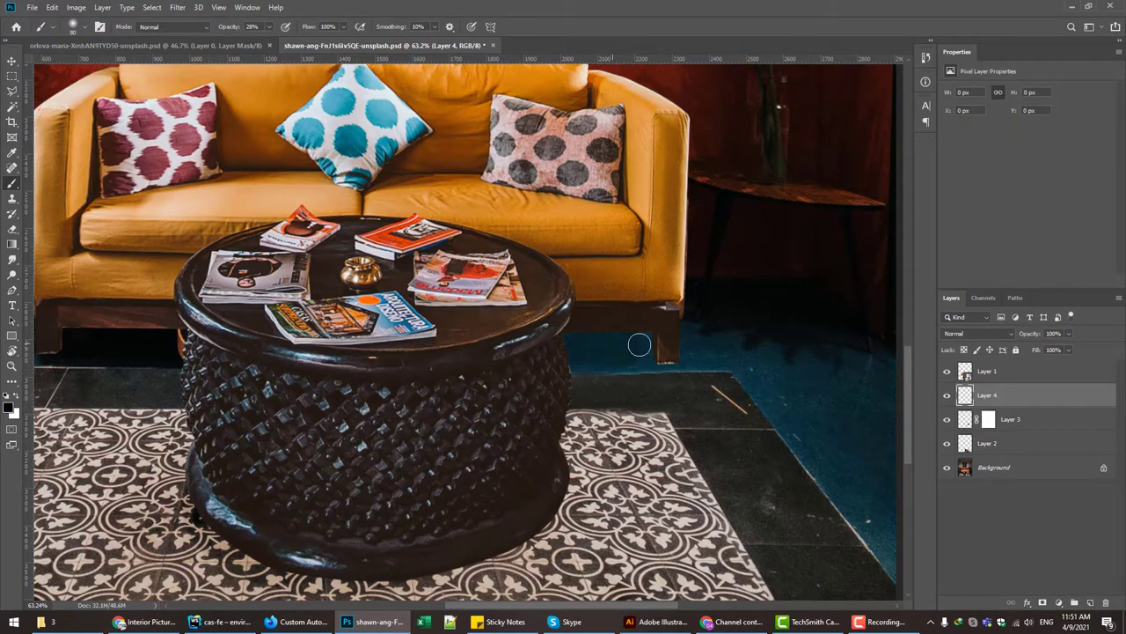
Step: Brush a faint shadow near the right sofa leg and set brush opacity to 100%
left_click_drag(639, 344, 611, 344)
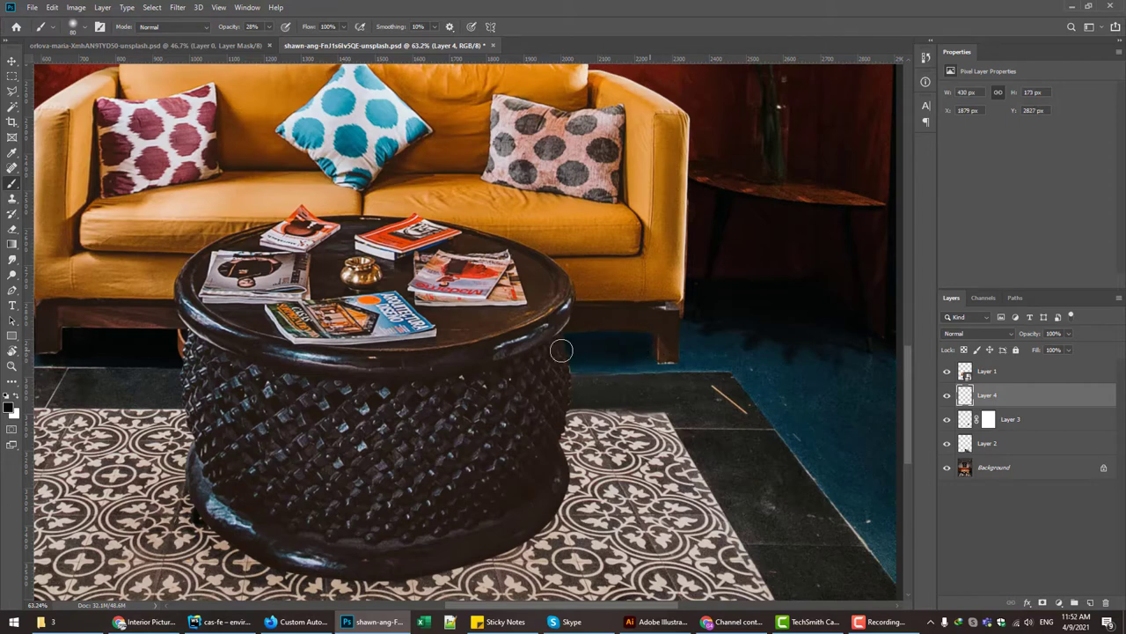
left_click_drag(608, 353, 670, 423)
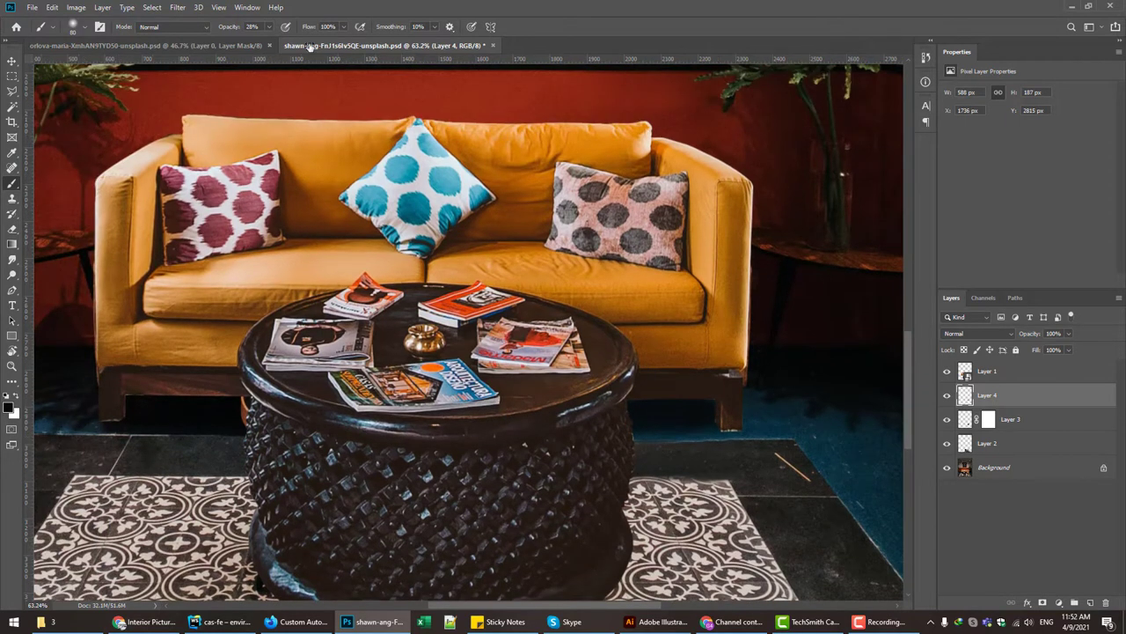
right_click(693, 406)
key("Escape")
left_click_drag(680, 400, 747, 398)
Step: On a new Layer 5, brush a dark shadow along the floor under the sofa
key("ctrl+shift+alt+n")
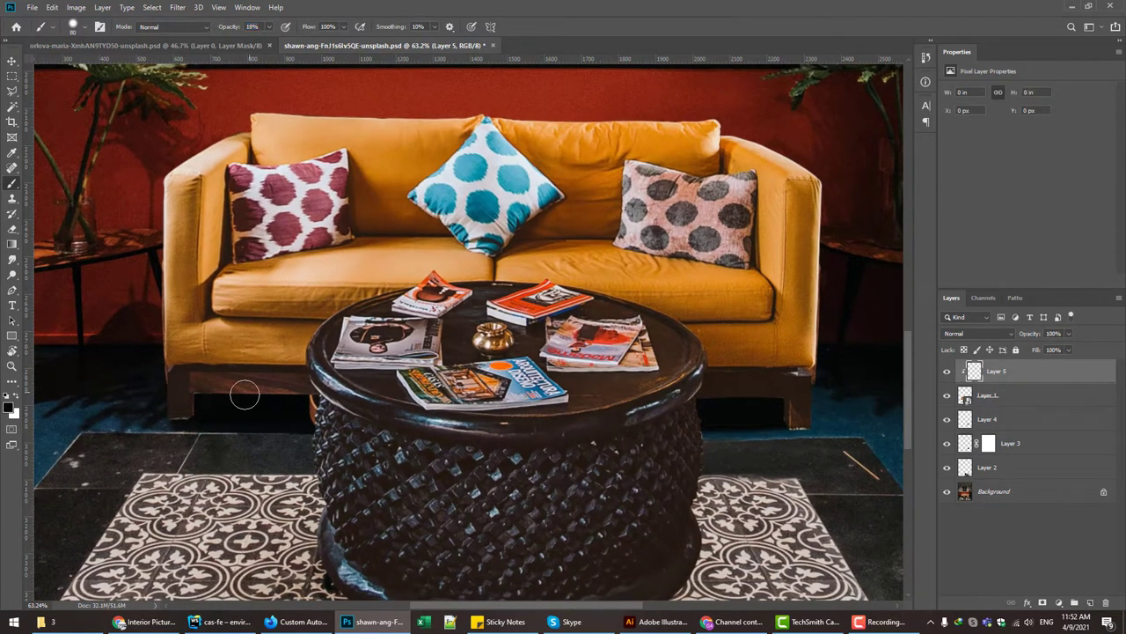
mouse_move(244, 396)
left_mouse_down()
mouse_move(185, 425)
mouse_move(317, 396)
mouse_move(177, 399)
mouse_move(249, 428)
mouse_move(205, 428)
mouse_move(731, 385)
mouse_move(794, 405)
left_mouse_up()
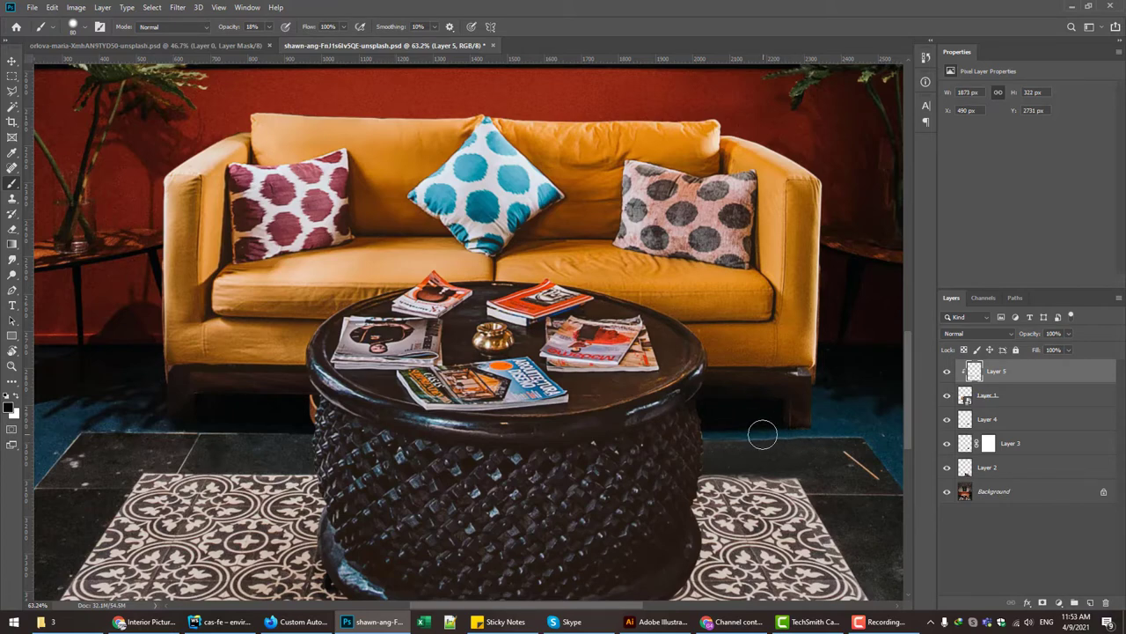
scroll(694, 462, "down", 3)
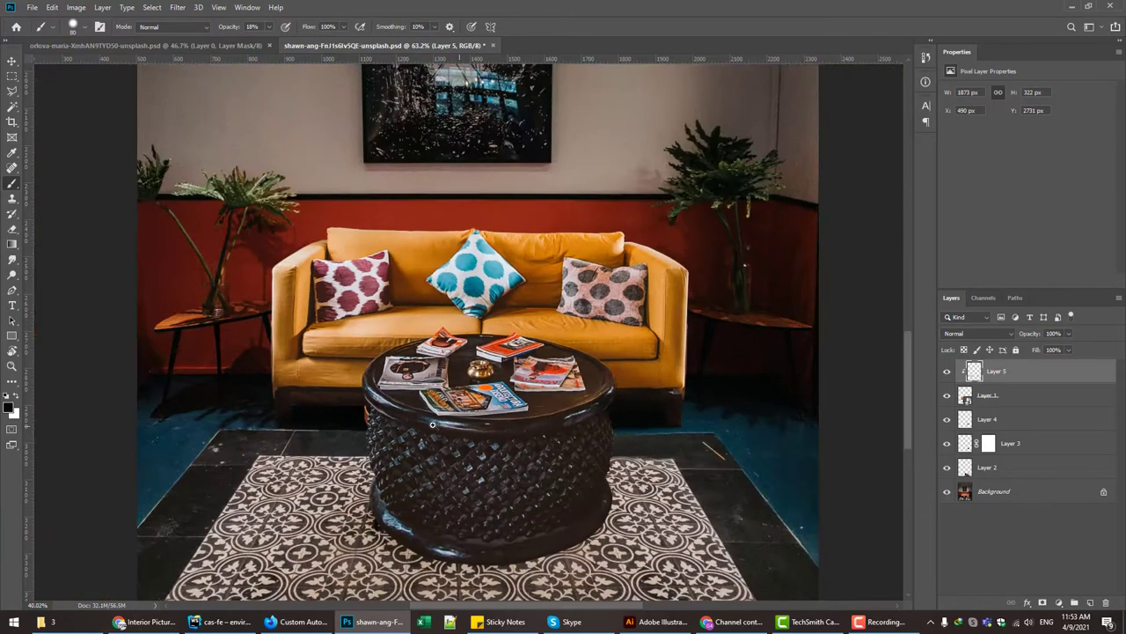
scroll(236, 379, "up", 2)
scroll(327, 440, "left", 2)
Step: Group Layer 5 into Group 1, compare it on and off, and reselect Layer 5
left_click(1012, 467, "shift")
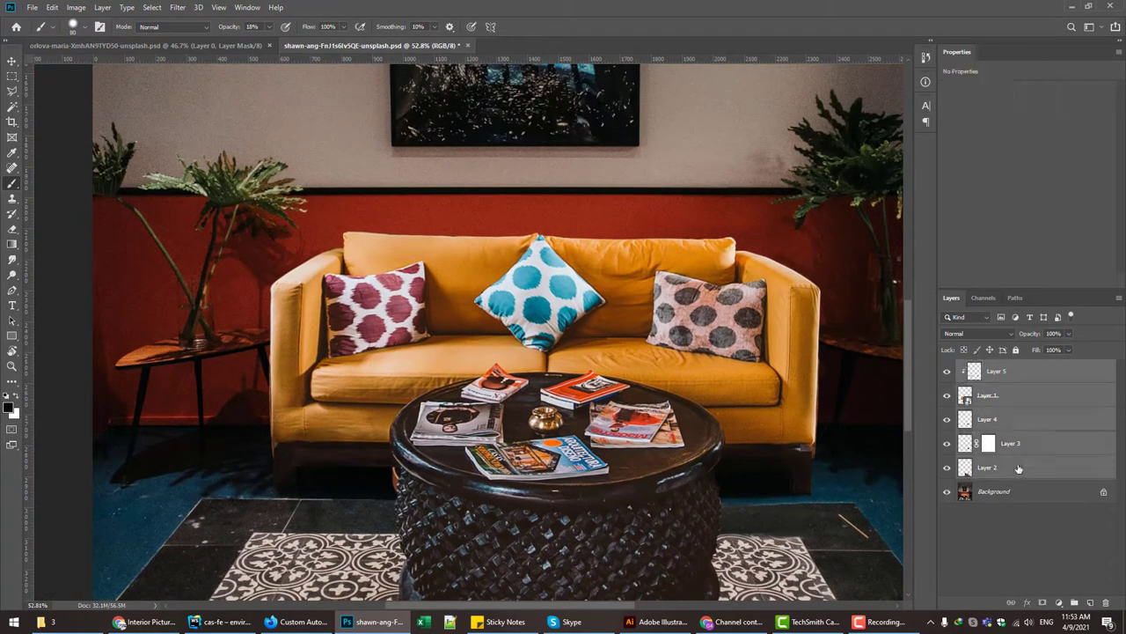
key("ctrl+g")
left_click(946, 366)
left_click(947, 366)
key("ctrl+plus")
left_click(959, 366)
left_click(1003, 385)
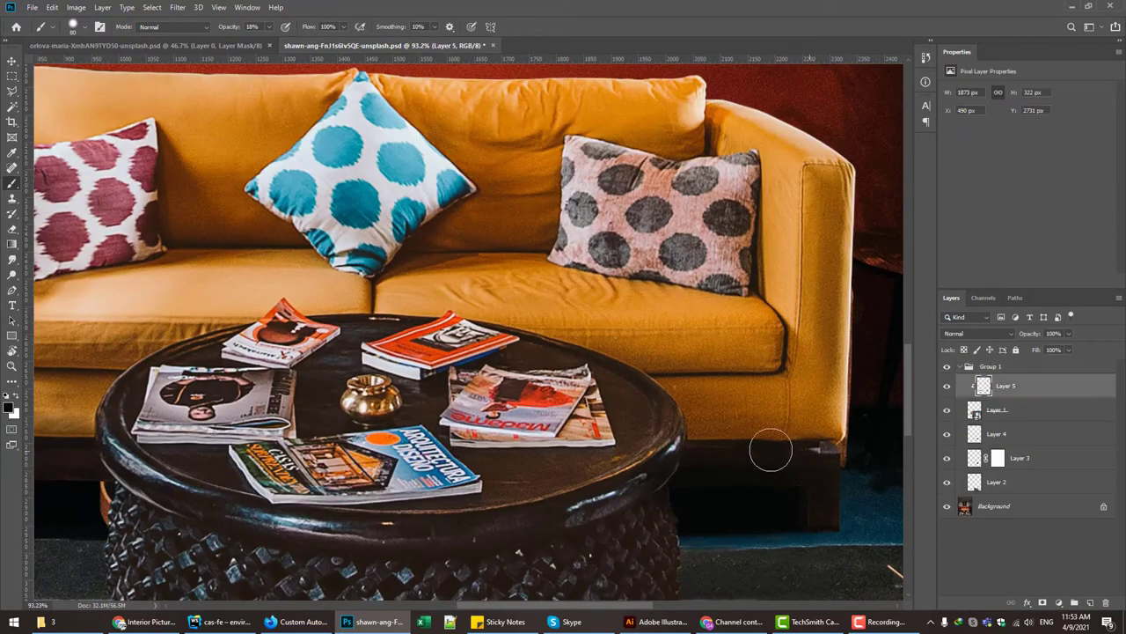
scroll(660, 428, "left", 3)
scroll(660, 427, "right", 3)
Step: Brush extra dark shadow onto the sofa base beneath the cushion
right_click(739, 423)
key("Escape")
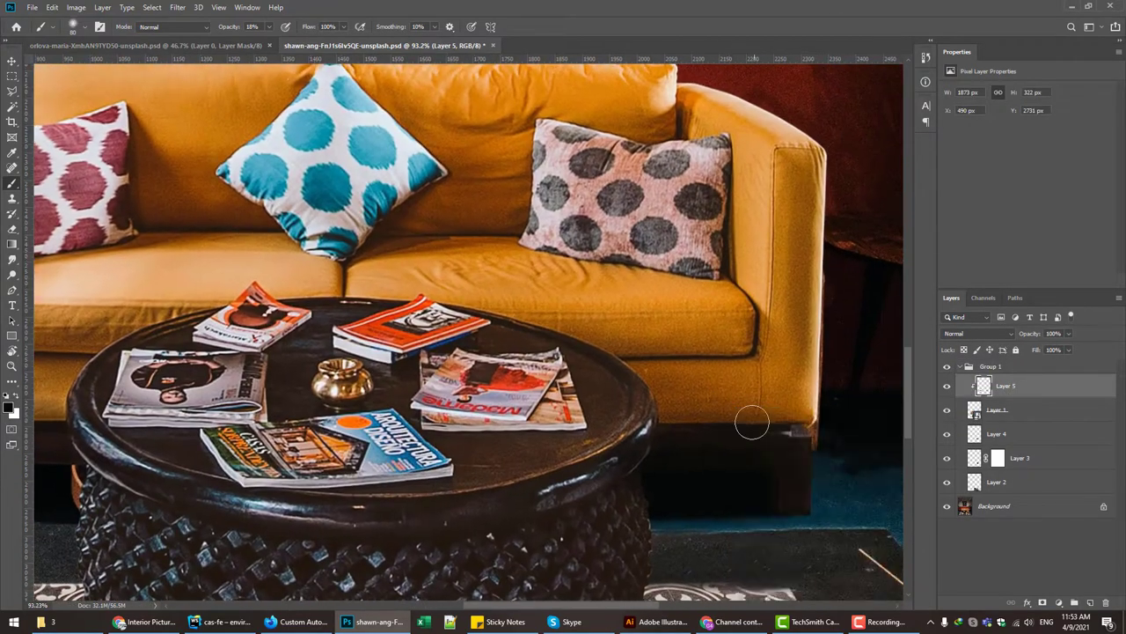
scroll(572, 413, "left", 5)
left_click_drag(486, 431, 402, 483)
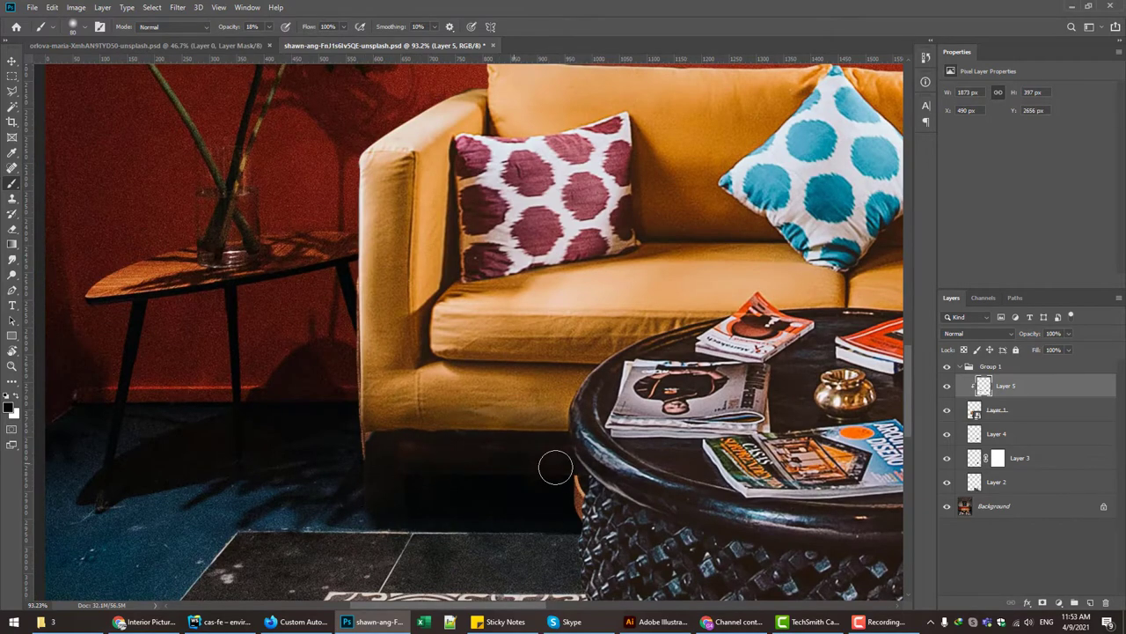
scroll(555, 467, "right", 5)
scroll(654, 455, "right", 2)
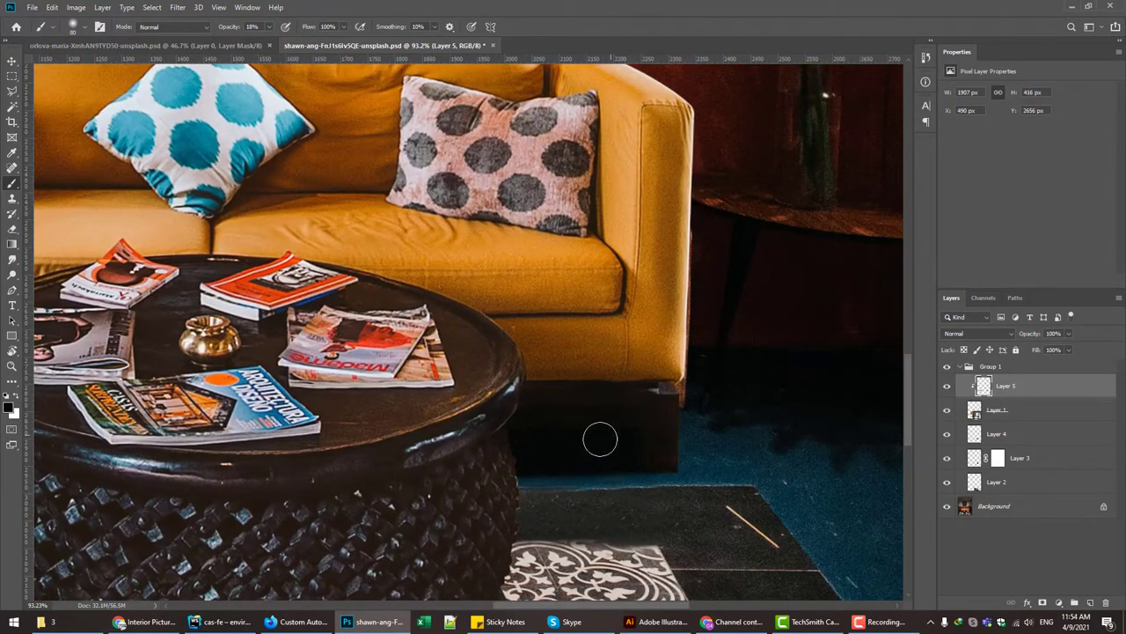
scroll(598, 440, "down", 2)
scroll(468, 402, "left", 3)
scroll(467, 402, "down", 3)
scroll(143, 305, "down", 2)
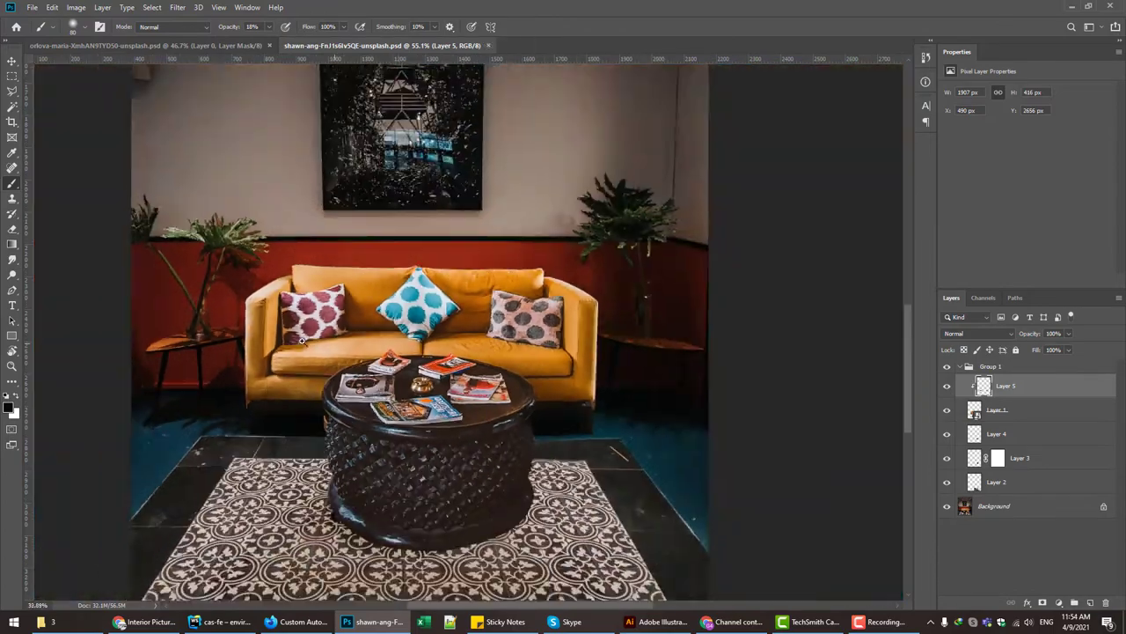
scroll(616, 396, "up", 2)
scroll(840, 387, "up", 1)
Step: Inspect the sofa cut-out's mask, then toggle Group 1 to compare the table base
key("ctrl+Tab")
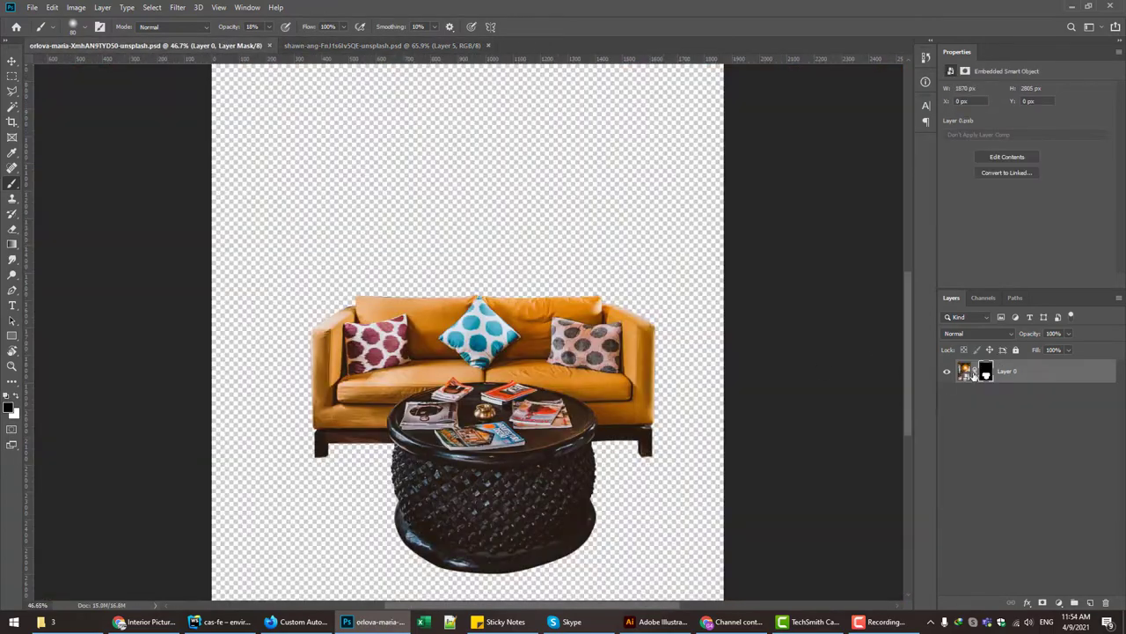
left_click(985, 370, "shift")
key("ctrl+Tab")
left_click(946, 366)
left_click(946, 369)
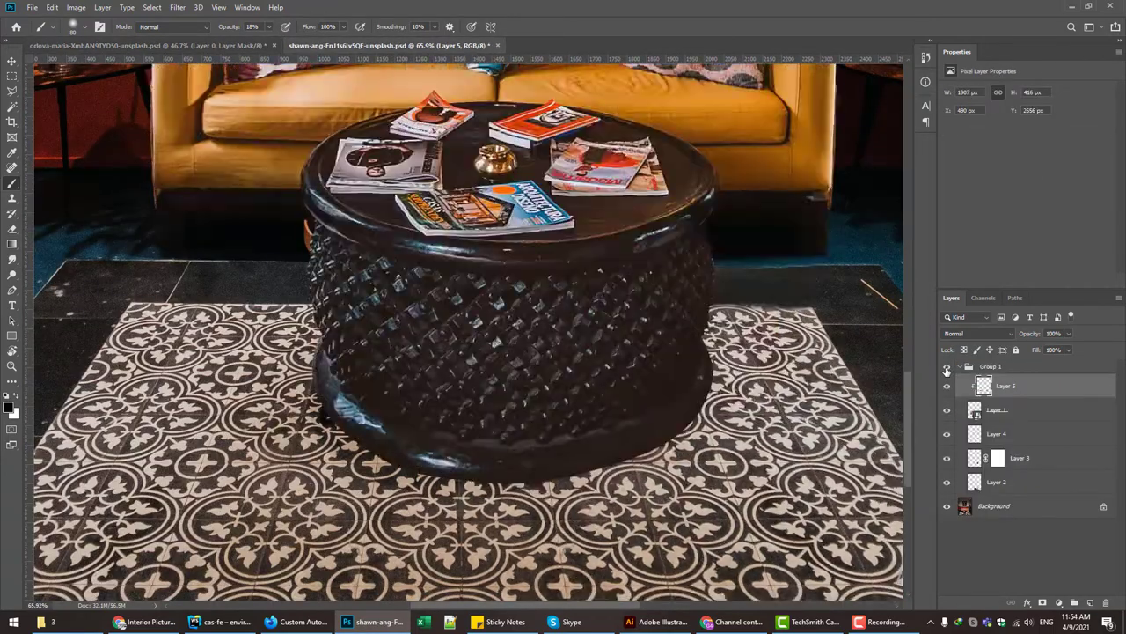
left_click(947, 369)
left_click(947, 371)
Step: Clone Stamp on Layer 4 to retouch the drum table's base over the tiled rug
key("s")
scroll(466, 440, "up", 3)
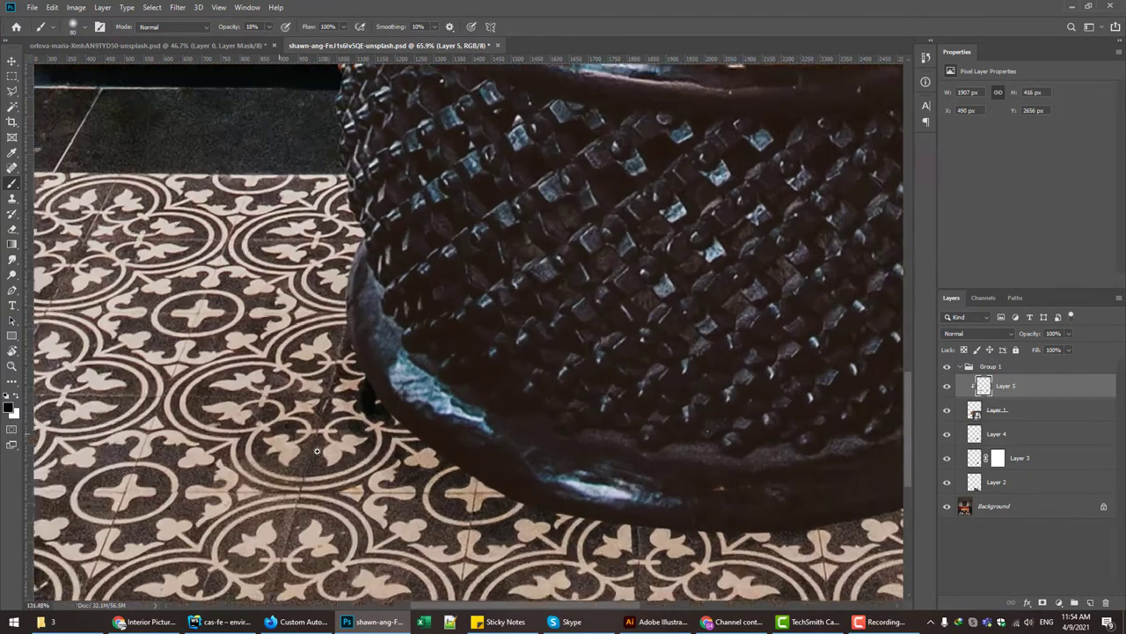
scroll(467, 440, "up", 2)
scroll(467, 440, "up", 2)
left_click(997, 435)
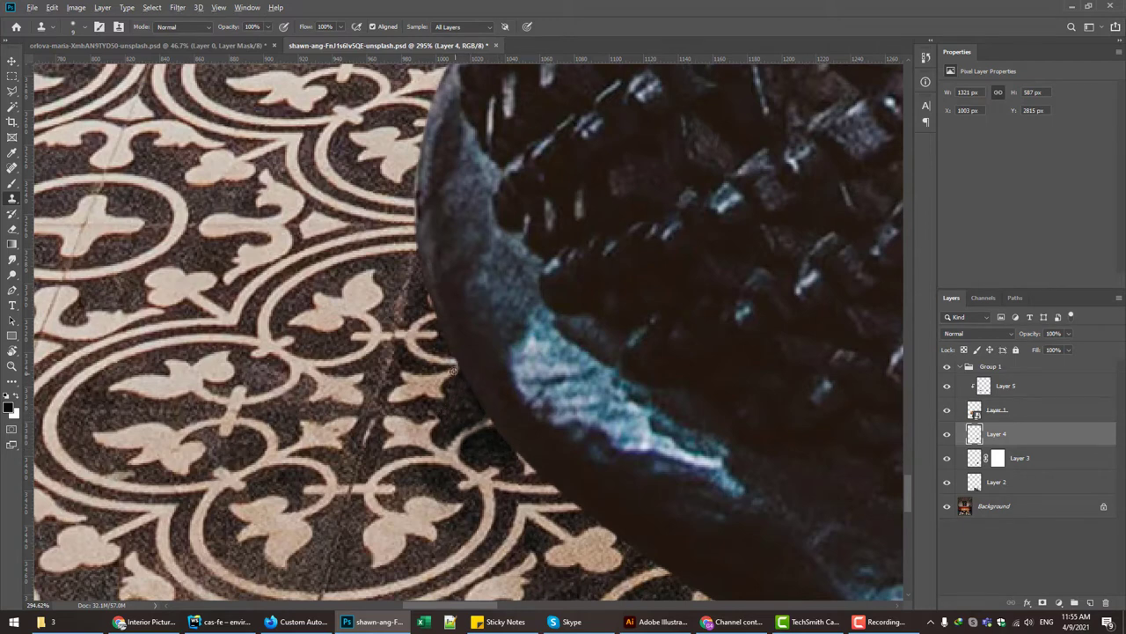
scroll(457, 360, "down", 2)
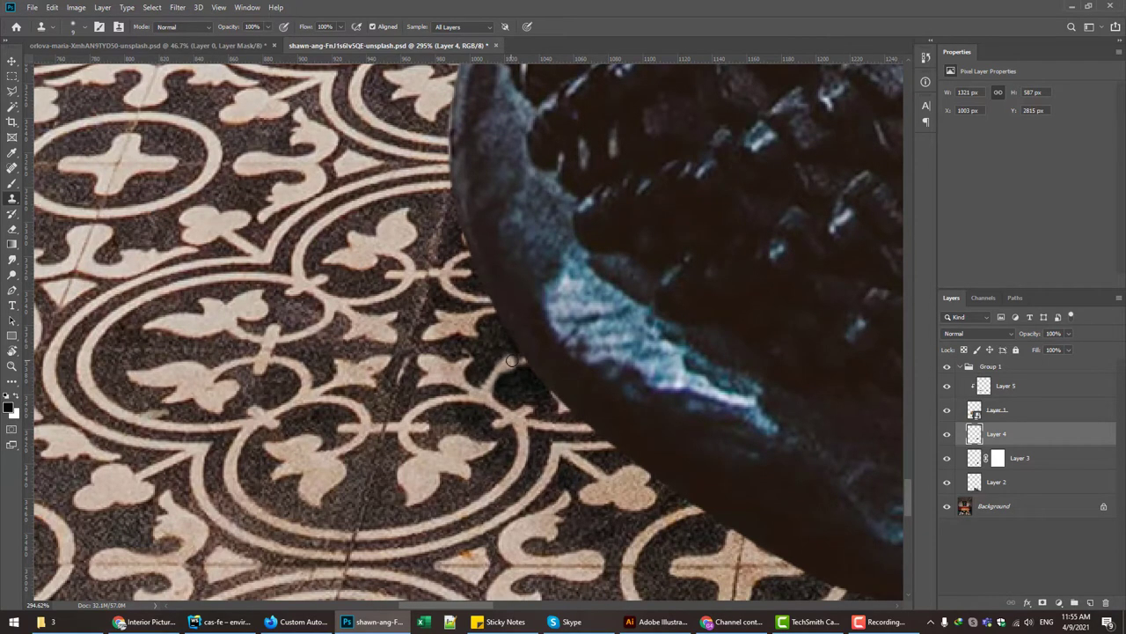
scroll(519, 357, "down", 5)
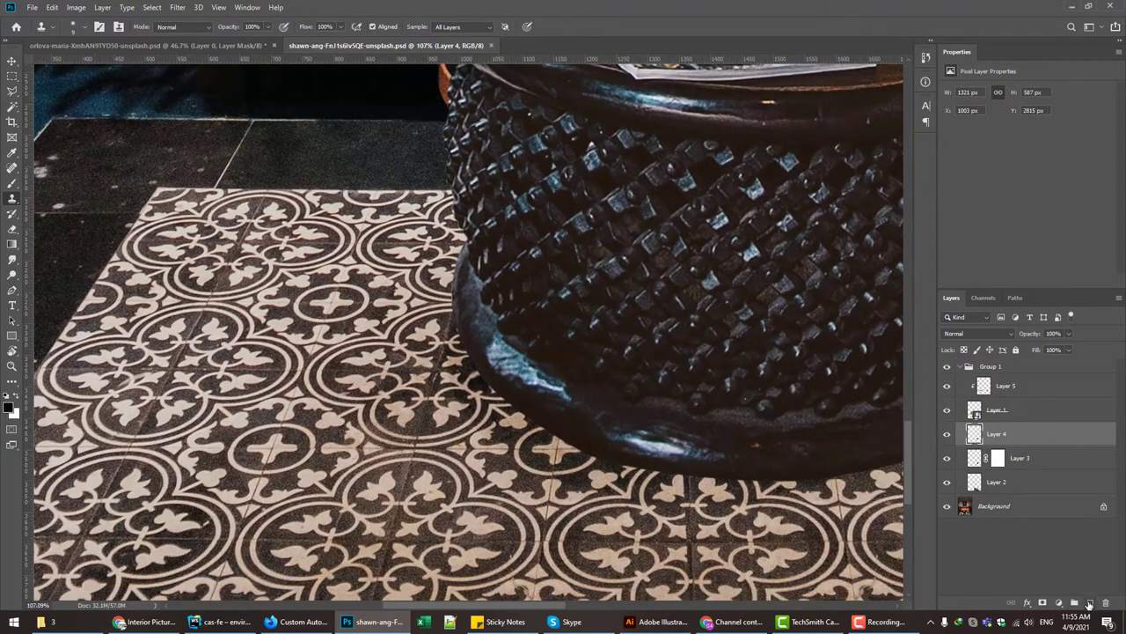
Step: On a new Layer 6, brush dark shadow along the table's lower rim
left_click(1090, 604)
key("b")
scroll(508, 387, "up", 3)
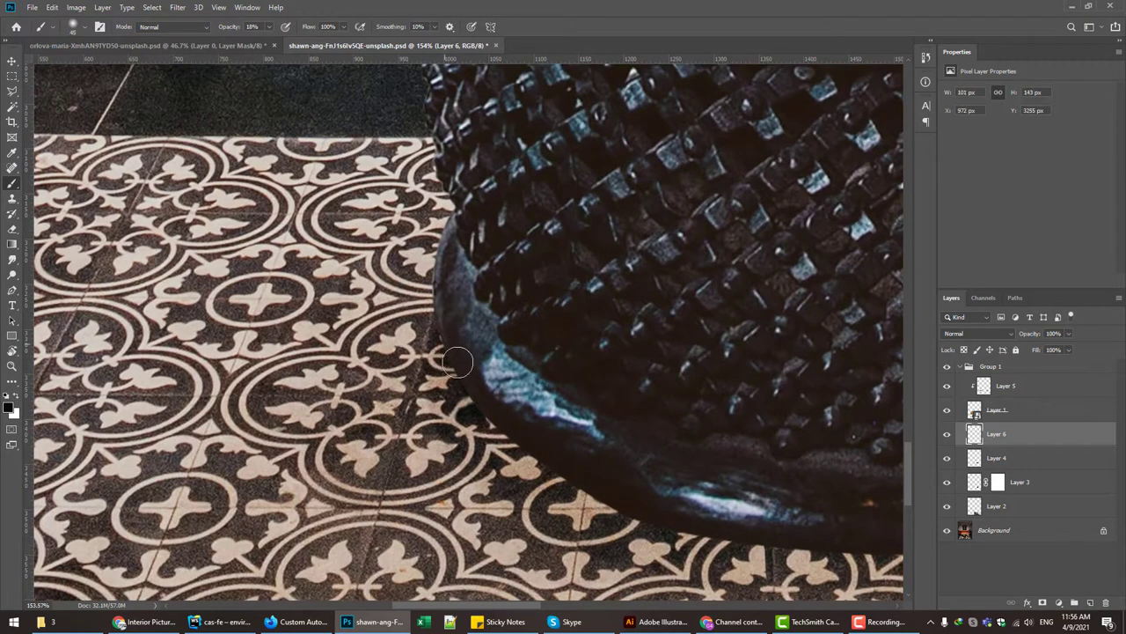
left_click_drag(457, 366, 690, 520)
mouse_move(450, 297)
left_mouse_down()
mouse_move(674, 519)
mouse_move(822, 533)
mouse_move(611, 483)
left_mouse_up()
mouse_move(683, 463)
left_mouse_down()
mouse_move(807, 440)
mouse_move(460, 520)
mouse_move(586, 480)
mouse_move(666, 427)
mouse_move(727, 319)
left_mouse_up()
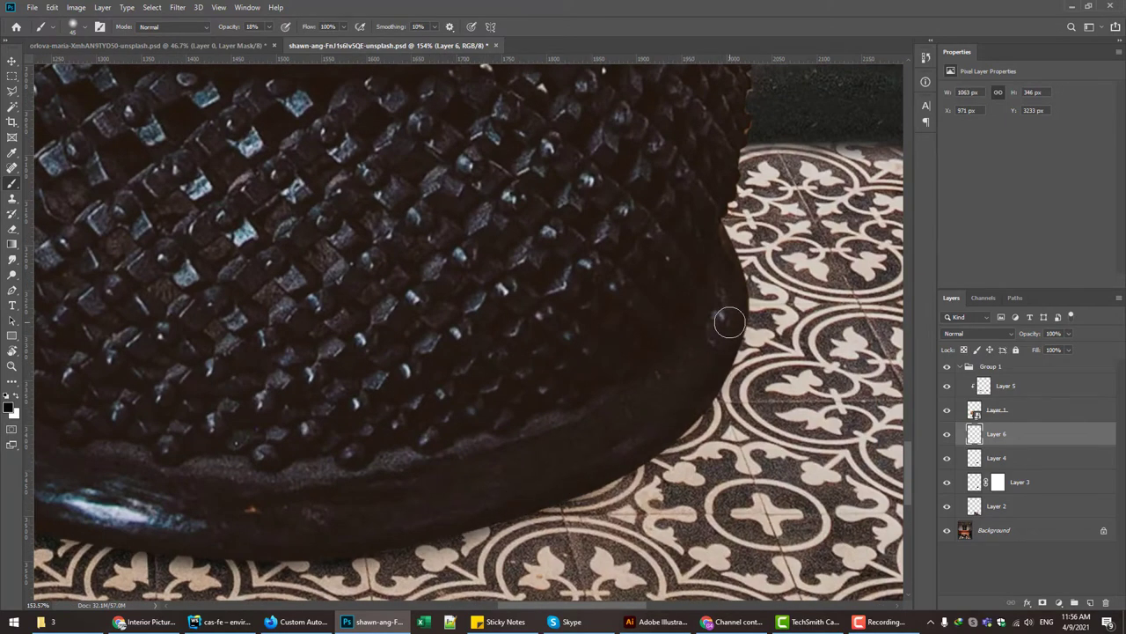
key("ctrl+0")
Step: Try a Color Balance adjustment above Layer 5, then delete it
scroll(419, 380, "down", 2)
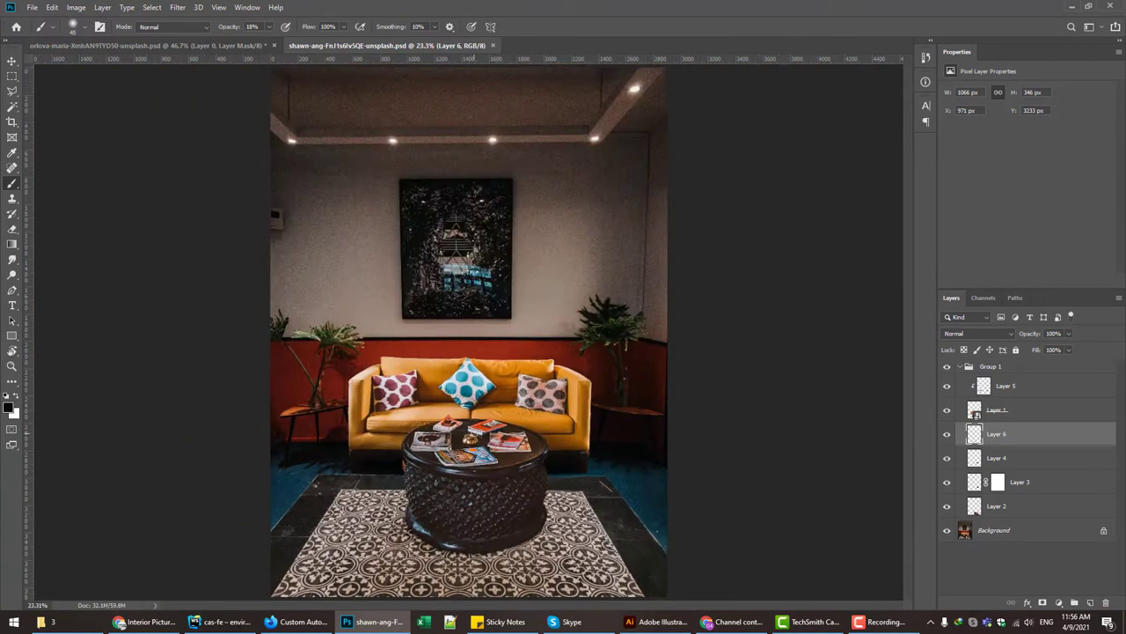
scroll(420, 380, "up", 4)
left_click(947, 367)
left_click(947, 367)
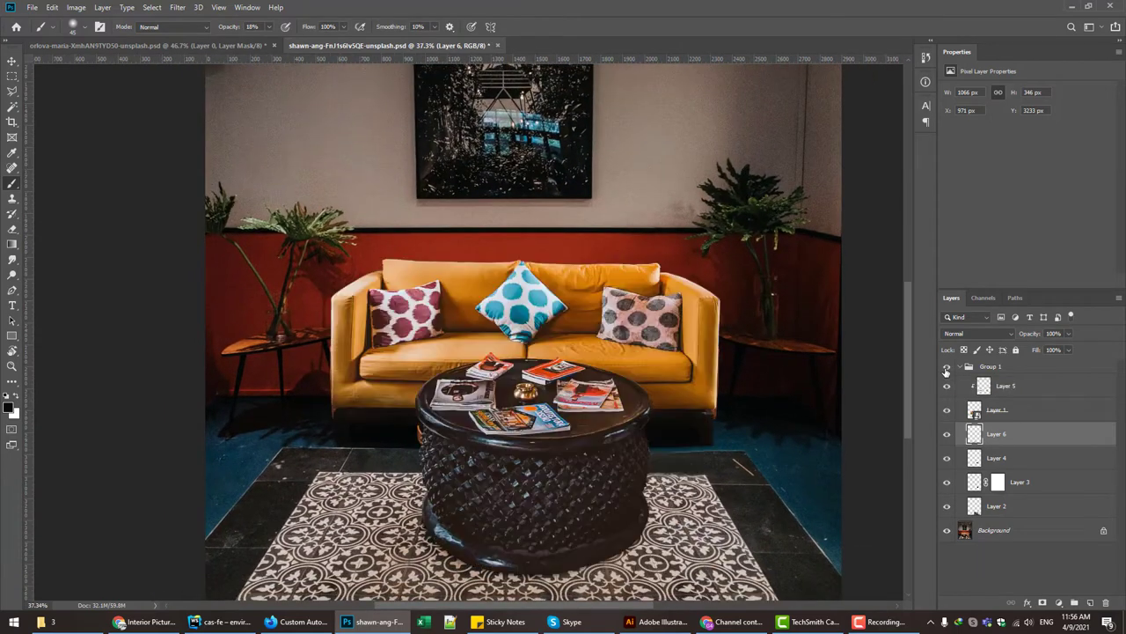
left_click(1006, 386)
left_click(1059, 603)
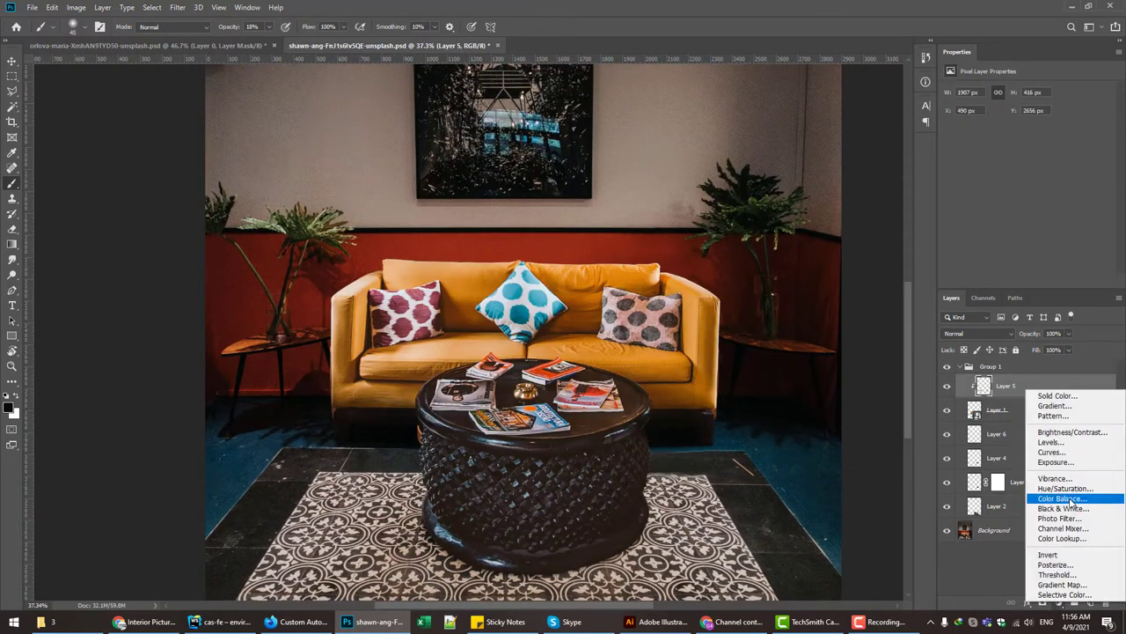
left_click(1063, 498)
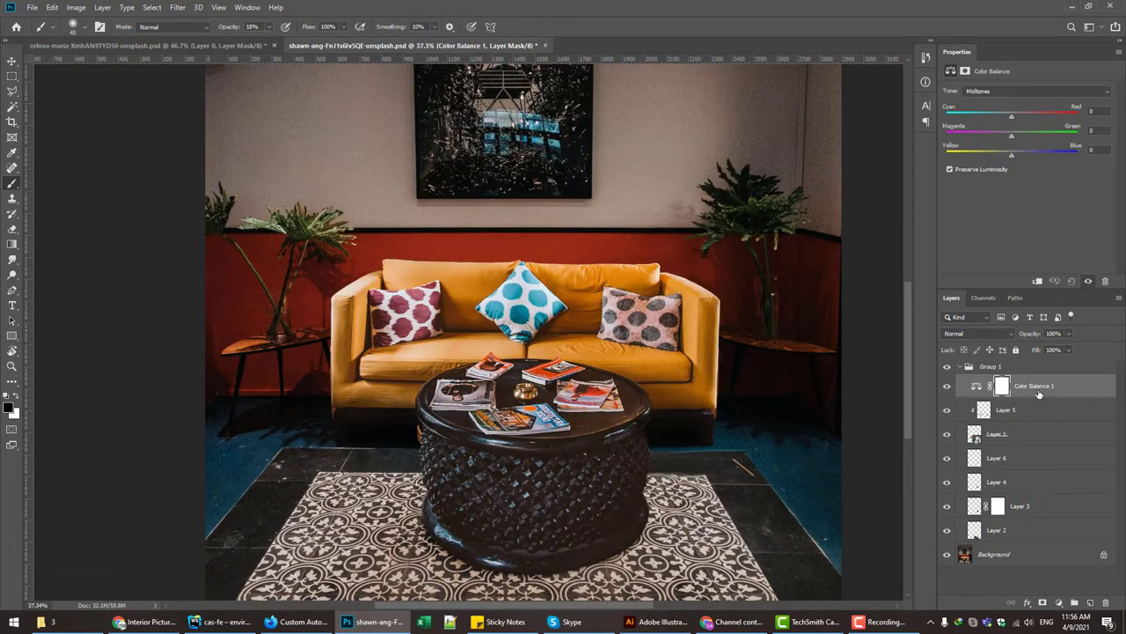
left_click(1017, 91)
left_click(1016, 98)
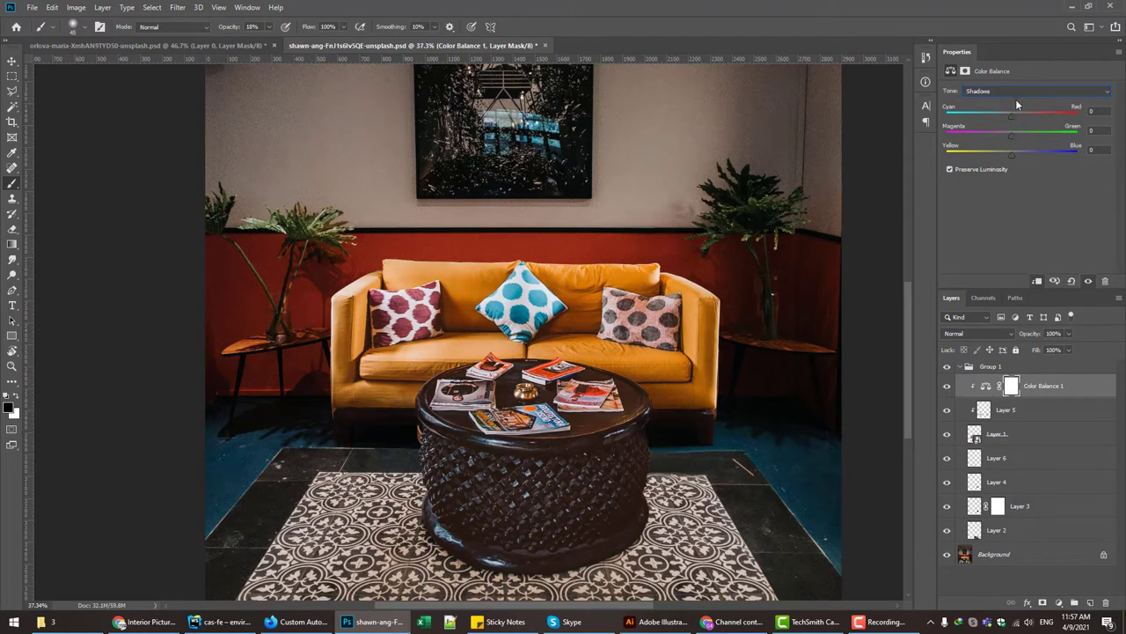
key("Delete")
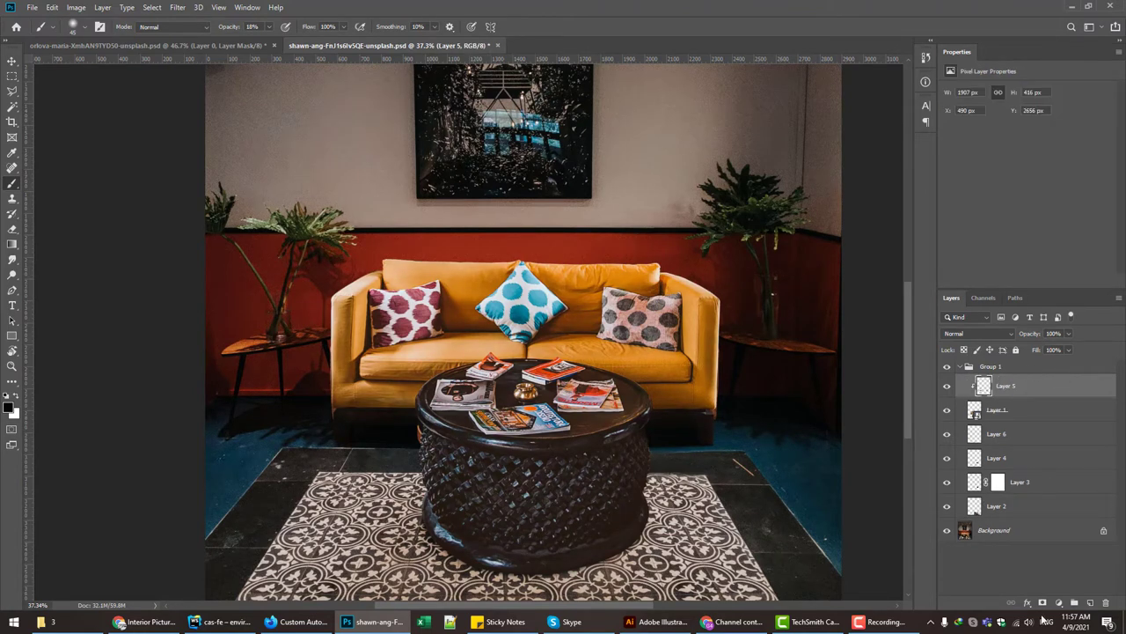
Step: Add a clipped Hue/Saturation: nudge Yellows hue, Magentas saturation -36
left_click(1059, 602)
left_click(1063, 484)
left_click(1020, 106)
left_click(1024, 135)
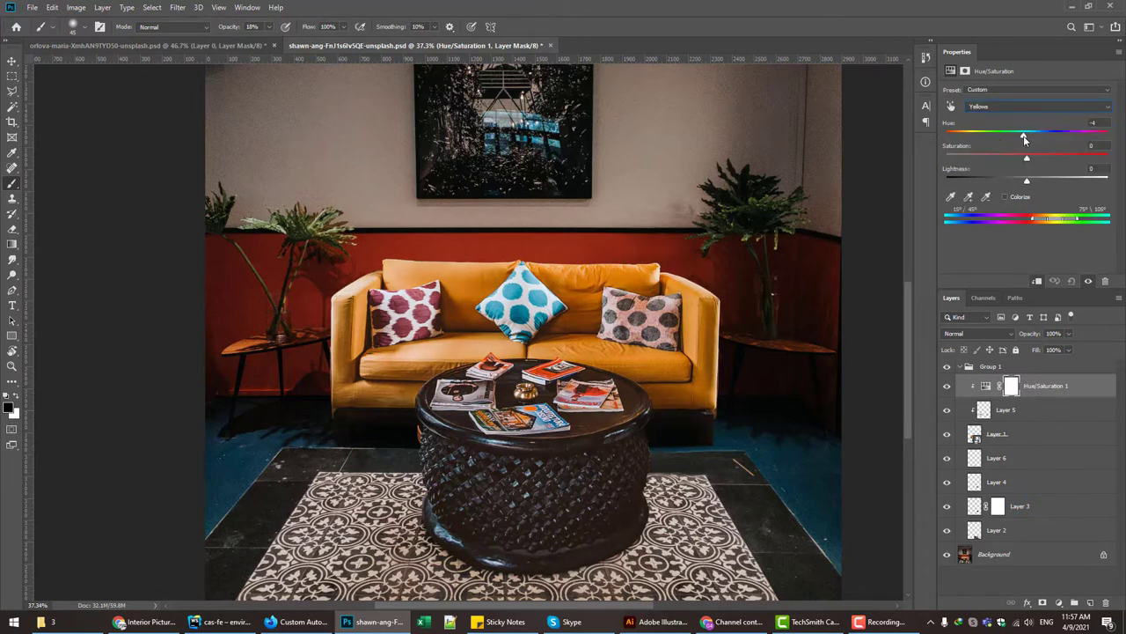
left_click_drag(1023, 135, 998, 158)
left_click(1020, 106)
left_click(998, 154)
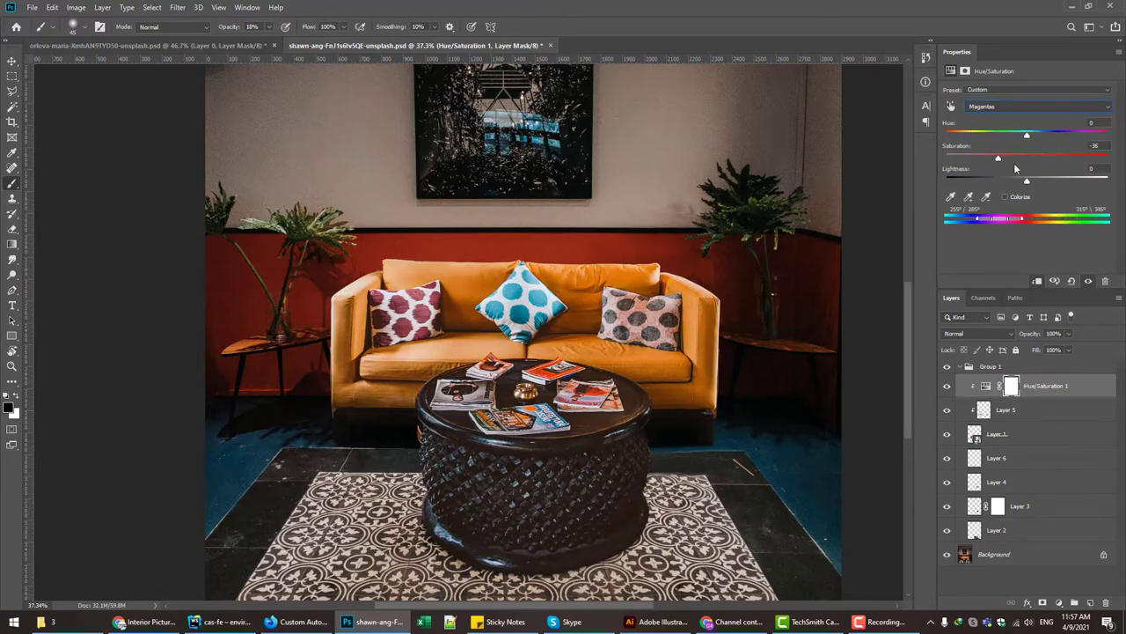
Step: On Layer 6, clone extra dark shadow beneath the table from its base
scroll(387, 453, "up", 5, "alt")
scroll(413, 422, "up", 3, "alt")
left_click(1004, 410)
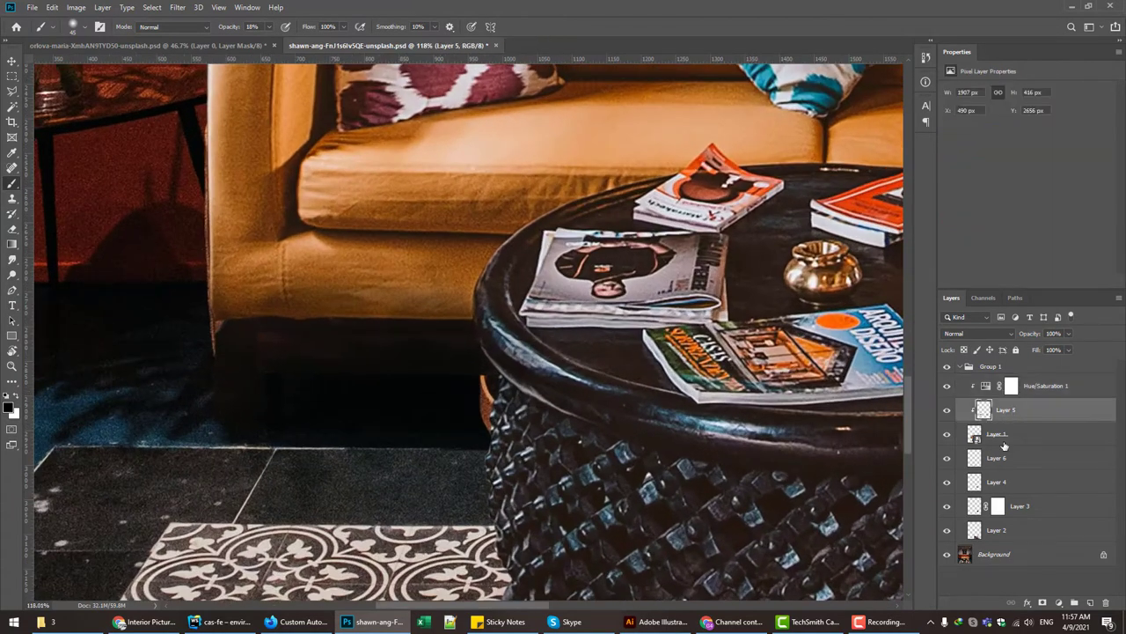
left_click(968, 458)
key("s")
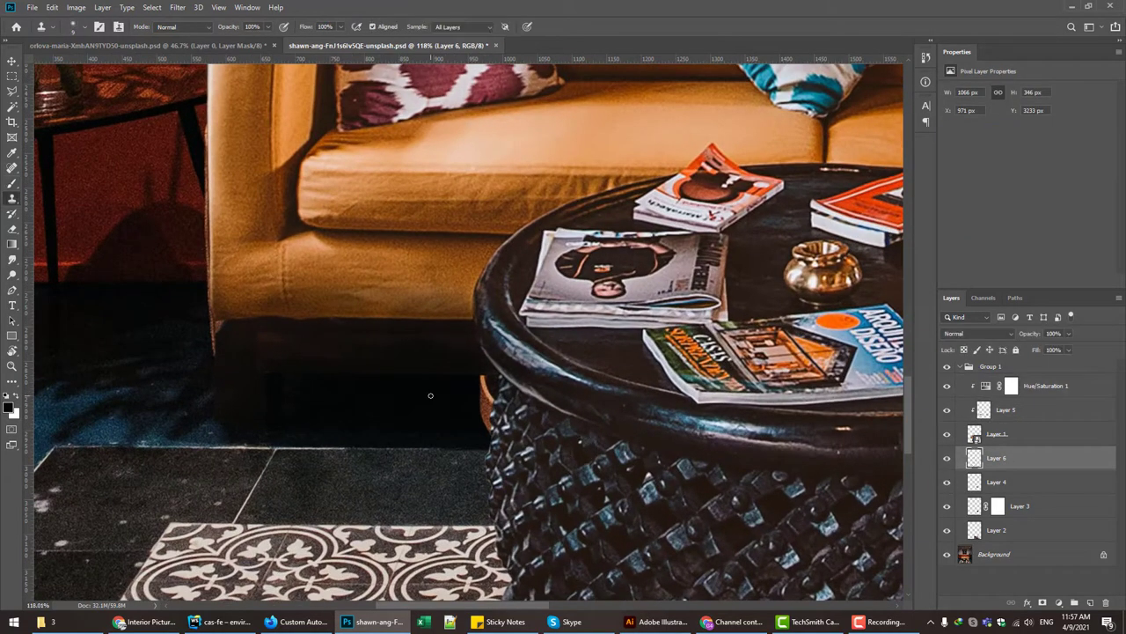
left_click(452, 418, "alt")
left_click_drag(481, 426, 478, 384)
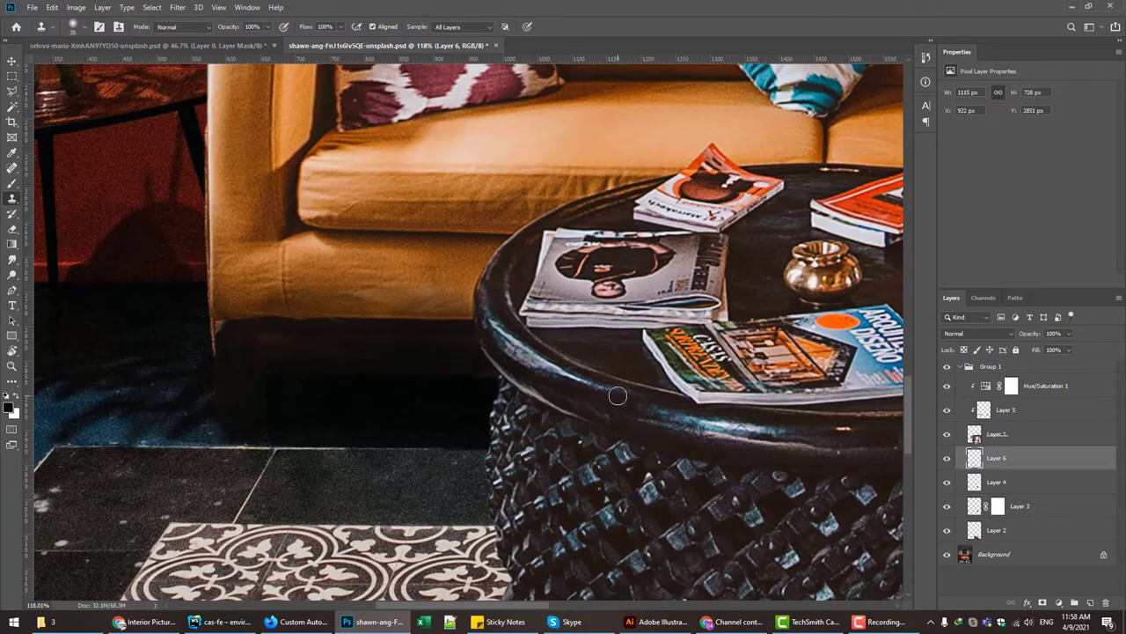
Step: Apply Add Noise to Layer 1 as a smart filter: 12.98%, Uniform
scroll(572, 412, "down", 5, "alt")
scroll(527, 428, "down", 2)
scroll(519, 264, "up", 3)
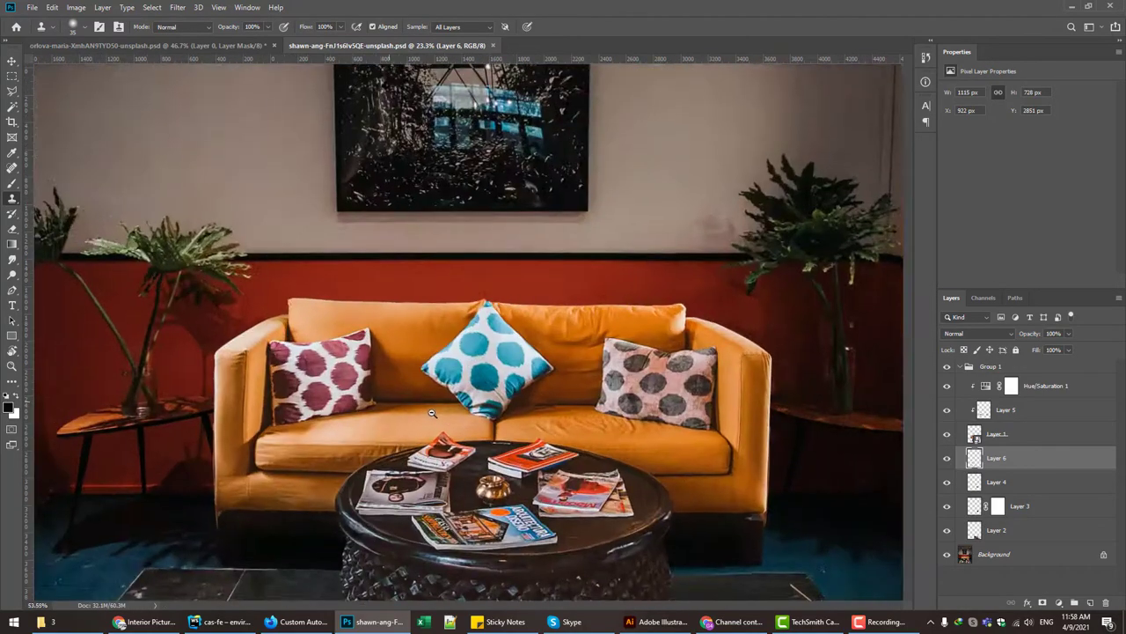
scroll(520, 264, "up", 2)
left_click(1021, 433)
left_click(178, 7)
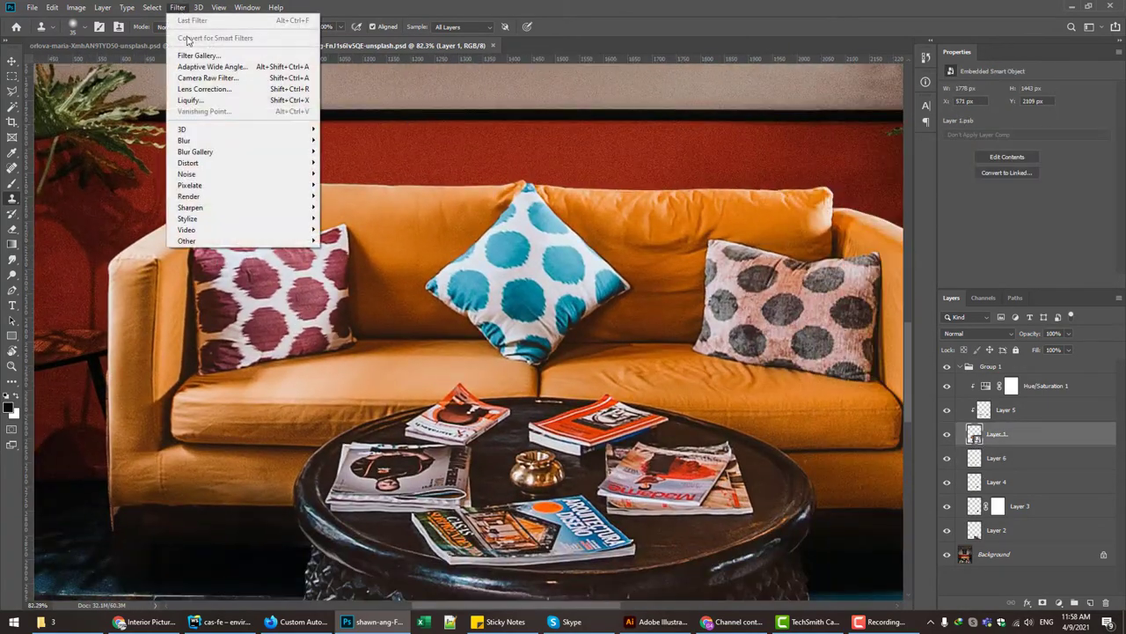
left_click(352, 174)
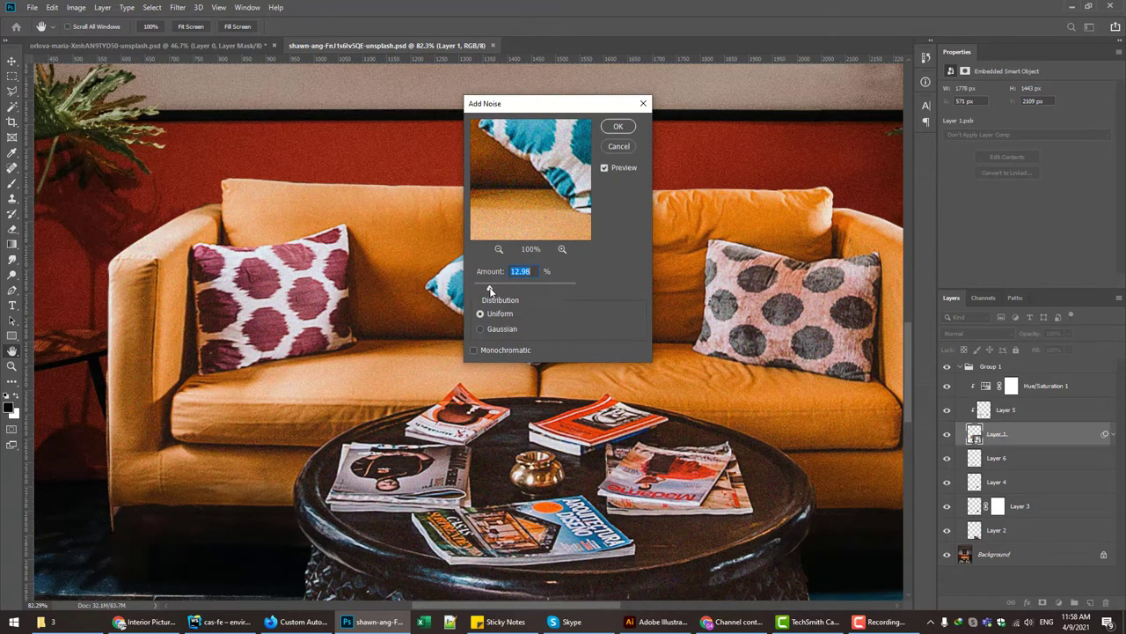
left_click(479, 329)
left_click(480, 314)
left_click(617, 126)
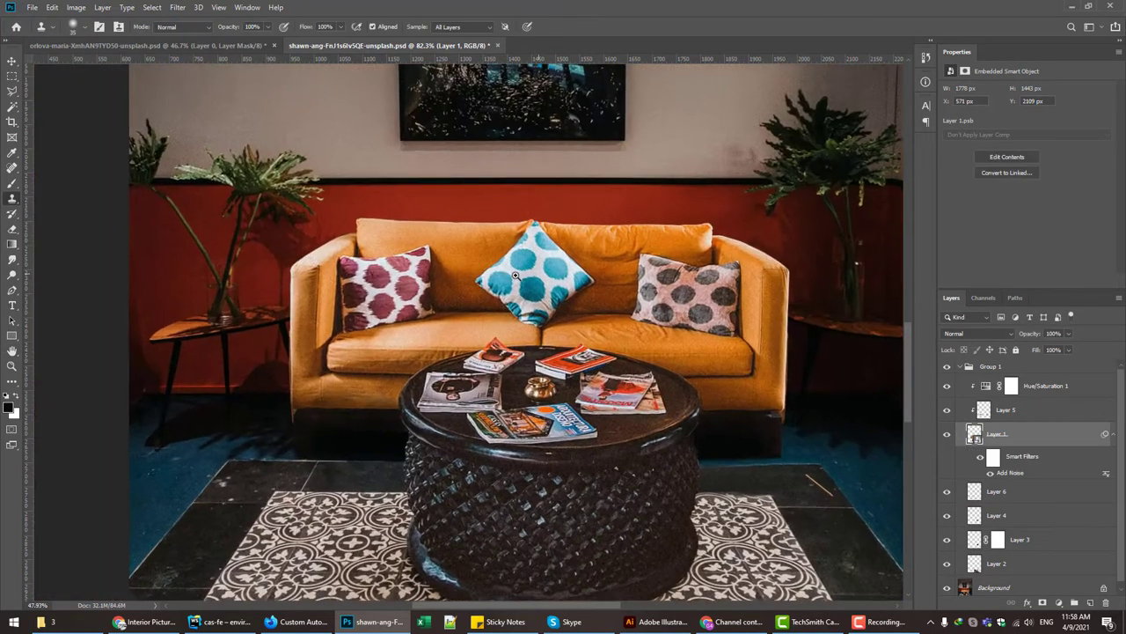
Step: Toggle Group 1 to compare the grain with the original, then fit the image on screen
scroll(522, 317, "down", 2)
scroll(521, 317, "down", 2)
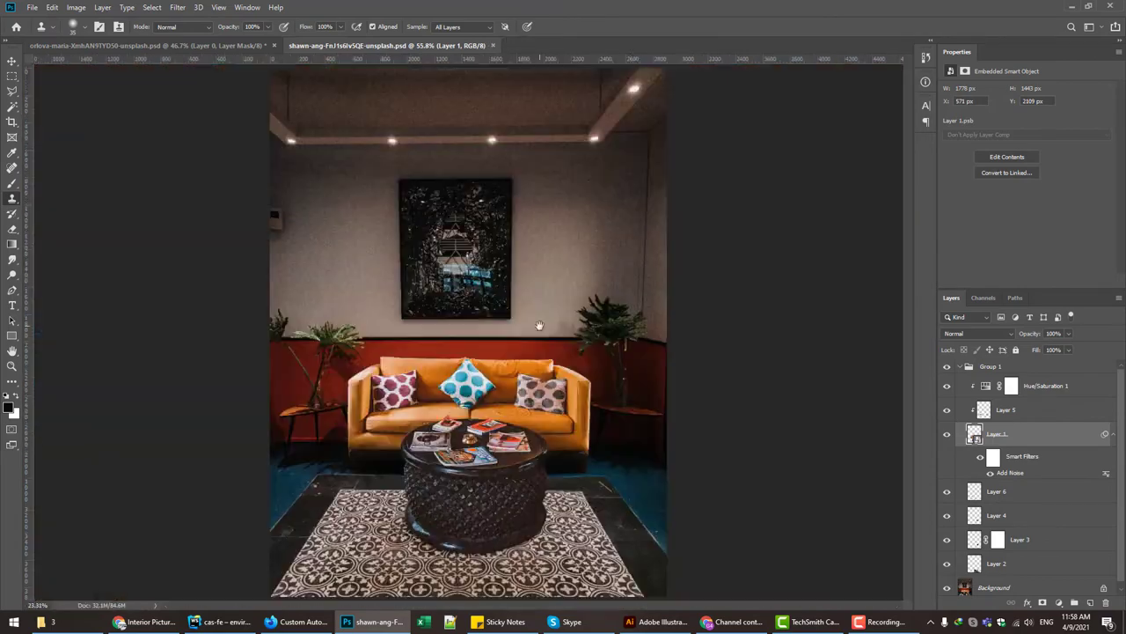
left_click(947, 366)
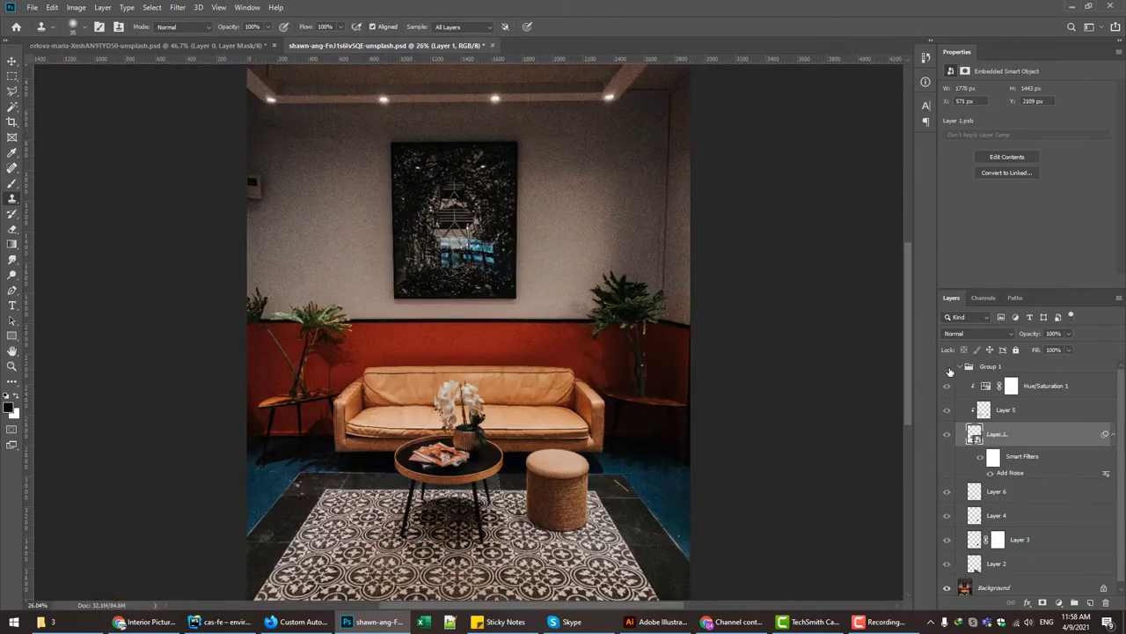
left_click(947, 366)
key("ctrl+0")
Step: Add a Gradient Map above Group 1 with its dark stop set to deep red
left_click(1035, 368)
left_click(960, 366)
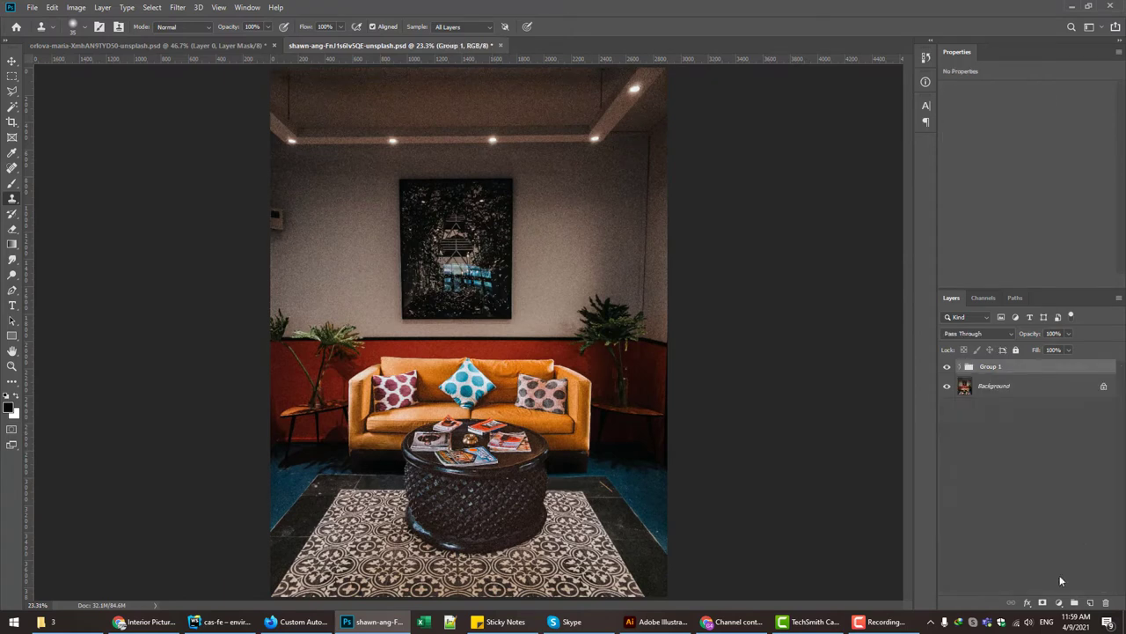
left_click(1059, 602)
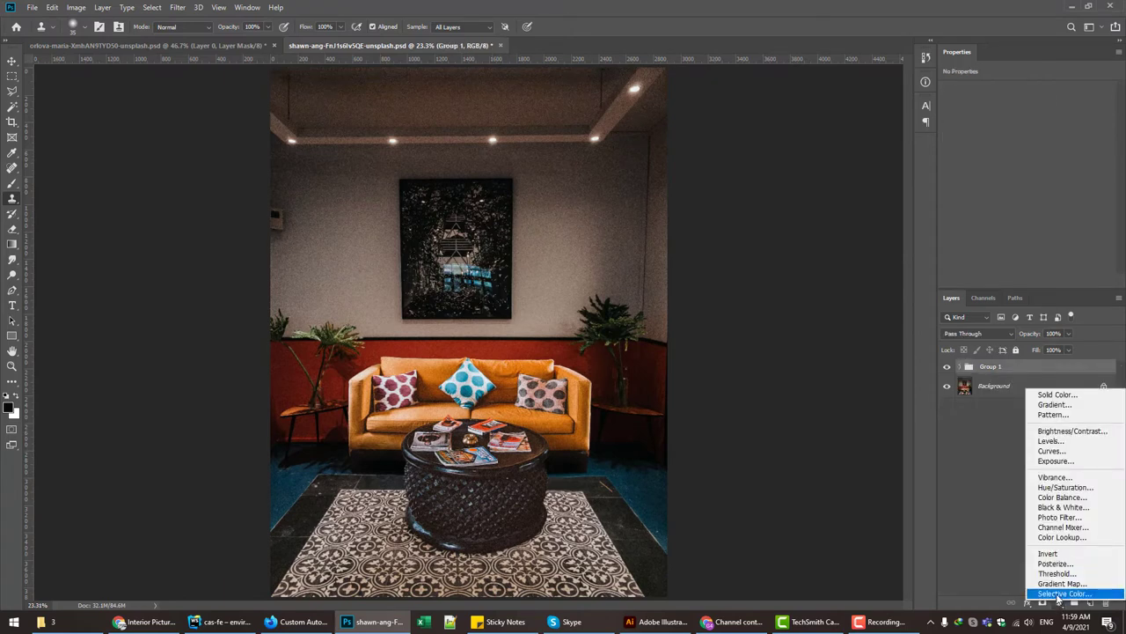
left_click(1063, 583)
left_click(1021, 93)
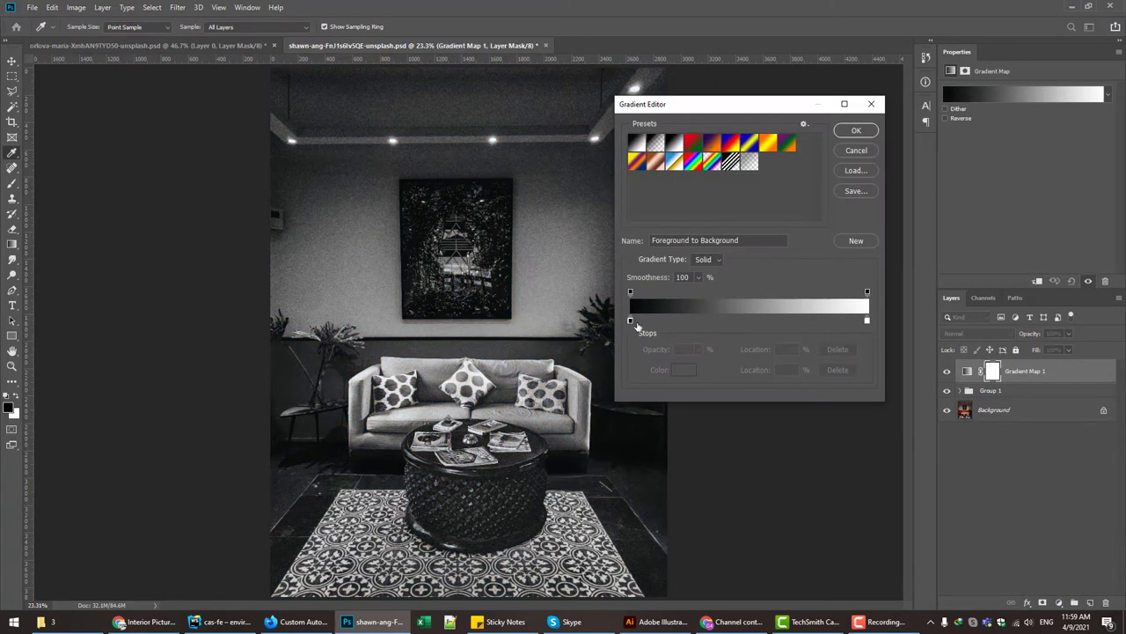
double_click(630, 320)
left_click_drag(817, 399, 817, 444)
left_click(692, 444)
left_click(799, 419)
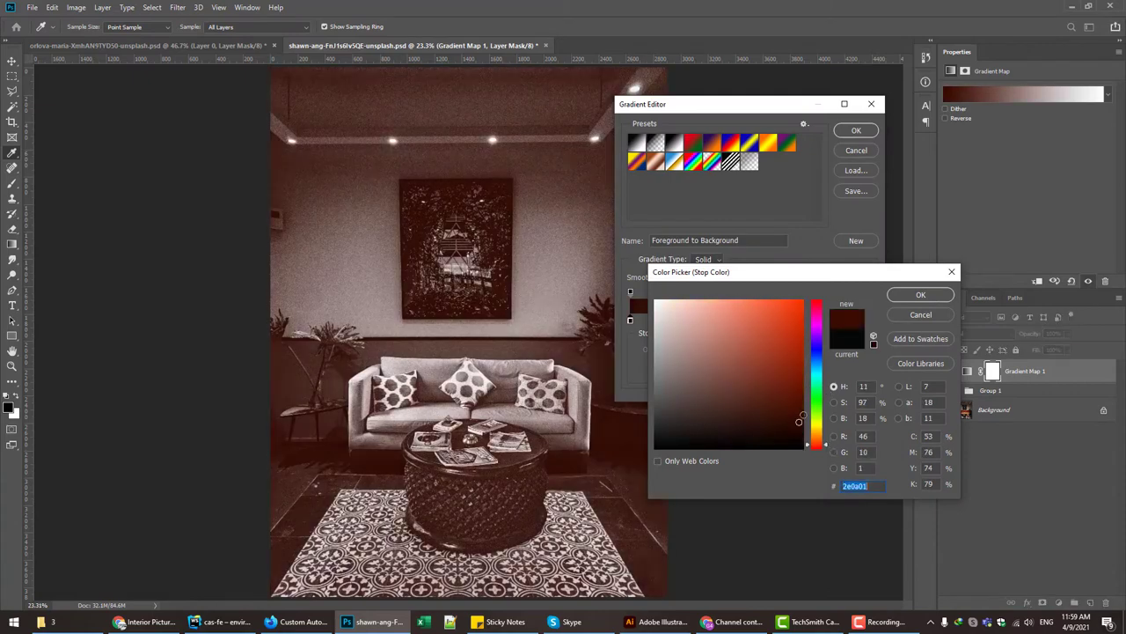
left_click(920, 295)
left_click(856, 130)
Step: Cycle the Gradient Map's blend modes, starting from Multiply, to compare looks
left_click(968, 333)
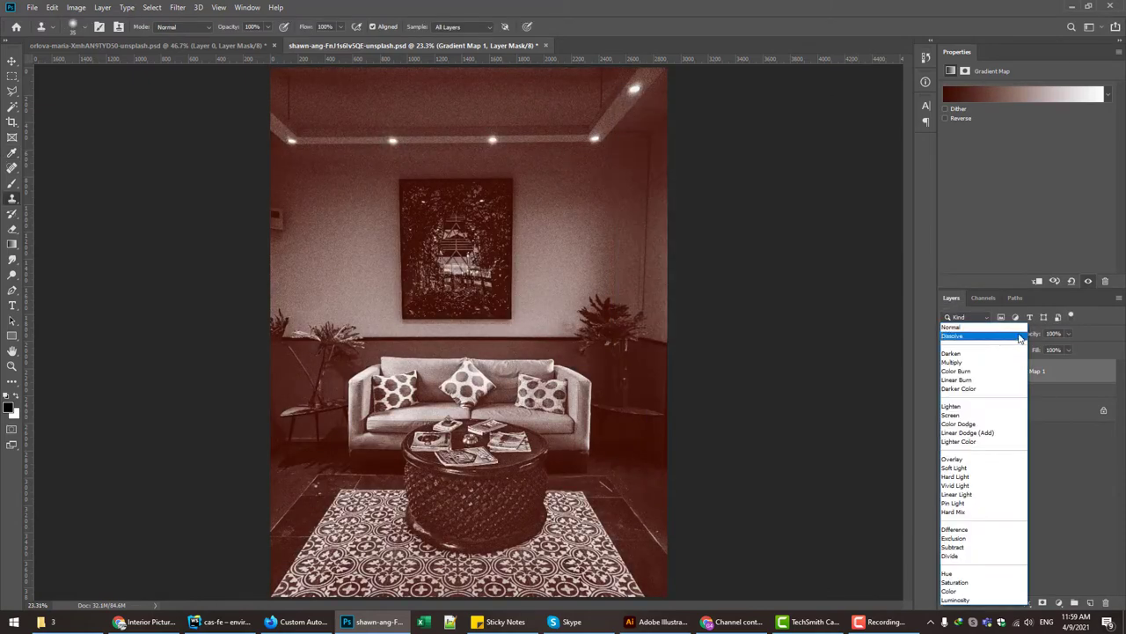
left_click(1014, 326)
key("Down")
key("Down")
key("Down")
key("Down")
key("Down")
key("Down")
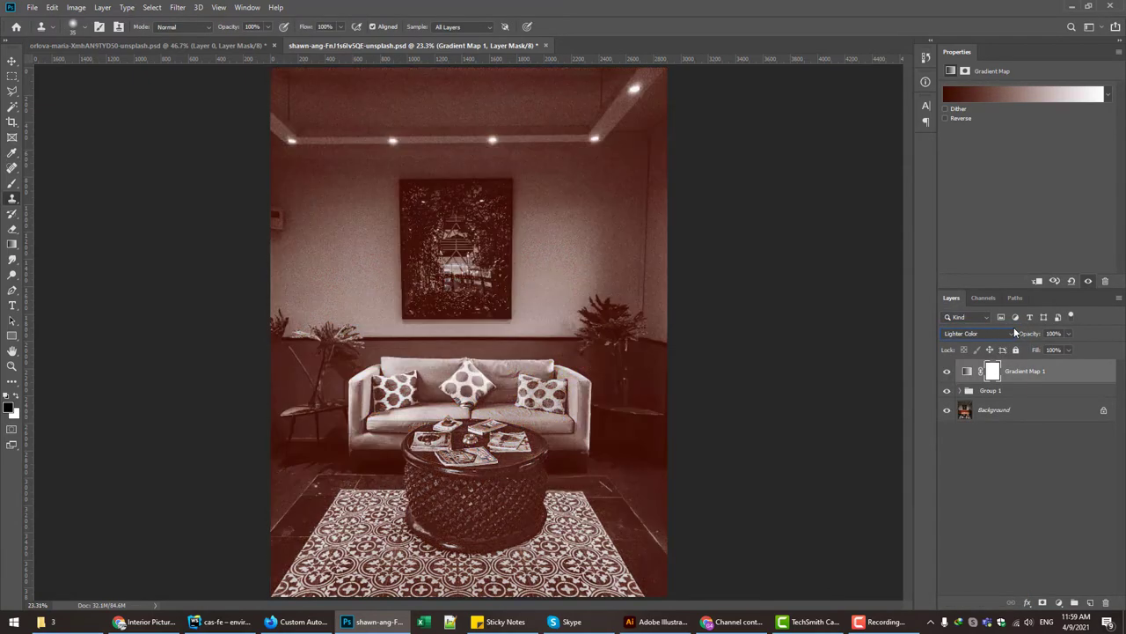
key("Down")
key("Down")
key("Down")
key("Down")
key("Down")
key("Down")
key("Down")
key("Down")
key("Down")
key("Down")
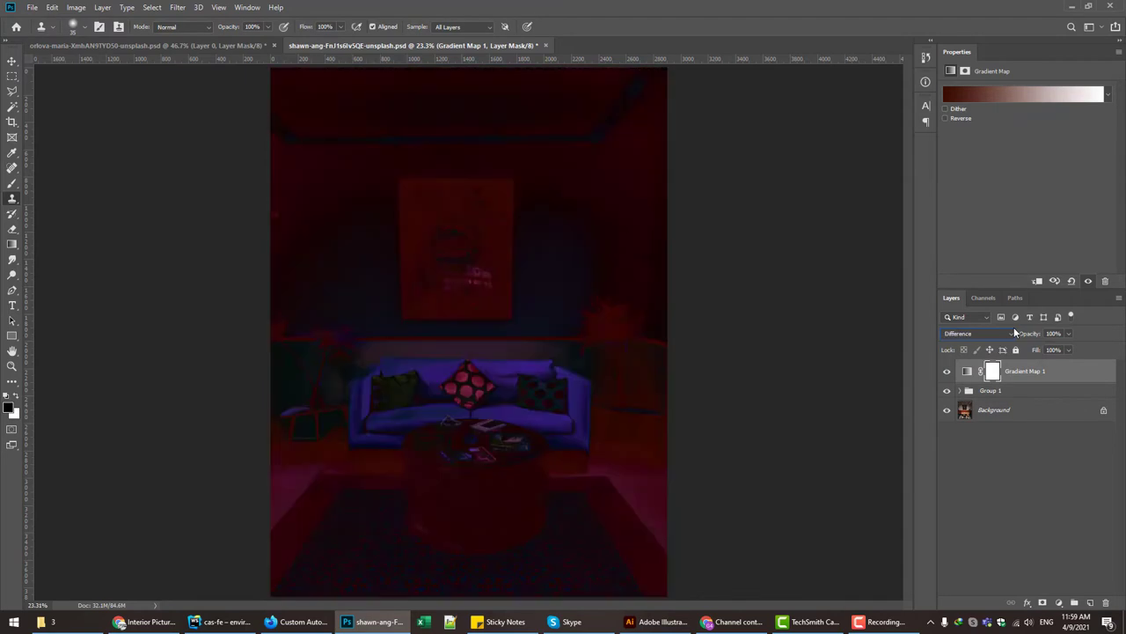
key("Down")
key("Down")
key("Down")
key("Down")
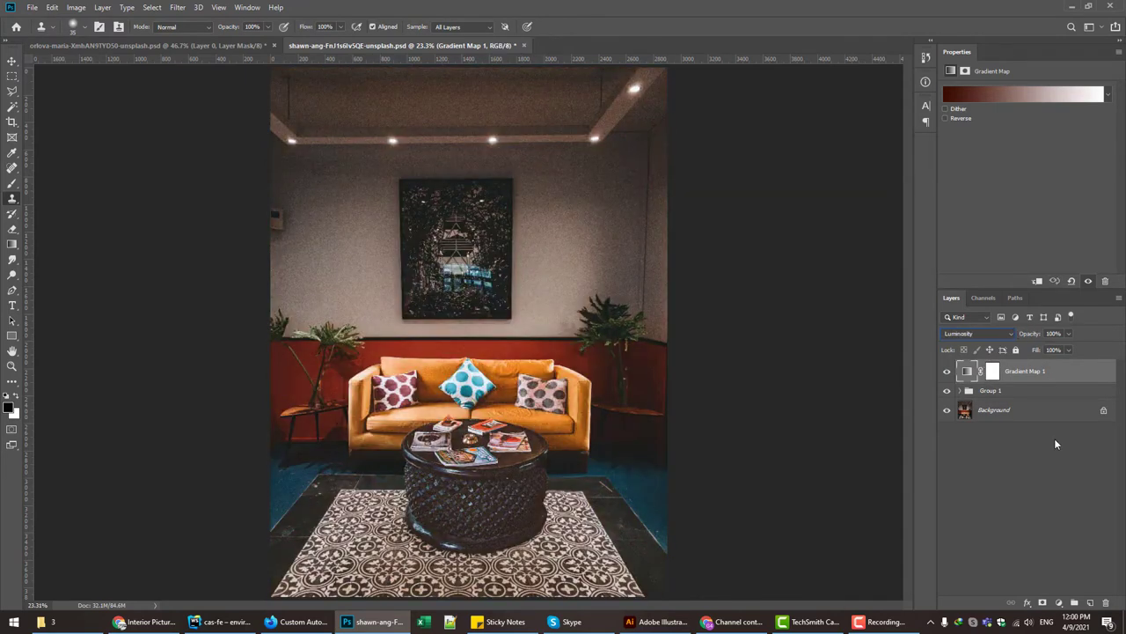
Step: Merge all visible layers into a new Layer 7 and convert it to a smart object
left_click(1027, 373)
key("ctrl+alt+shift+e")
right_click(1027, 373)
left_click(924, 273)
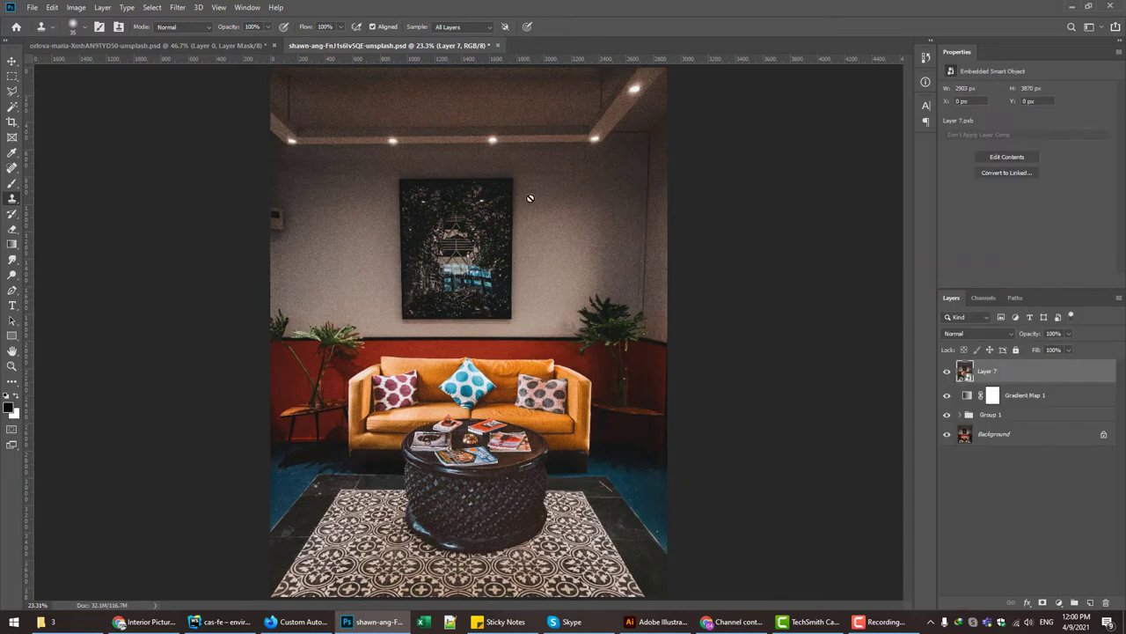
Step: Move Gradient Map 1 into Group 1, hide Layer 7, and toggle Group 1 to compare
left_click_drag(1025, 395, 990, 415)
left_click(960, 390)
left_click(947, 389)
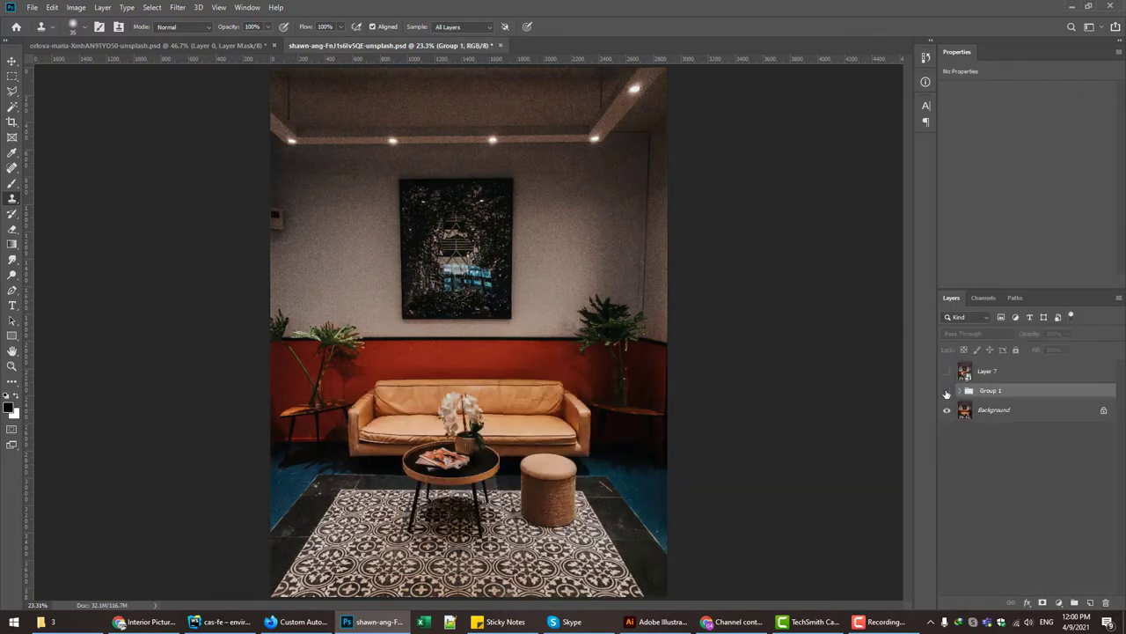
scroll(496, 423, "up", 3)
left_click(948, 391)
left_click(948, 390)
left_click(947, 391)
left_click(948, 390)
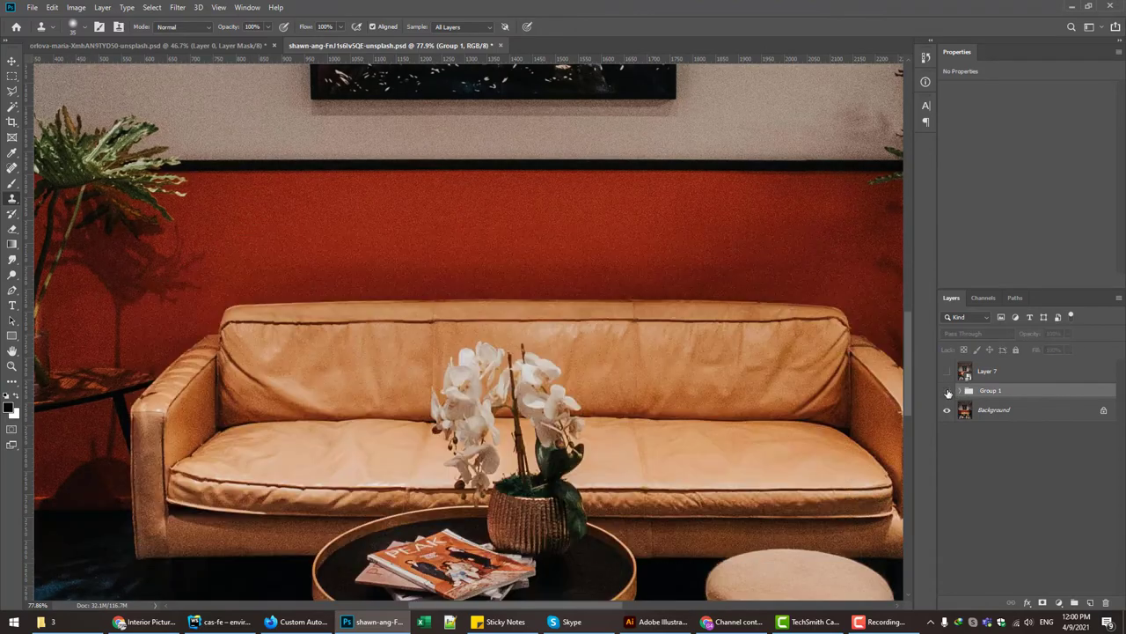
left_click(948, 390)
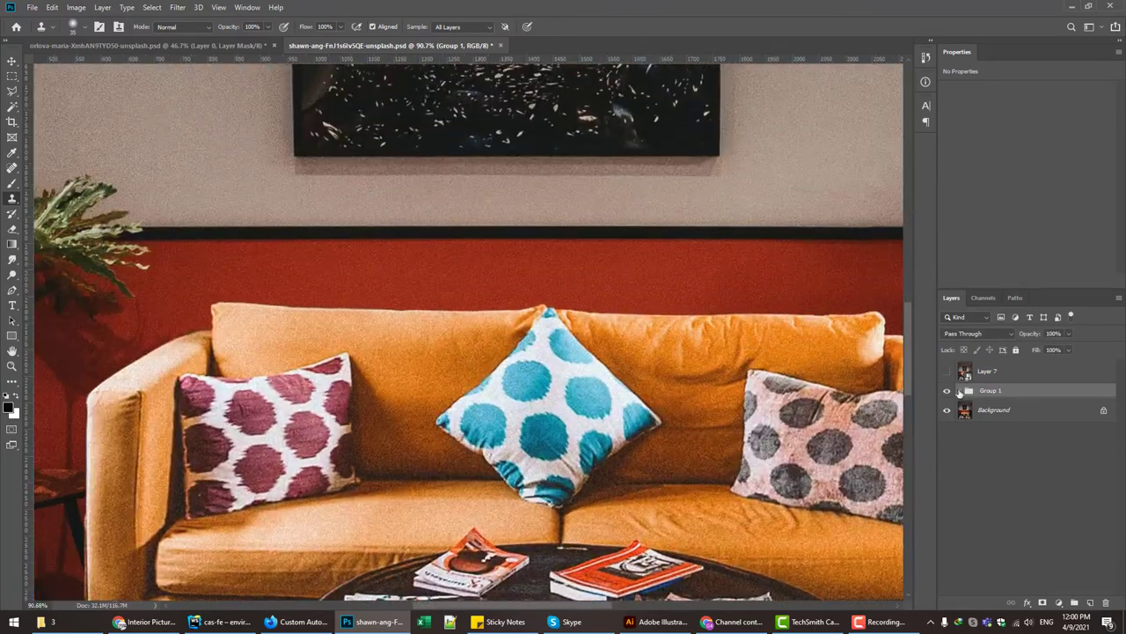
Step: Paint a faint 12%-opacity brush stroke along the sofa's top on Layer 8
left_click(960, 389)
left_click(999, 491)
key("b")
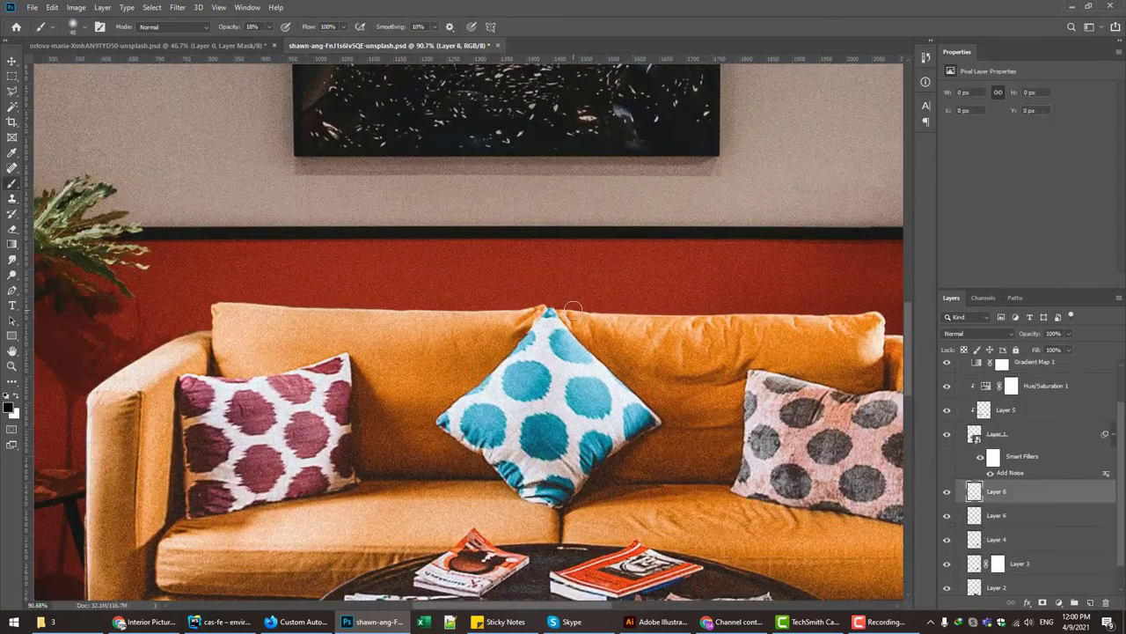
scroll(576, 303, "right", 2)
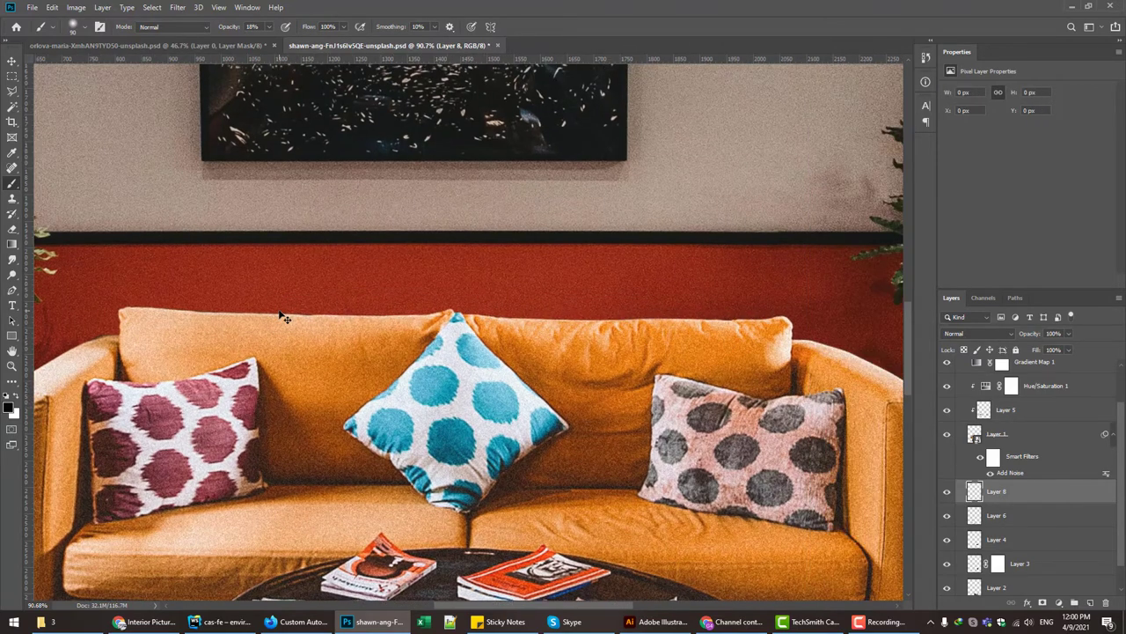
key("1")
key("2")
left_click_drag(135, 316, 645, 327)
Step: Add a new empty Layer 9 above Hue/Saturation 1
scroll(645, 327, "down", 3)
scroll(645, 328, "up", 2)
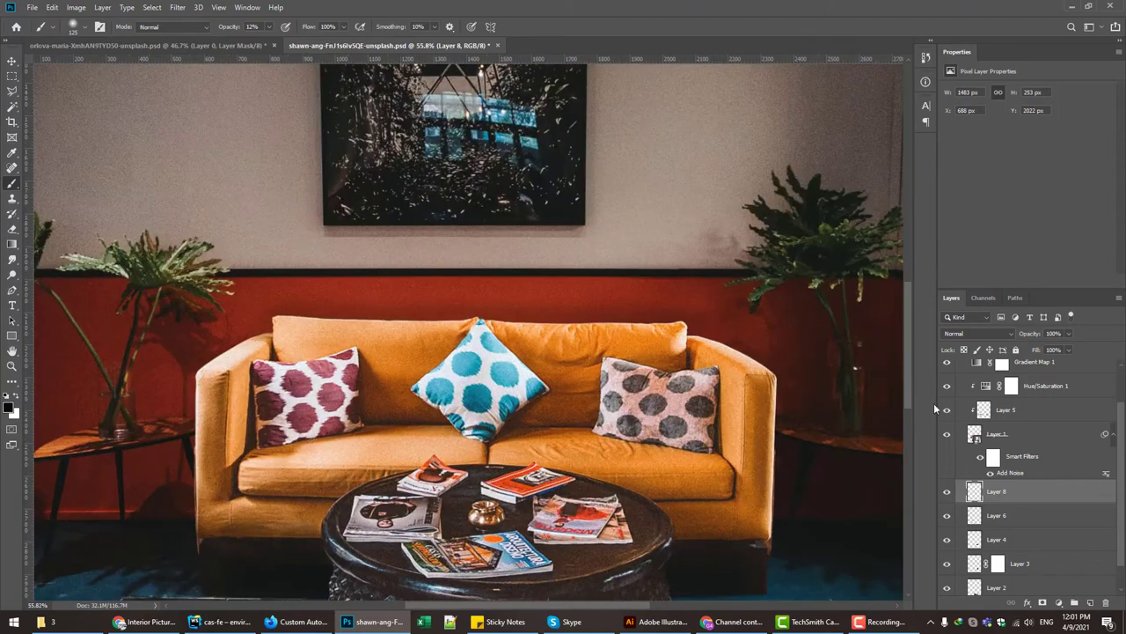
scroll(888, 510, "down", 1)
scroll(889, 511, "down", 2)
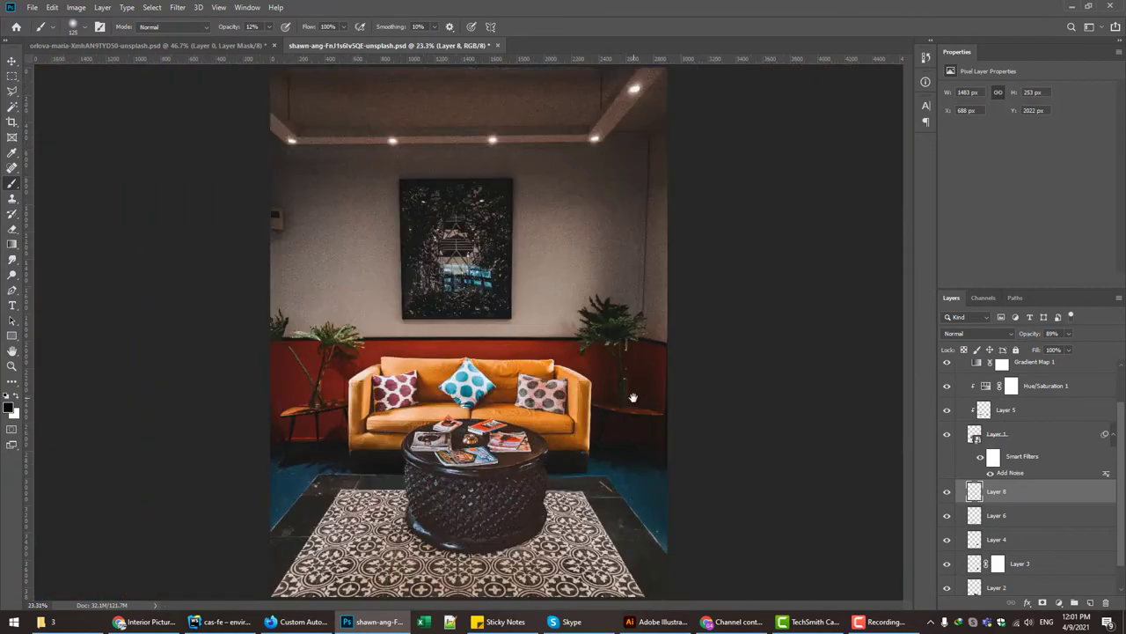
scroll(888, 511, "up", 4)
left_click(960, 413)
Step: Clip Layer 9, fill it with 50% Gray, and set its blend mode to Soft Light
key("ctrl+shift+alt+n")
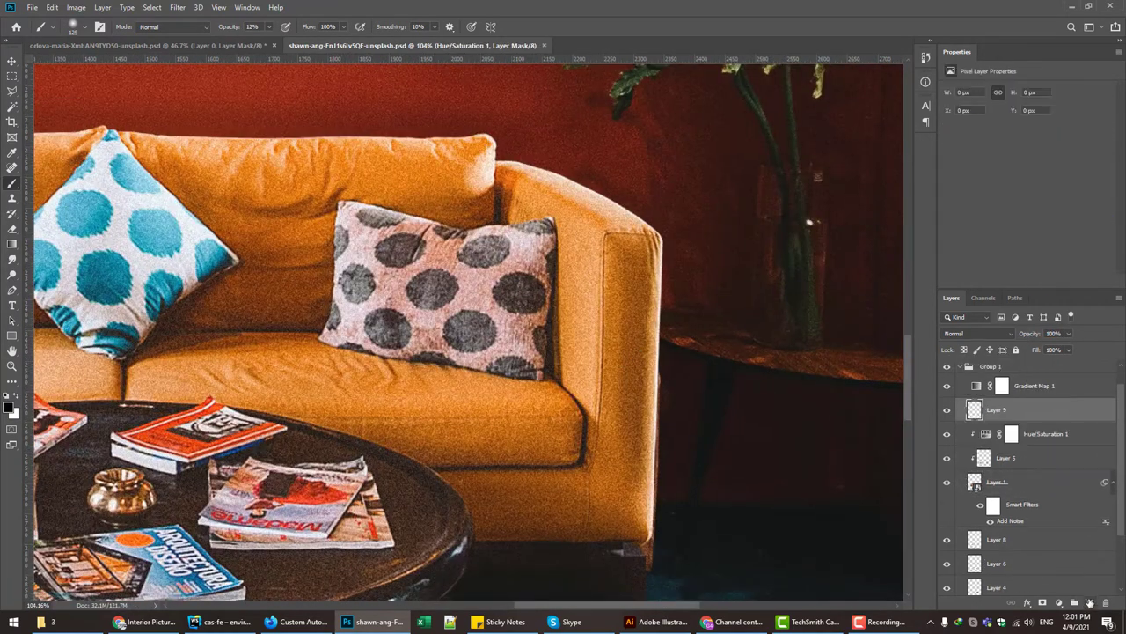
key("shift+F5")
left_click(581, 155)
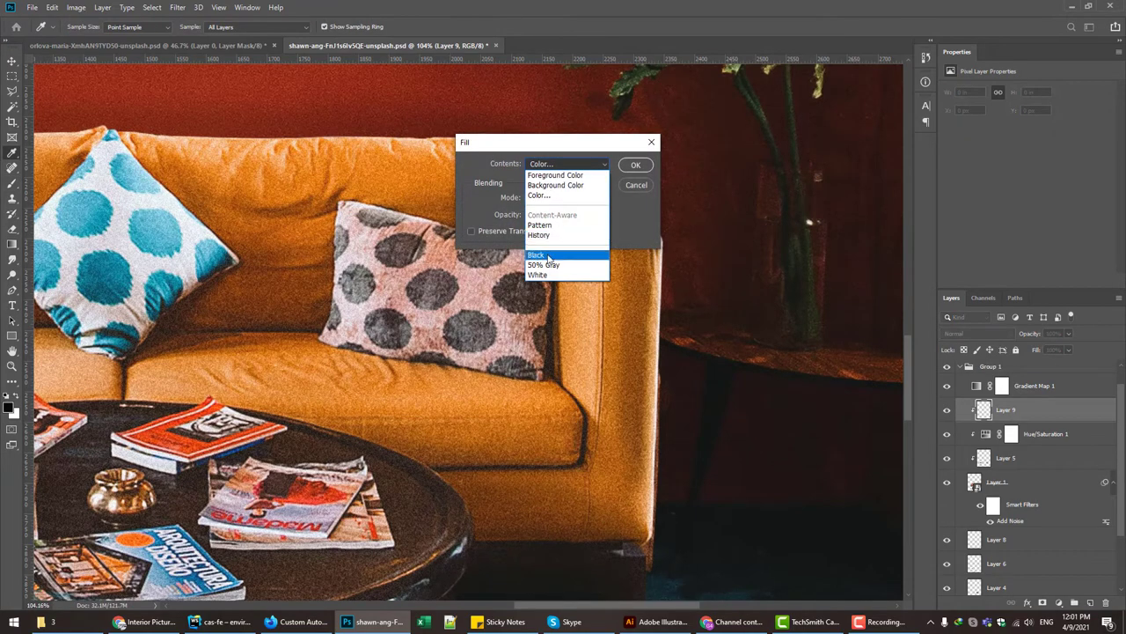
left_click(567, 258)
left_click(639, 165)
left_click(978, 333)
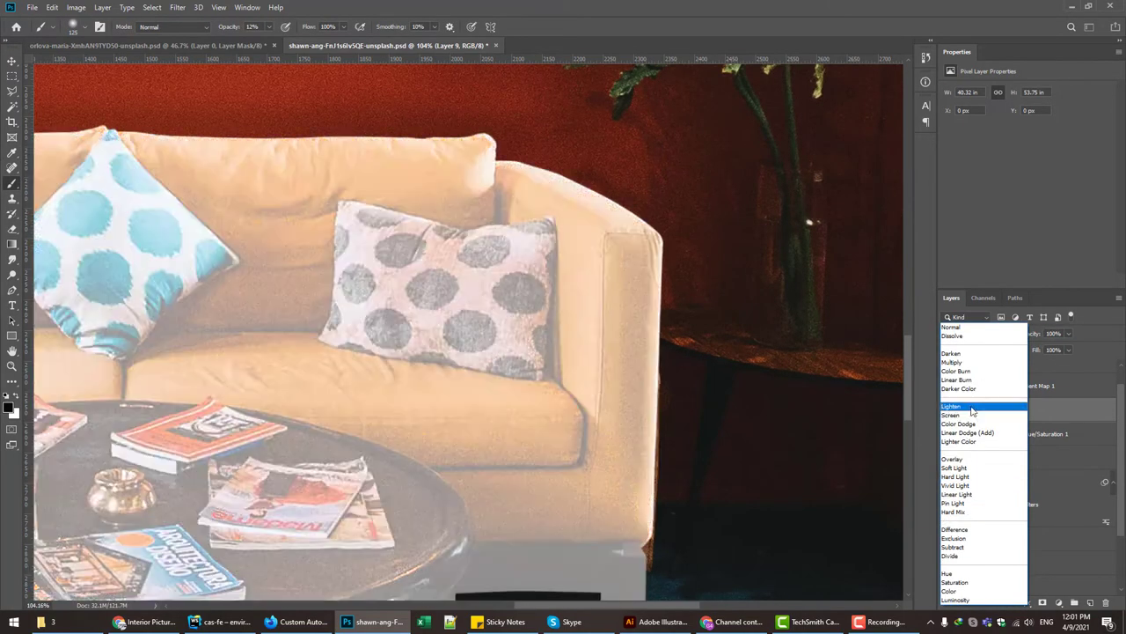
left_click(955, 467)
Step: Set the Dodge tool Range to Highlights, then delete the grey Soft Light layer
key("o")
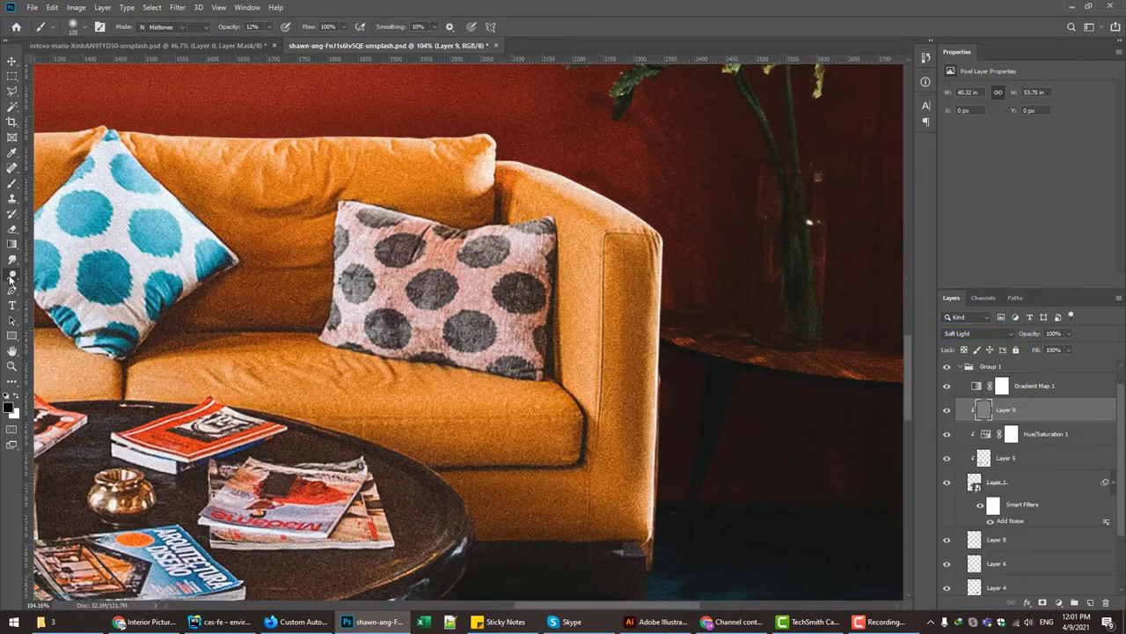
left_click(166, 26)
left_click(164, 55)
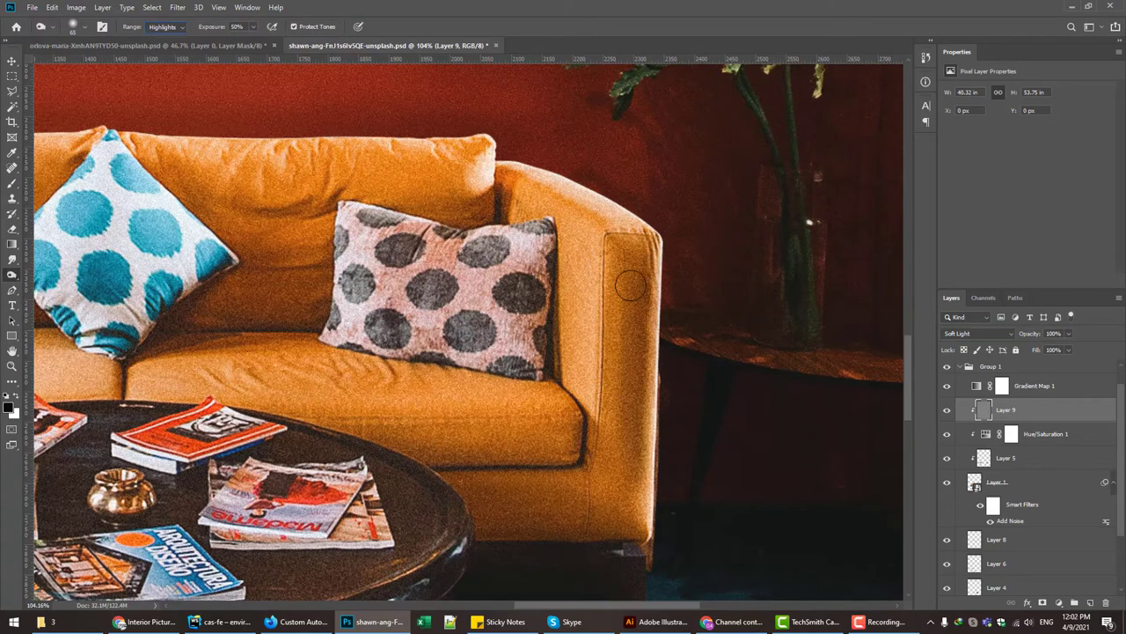
key("Delete")
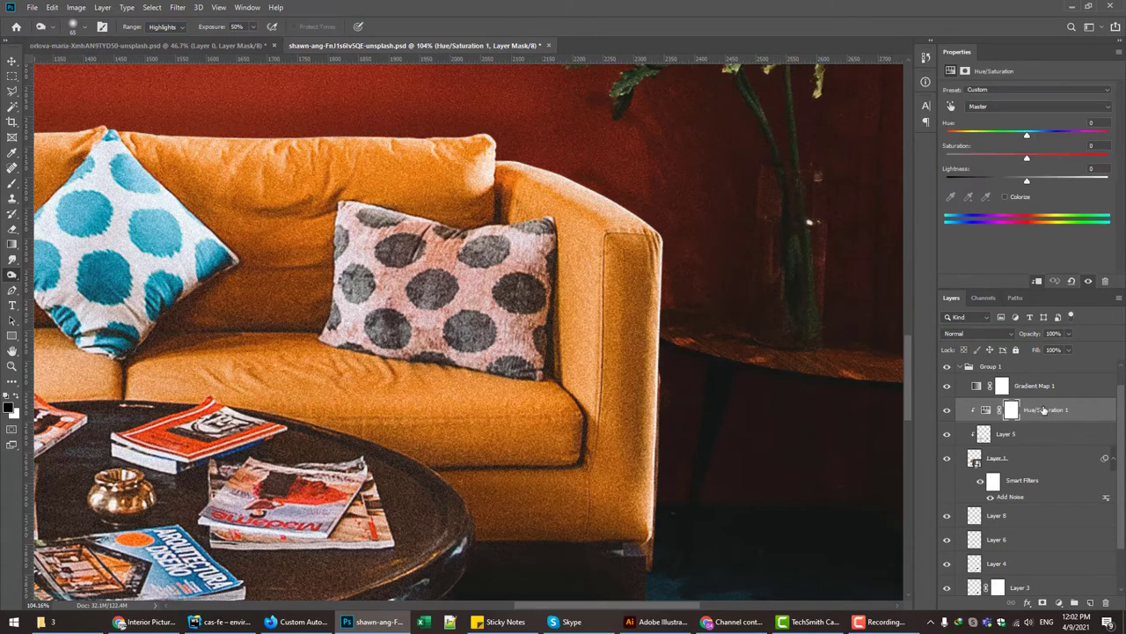
Step: Rename Layer 8 to 'shadow', then select Layer 6
scroll(671, 306, "down", 3)
scroll(673, 317, "up", 4)
scroll(678, 338, "up", 2)
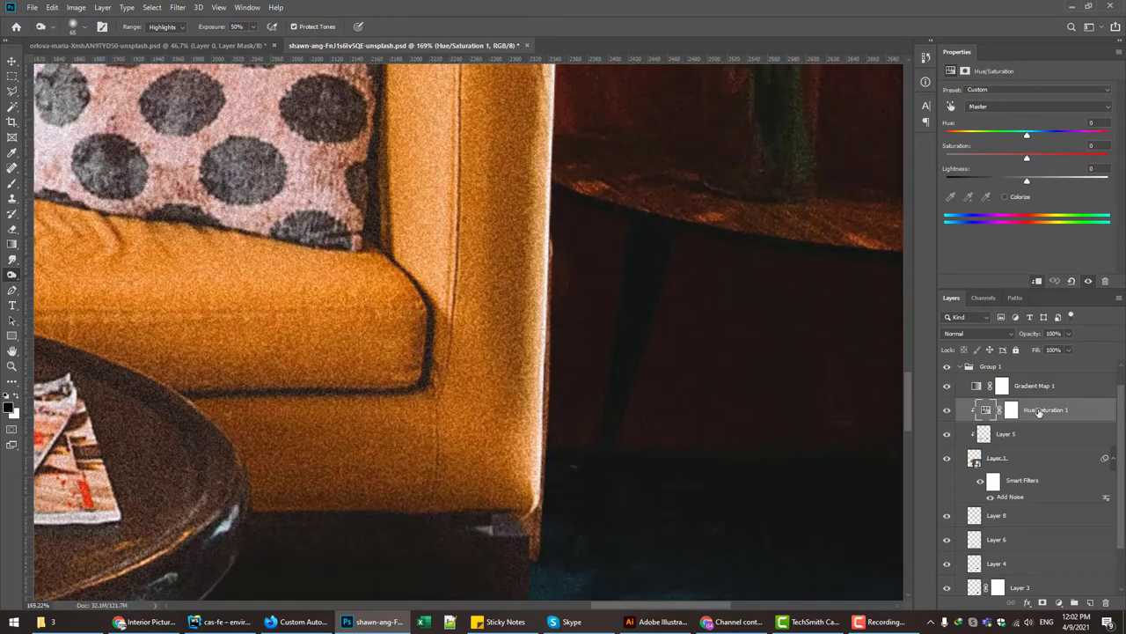
scroll(998, 493, "down", 1)
left_click(999, 462)
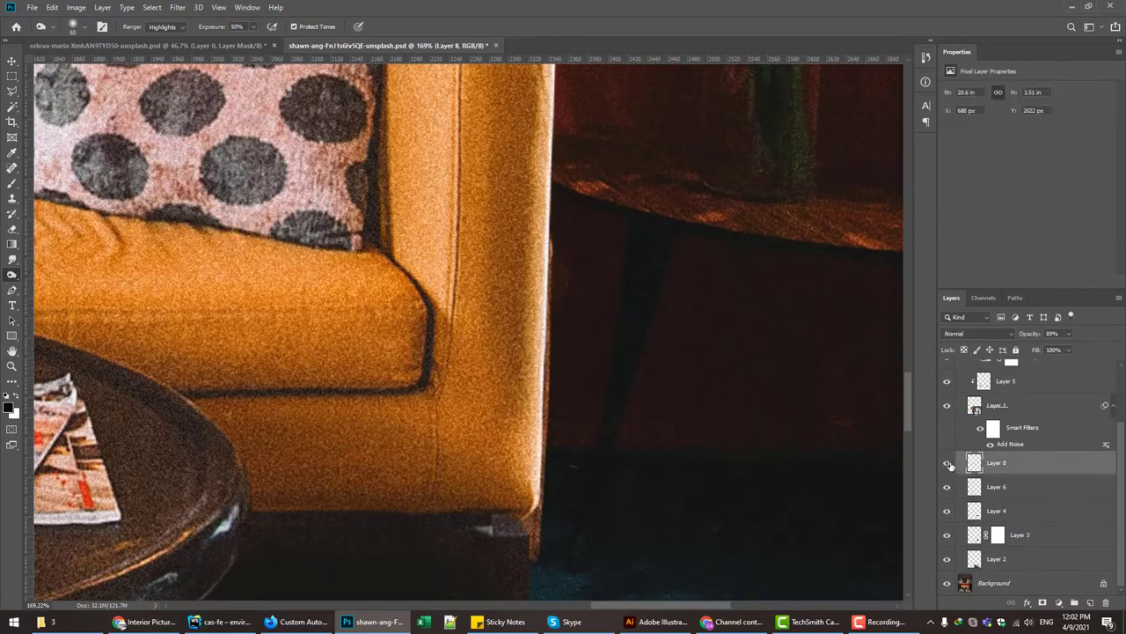
key("ctrl+0")
type("shadow")
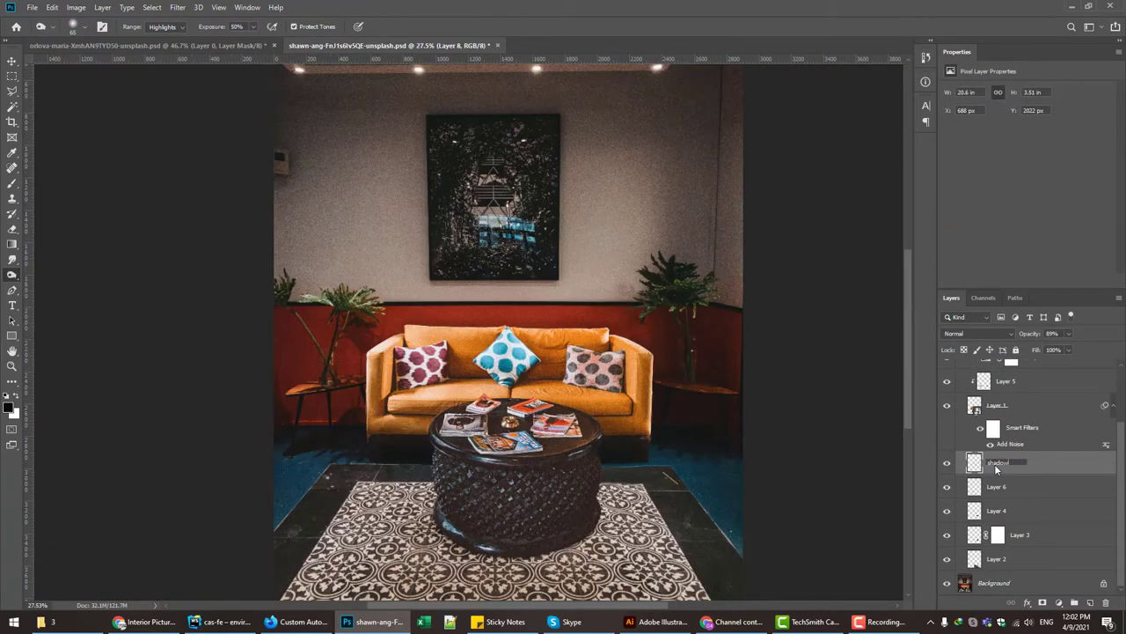
key("Return")
left_click(997, 487)
scroll(665, 421, "up", 3)
scroll(664, 421, "up", 3)
Step: Clone dark background over the light fringe along the sofa's right edge and leg on Layer 6
key("s")
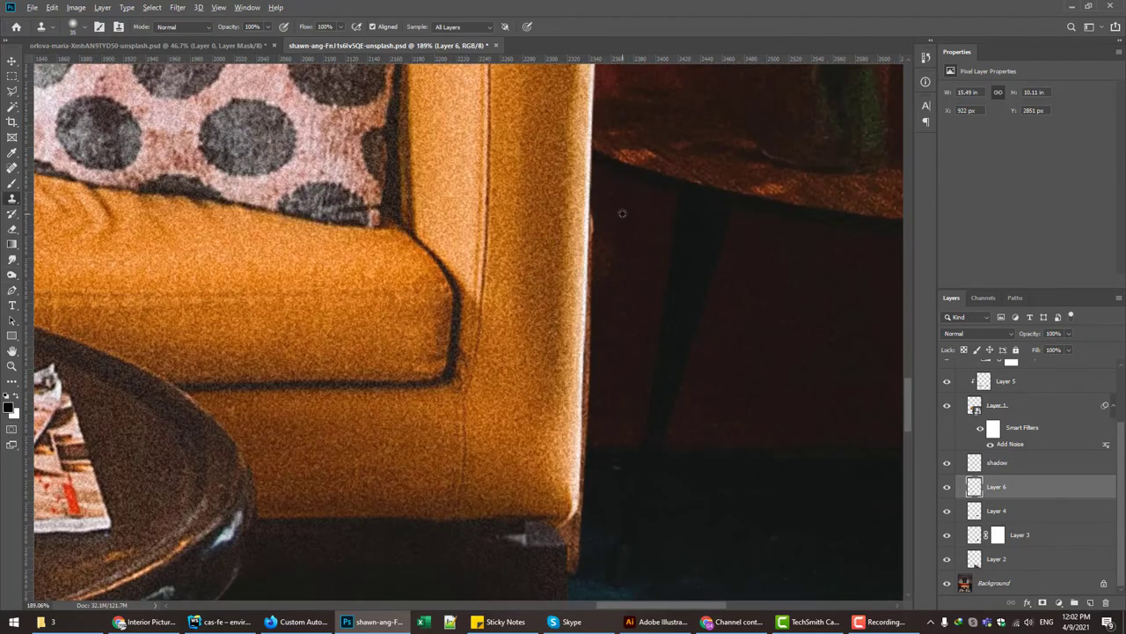
mouse_move(622, 213)
left_mouse_down()
mouse_move(595, 375)
mouse_move(560, 274)
mouse_move(529, 405)
left_mouse_up()
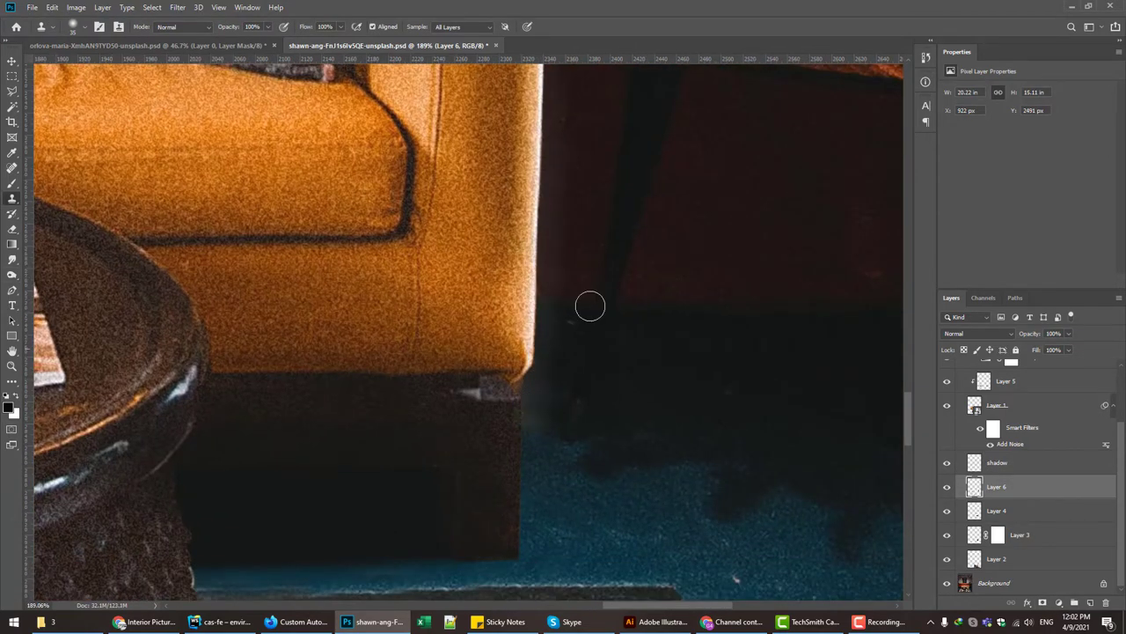
scroll(938, 350, "up", 2)
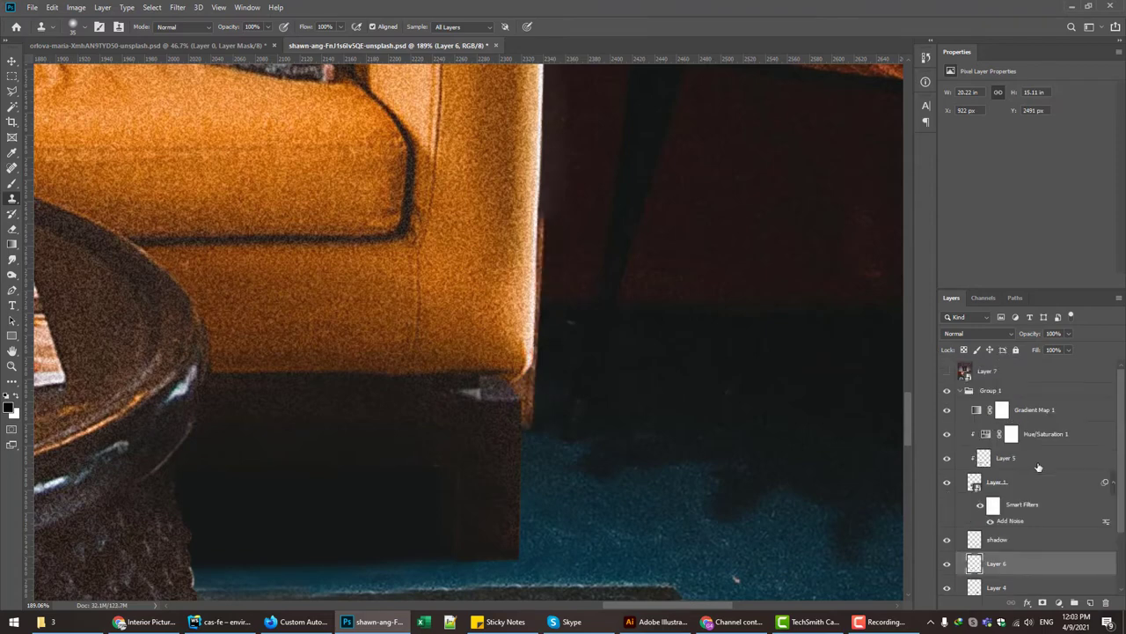
left_click(941, 435)
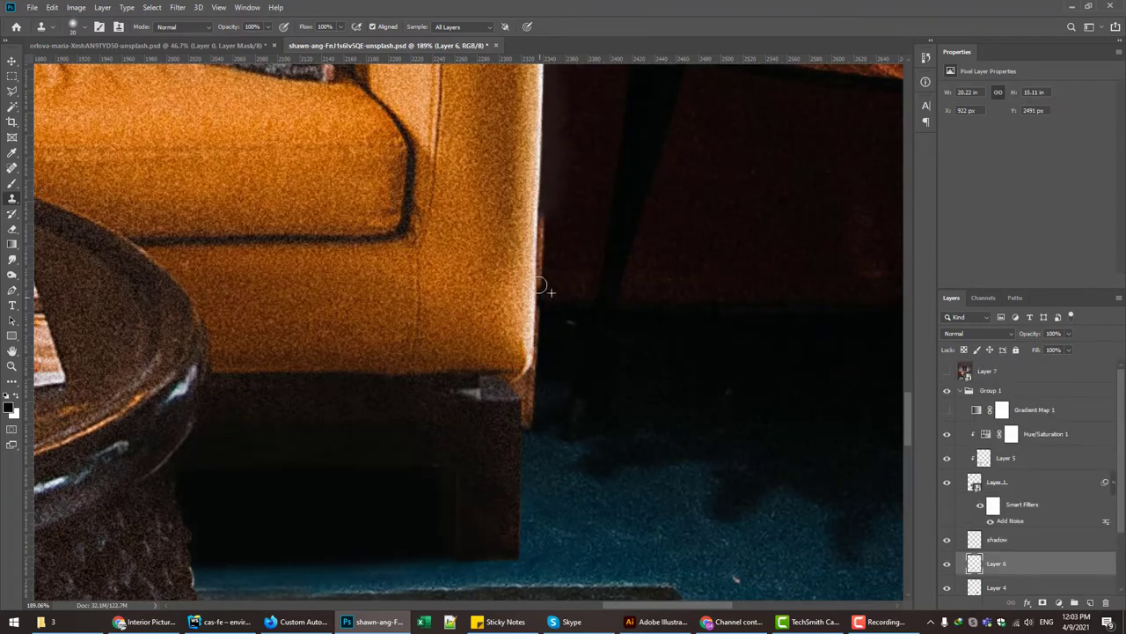
left_click_drag(540, 286, 545, 223)
left_click_drag(538, 351, 523, 432)
Step: Clone over the sofa's left-edge fringe, then make Layer 7 visible and select it
scroll(516, 422, "down", 5)
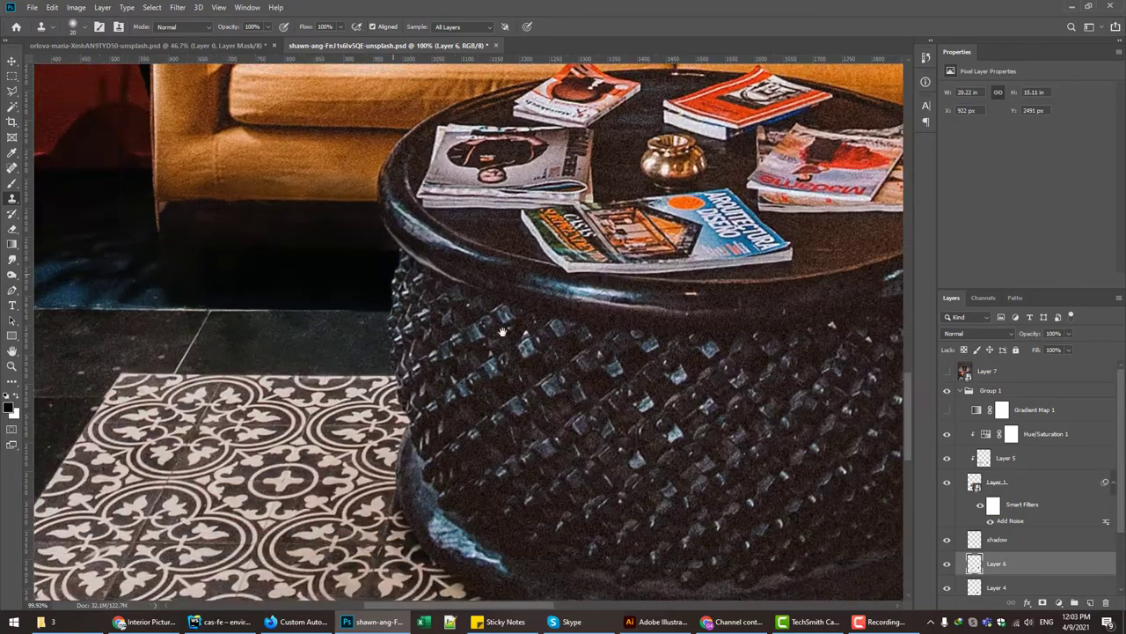
scroll(403, 350, "up", 5)
left_click_drag(402, 350, 394, 211)
scroll(402, 335, "up", 3)
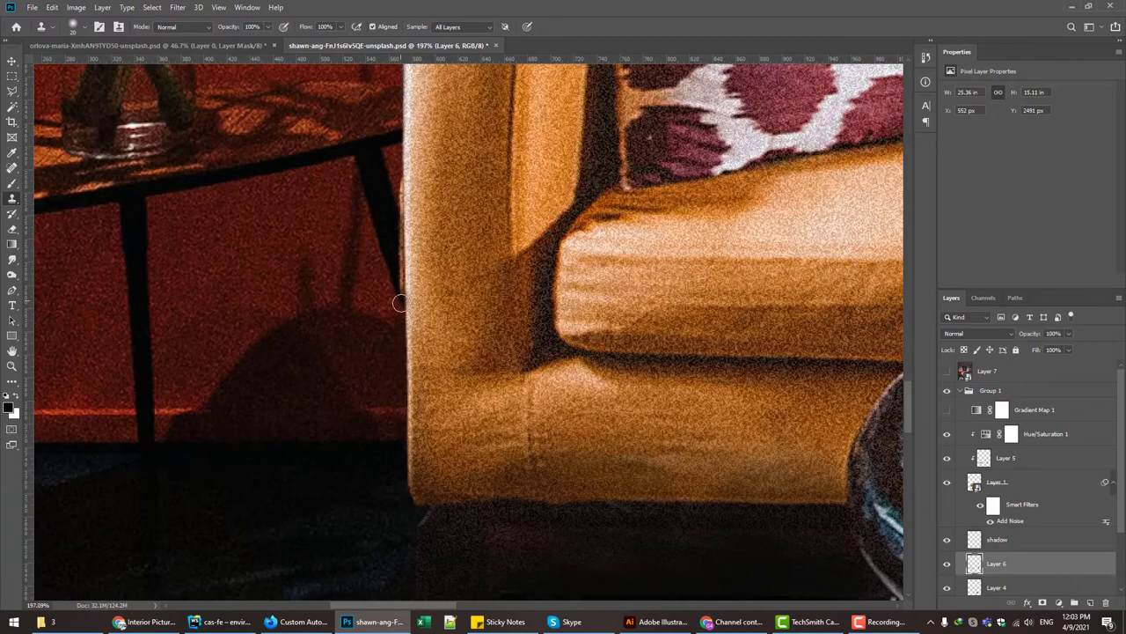
left_click_drag(404, 293, 401, 238)
scroll(403, 264, "up", 3)
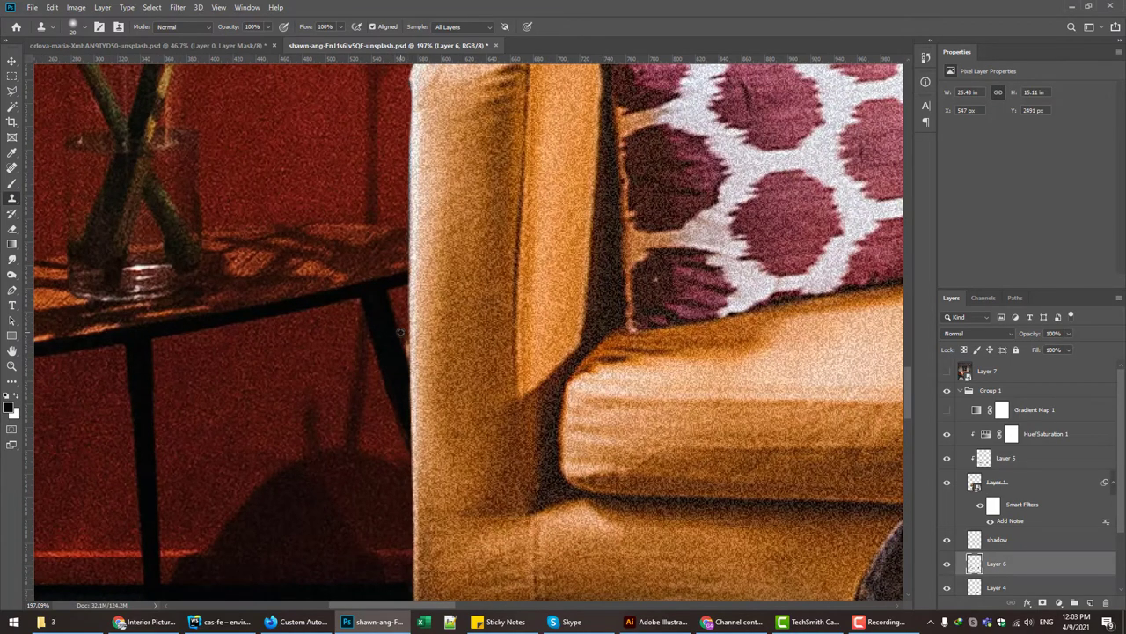
scroll(445, 332, "down", 5)
scroll(446, 332, "down", 5)
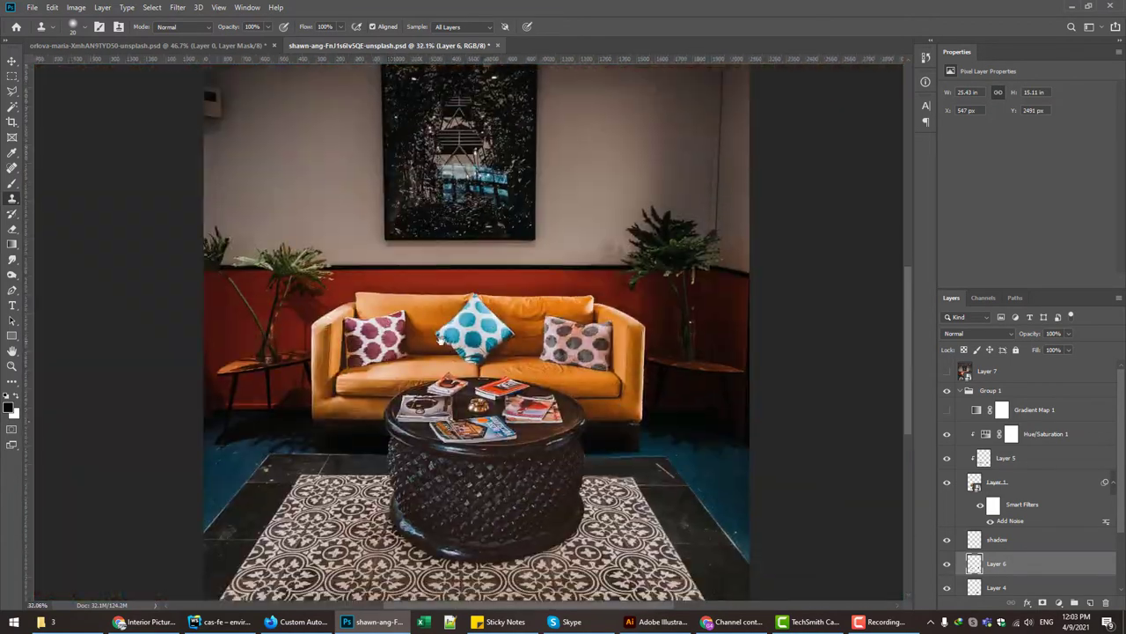
left_click(1015, 392)
left_click(947, 370)
left_click(988, 371)
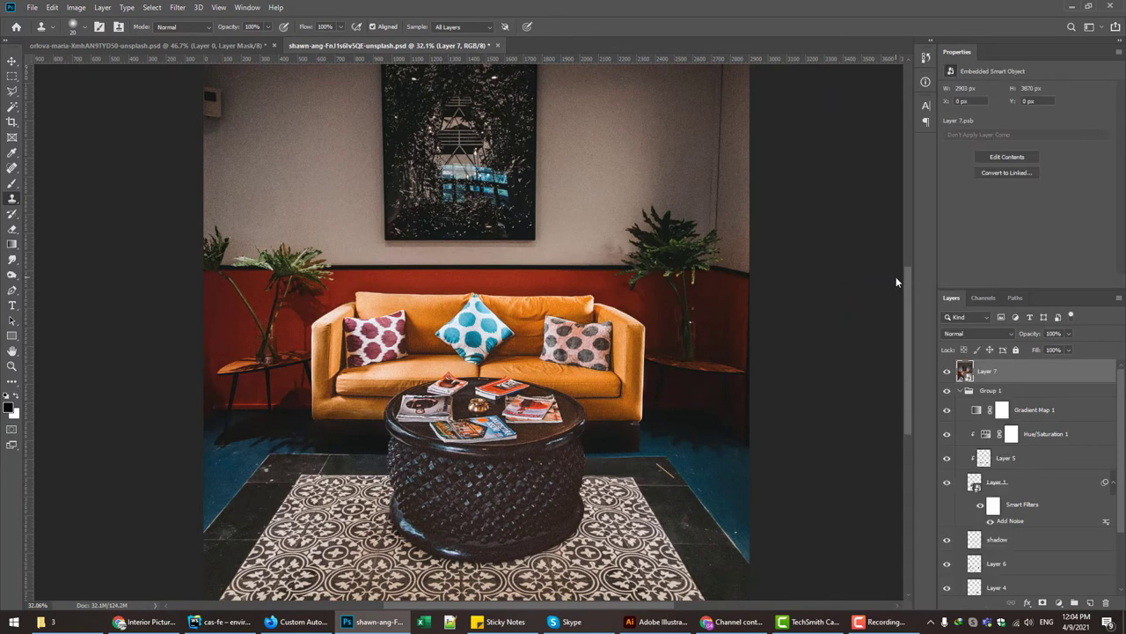
Step: Add a Camera Raw smart filter to Layer 7 with Detail Noise Reduction set to 25
left_click(175, 12)
left_click(206, 74)
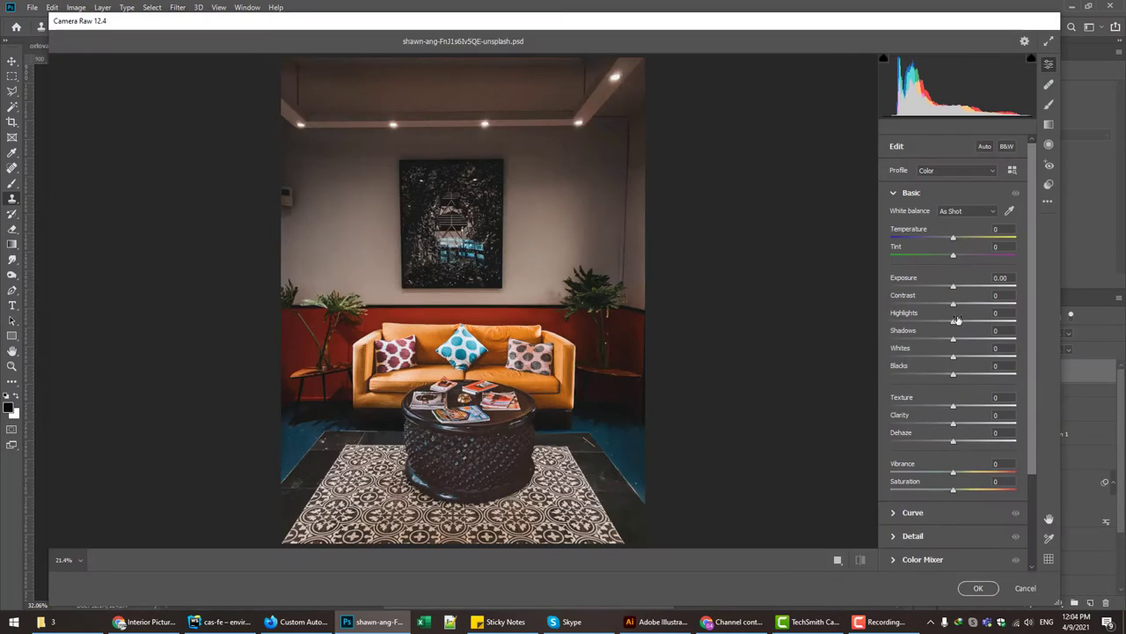
left_click(894, 513)
left_click(894, 219)
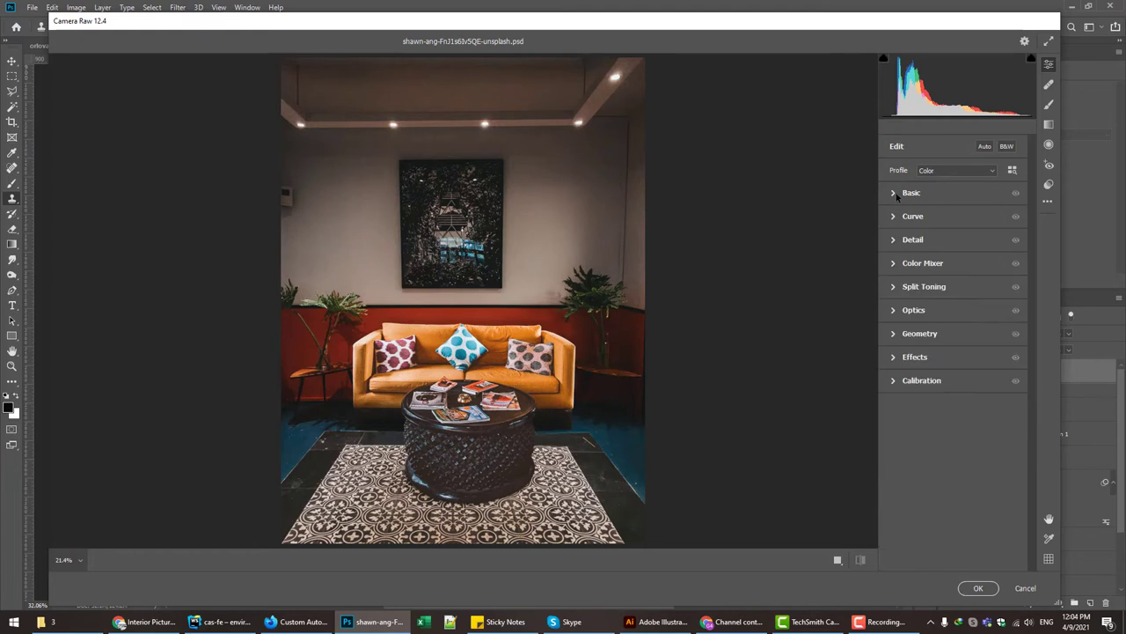
left_click(893, 196)
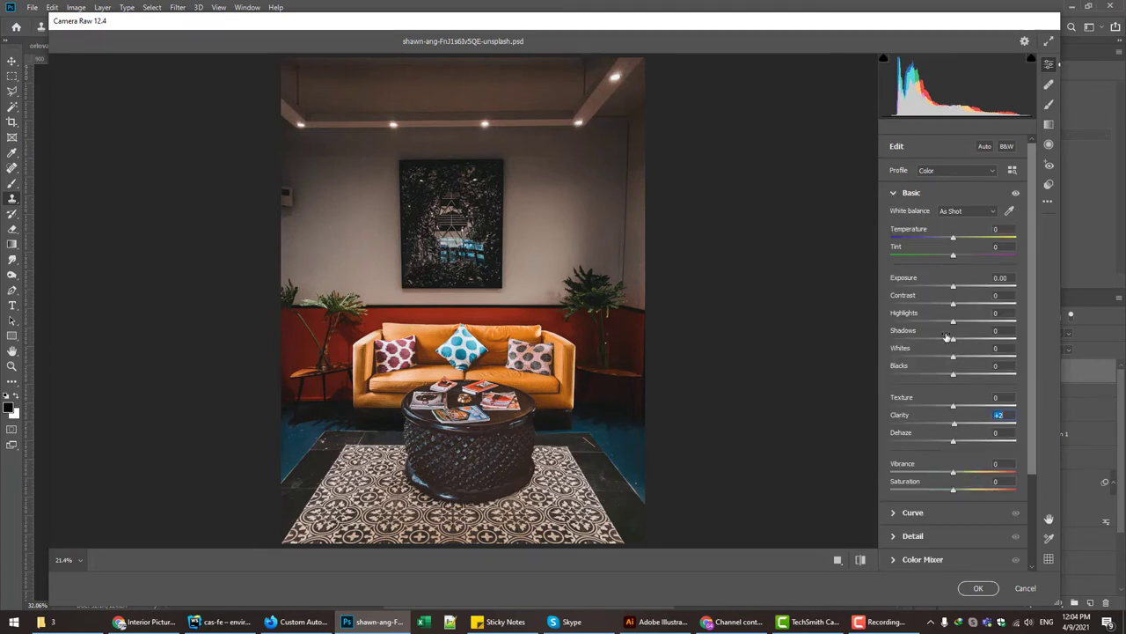
left_click(893, 194)
left_click(893, 240)
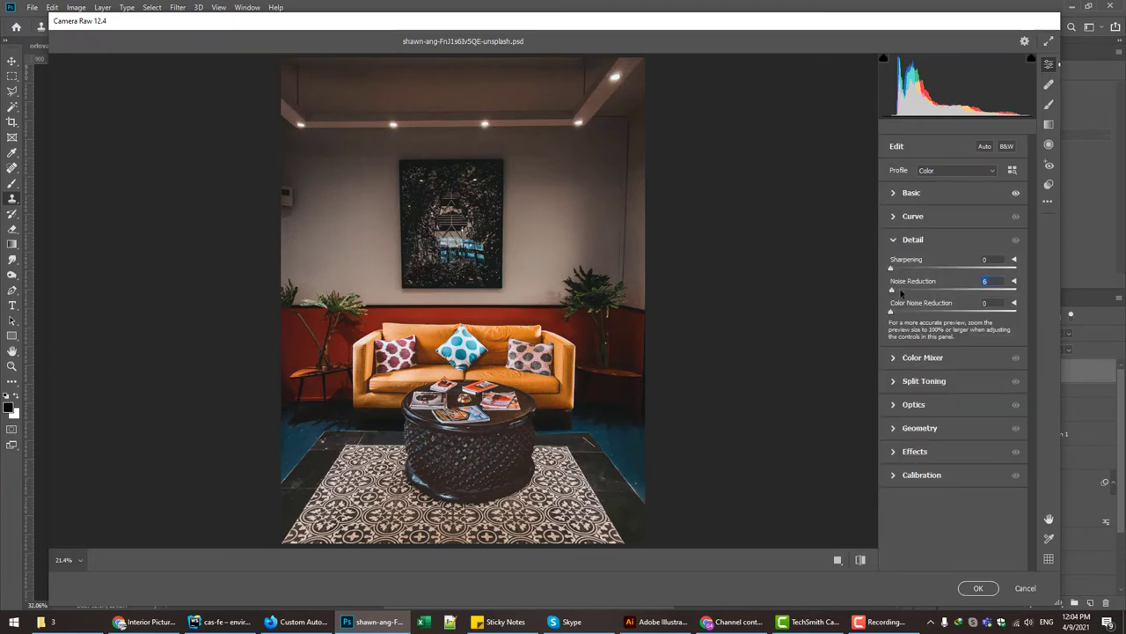
left_click(950, 329)
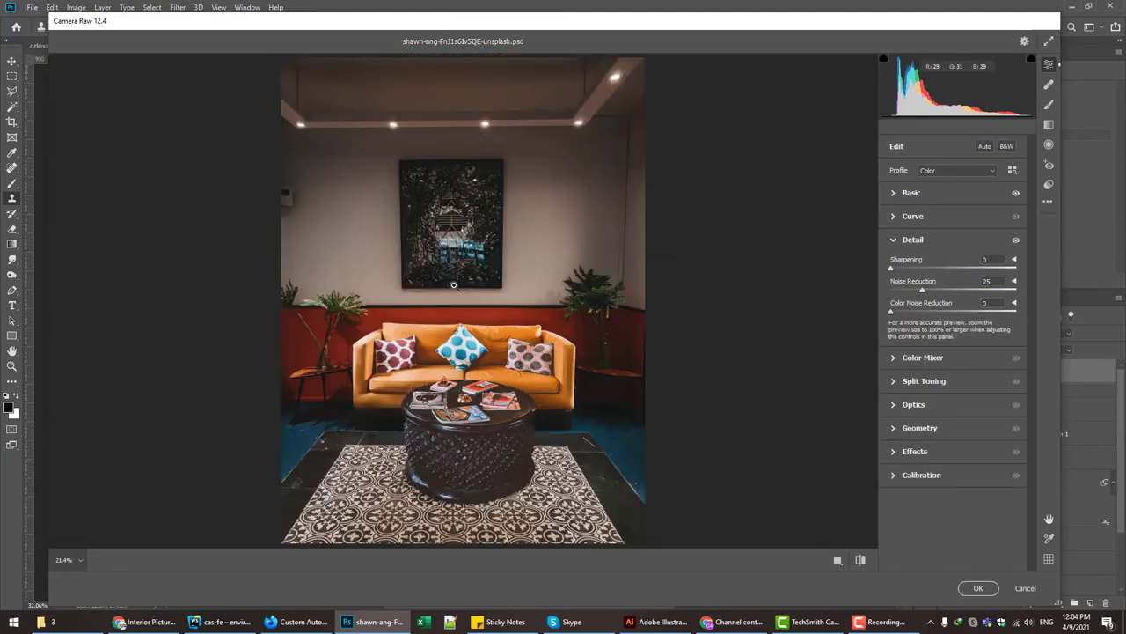
left_click(70, 559)
left_click(80, 394)
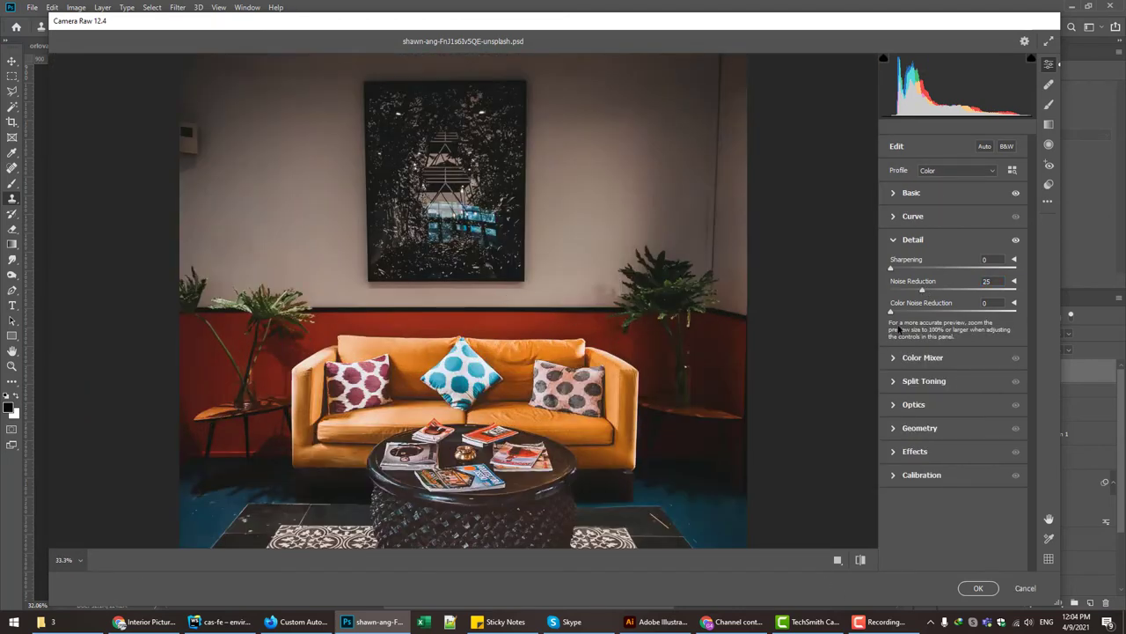
key("Return")
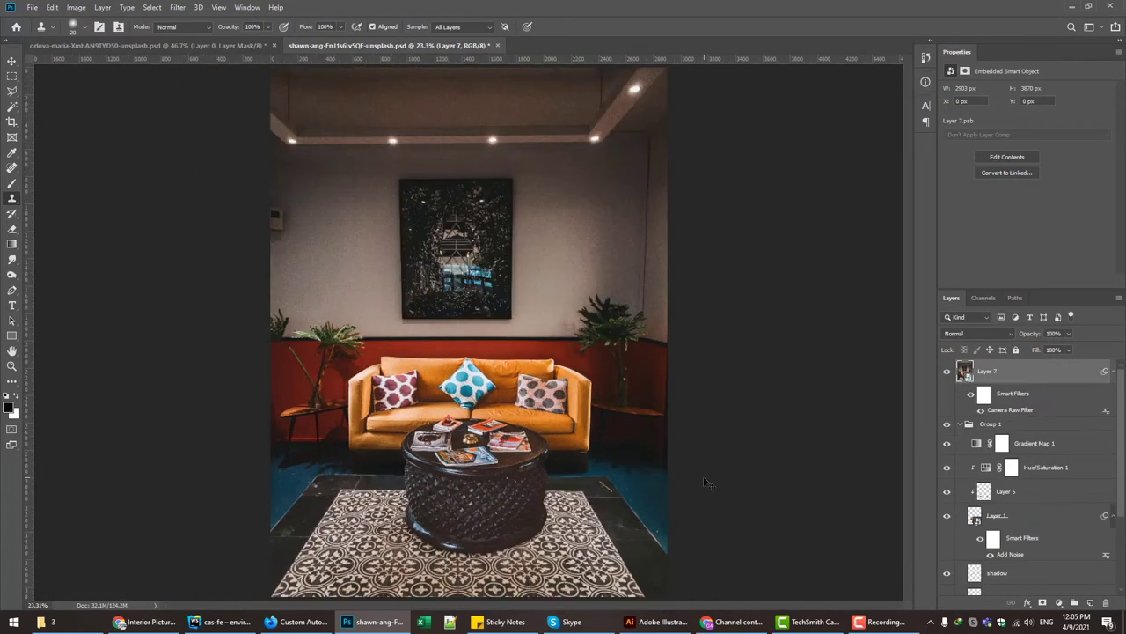